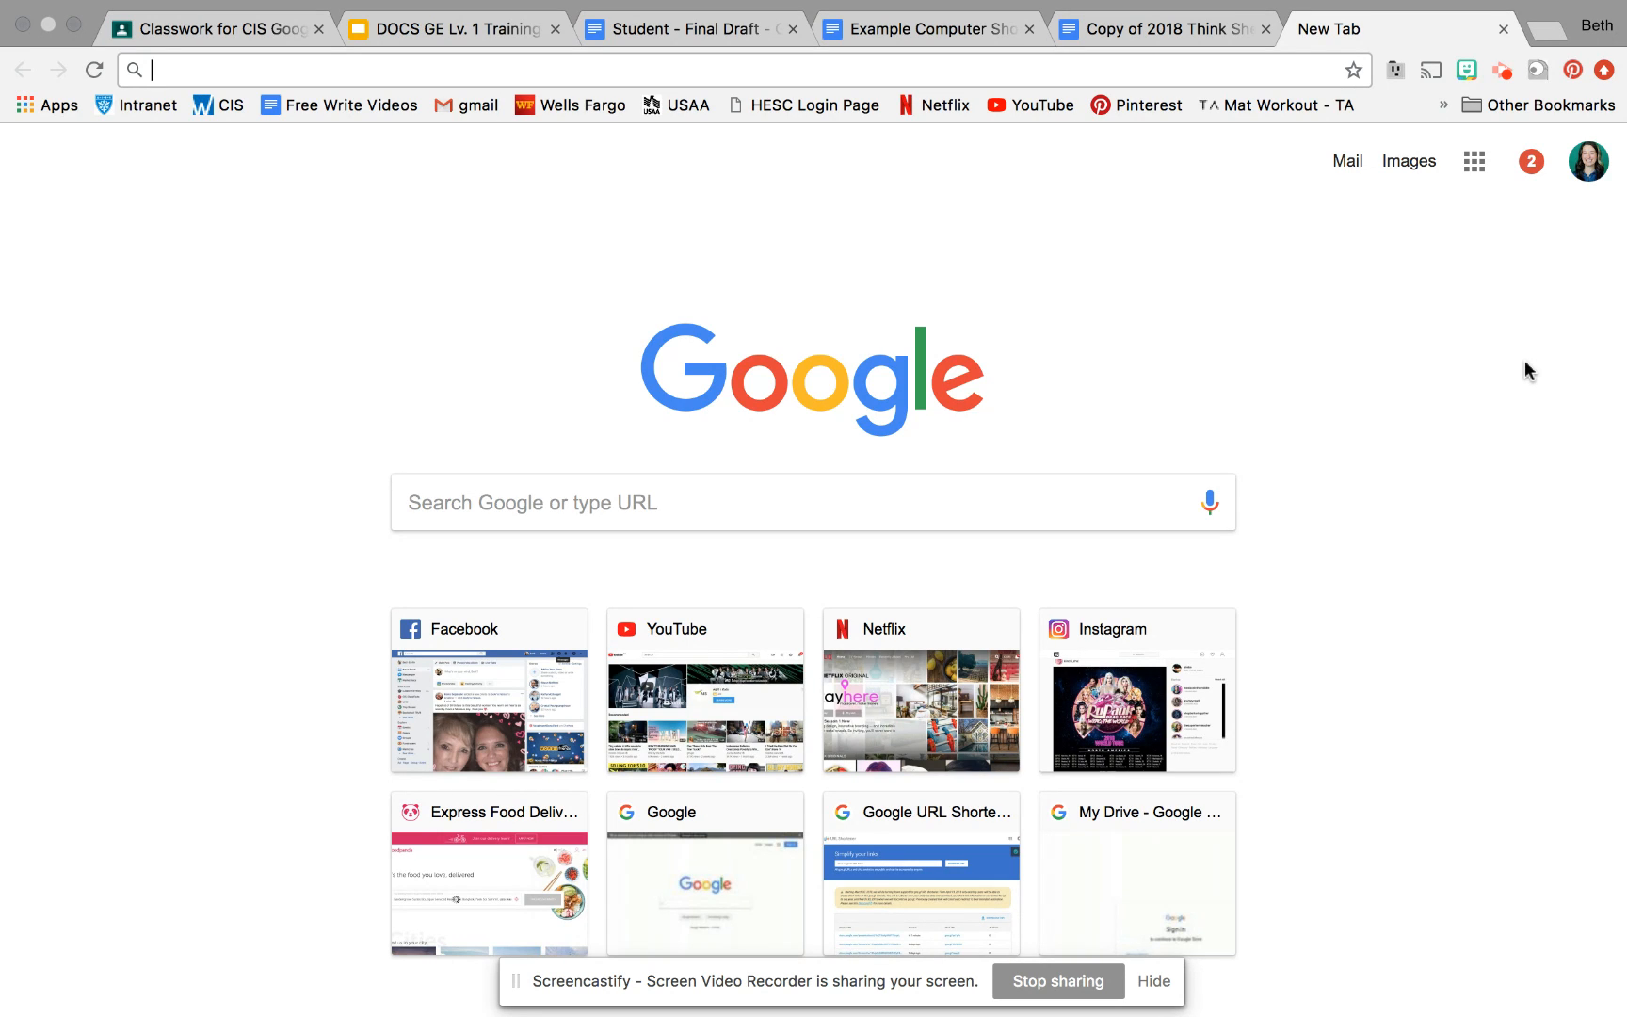
Step: Look through the list of Google apps to locate Docs and close the list
{"action": "left_click", "coordinate": [1476, 165]}
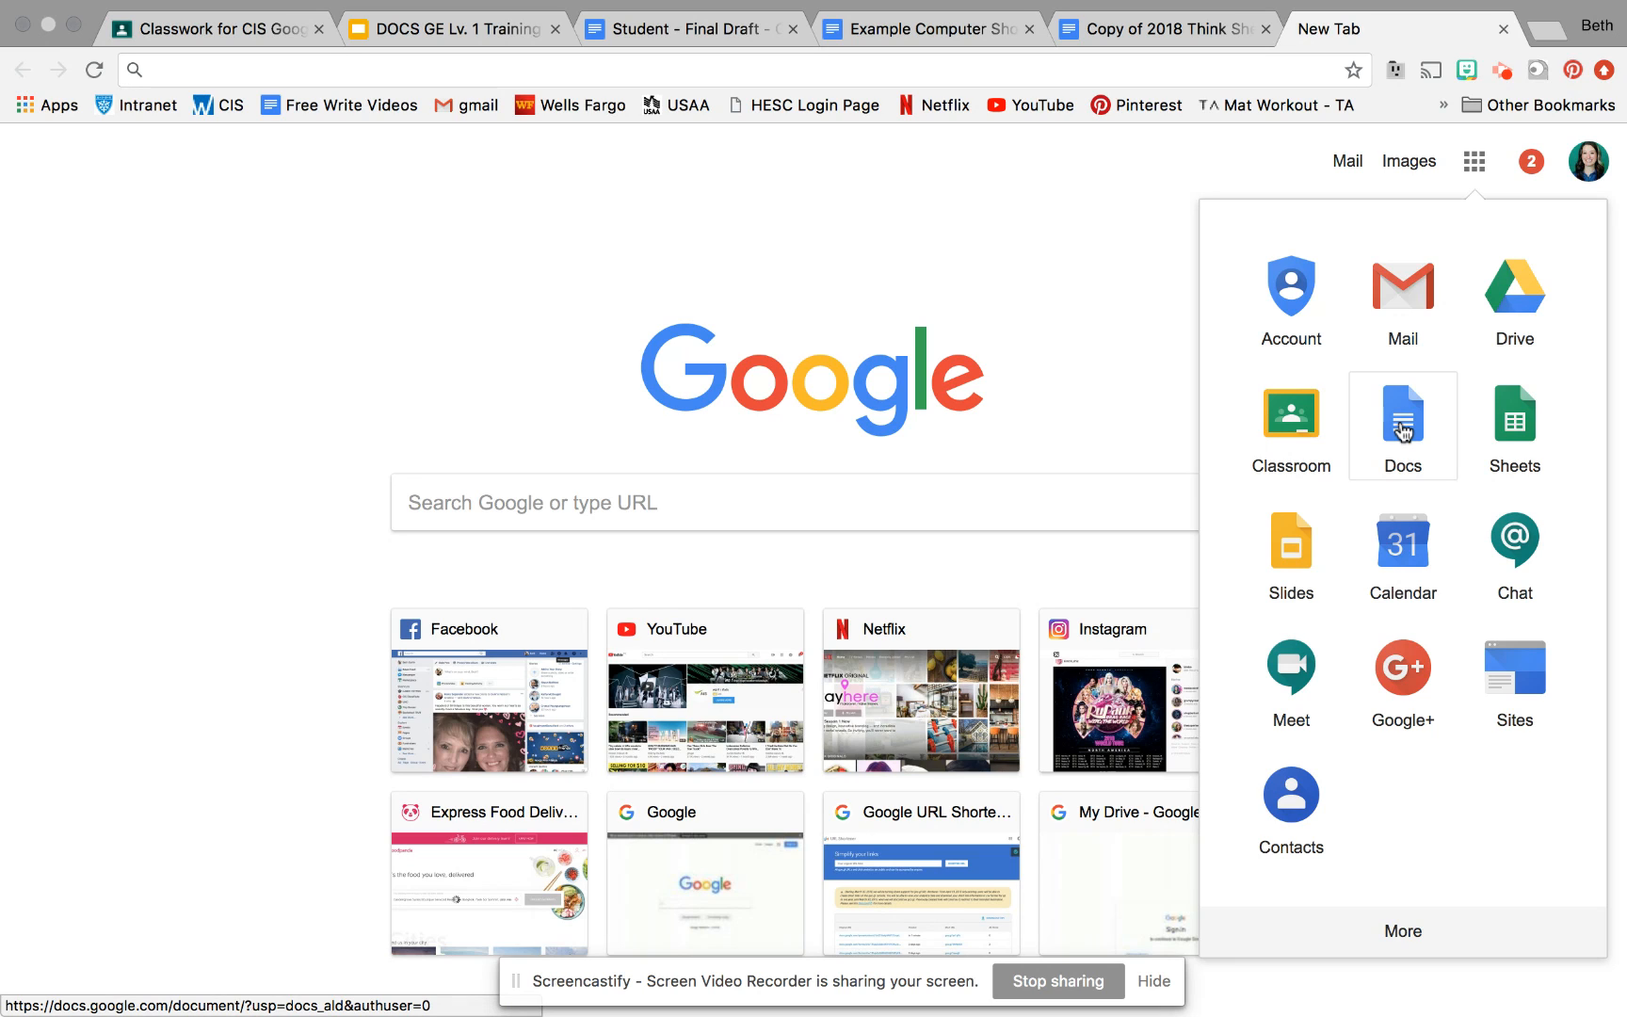
{"action": "mouse_move", "coordinate": [1404, 431]}
{"action": "left_mouse_down"}
{"action": "mouse_move", "coordinate": [1300, 438]}
{"action": "mouse_move", "coordinate": [1382, 440]}
{"action": "mouse_move", "coordinate": [1437, 500]}
{"action": "mouse_move", "coordinate": [1419, 554]}
{"action": "mouse_move", "coordinate": [1394, 445]}
{"action": "left_mouse_up"}
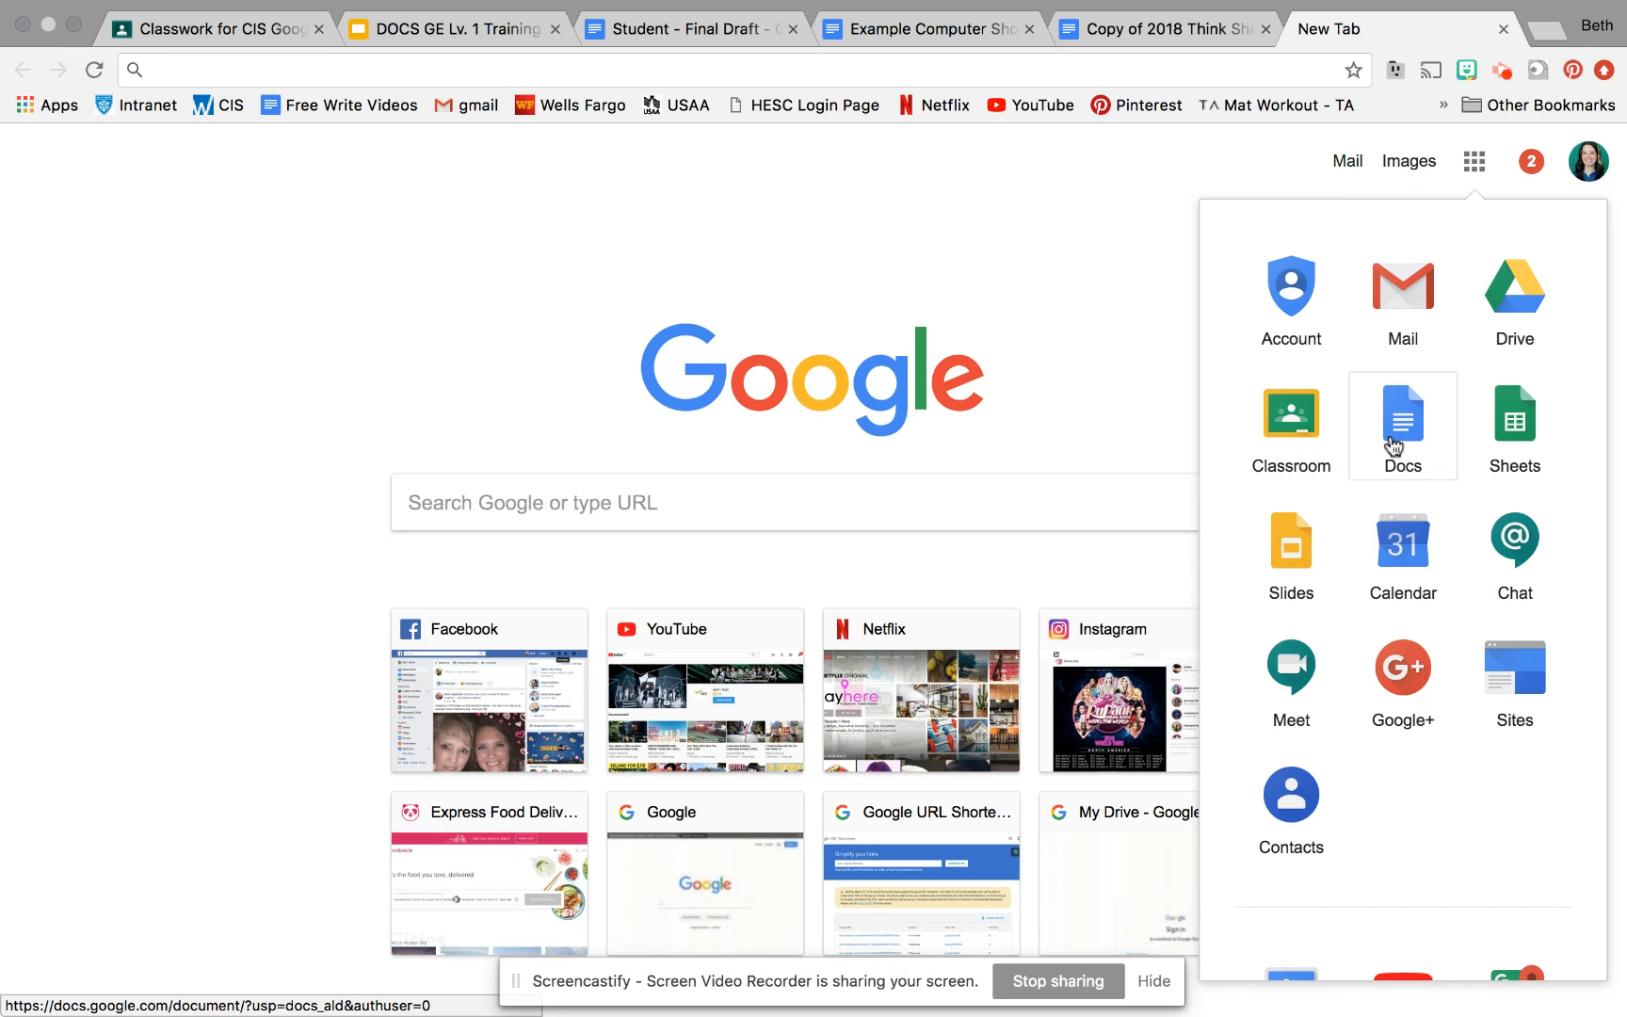
{"action": "scroll", "coordinate": [1394, 445], "scroll_direction": "down", "scroll_amount": 5}
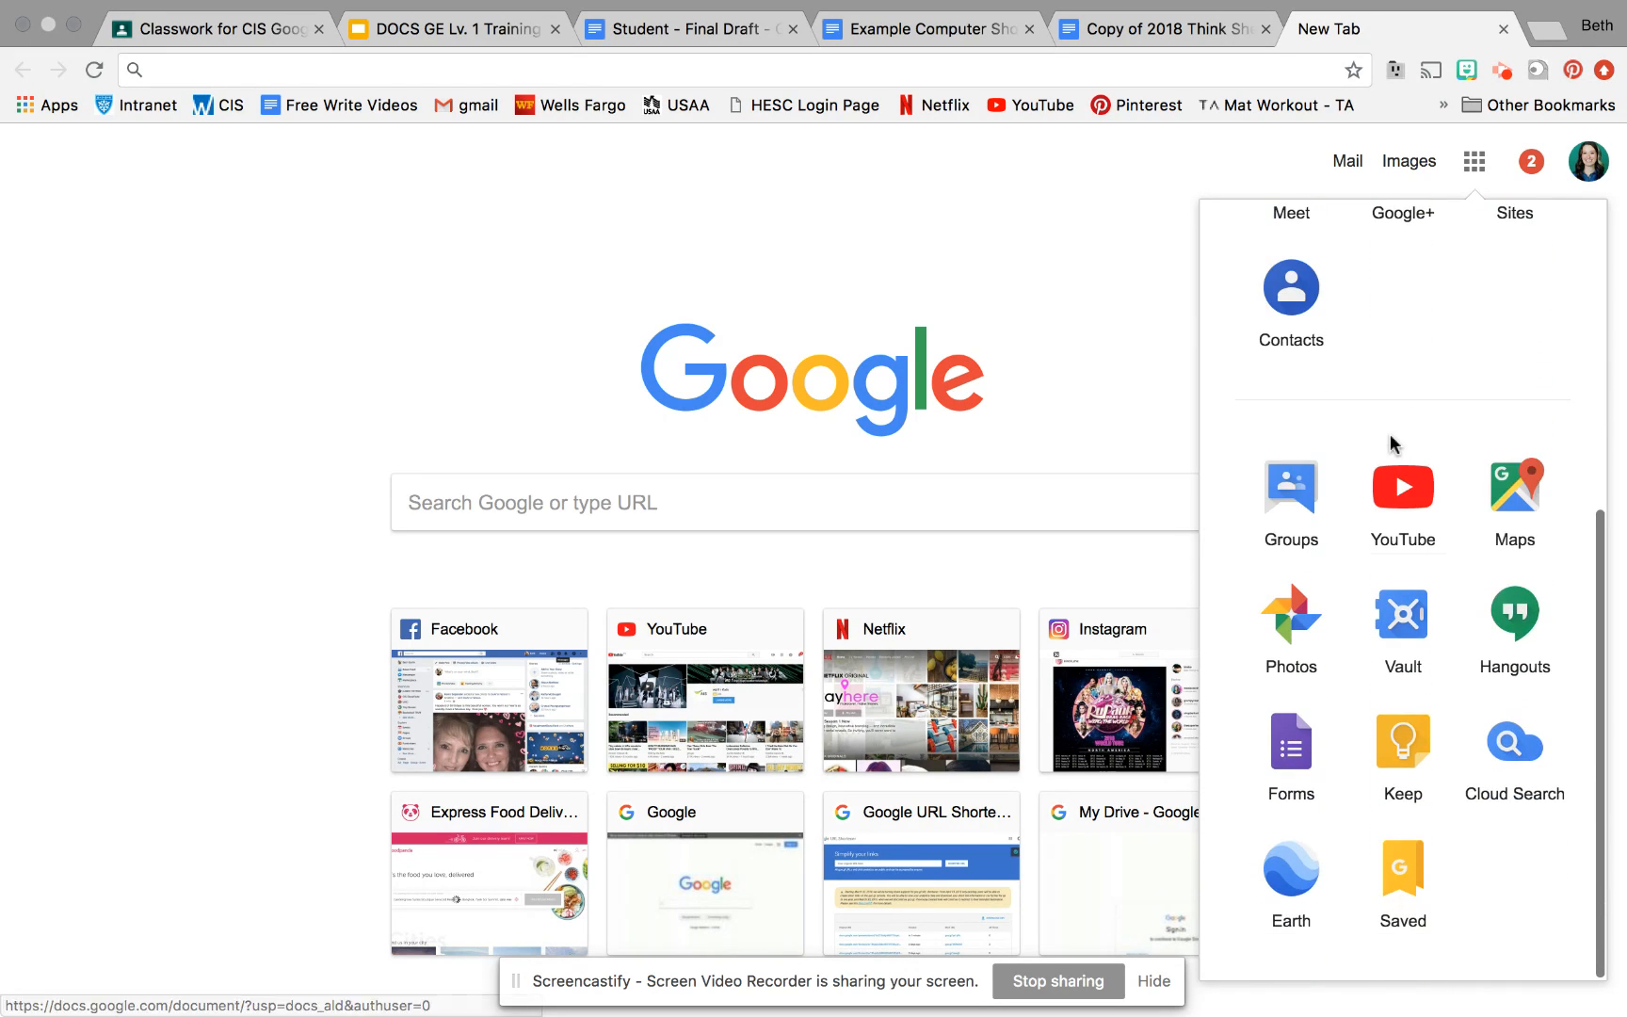
{"action": "scroll", "coordinate": [1392, 442], "scroll_direction": "up", "scroll_amount": 5}
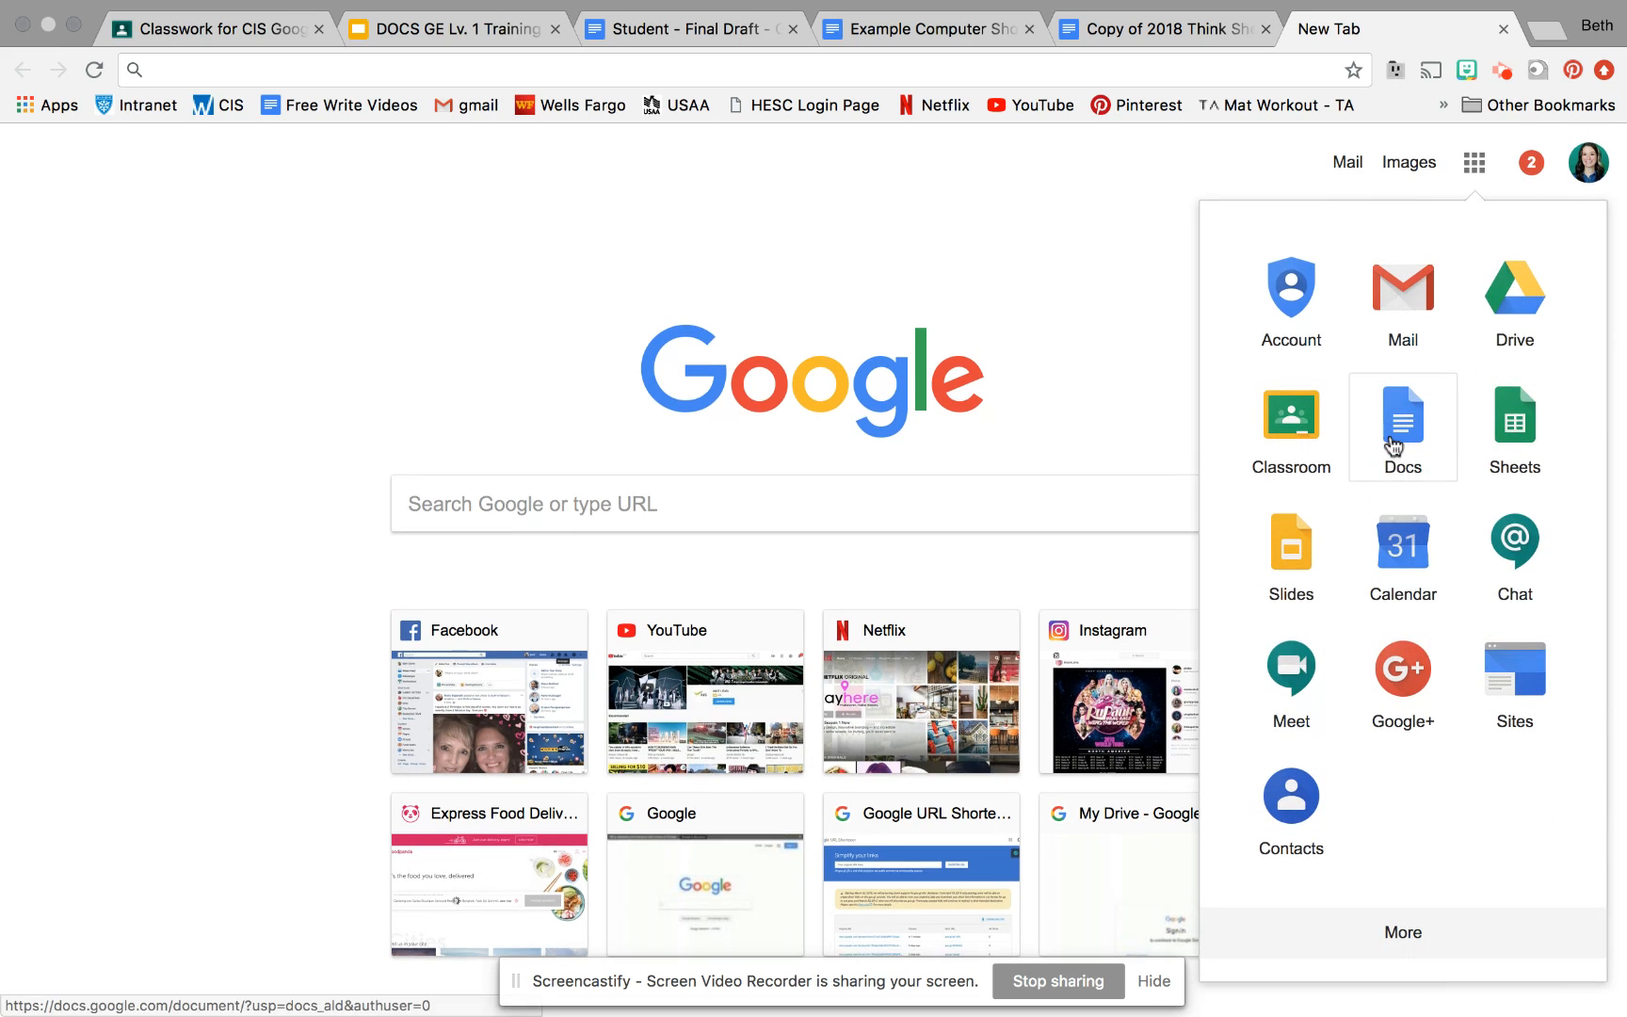
{"action": "left_click", "coordinate": [997, 193]}
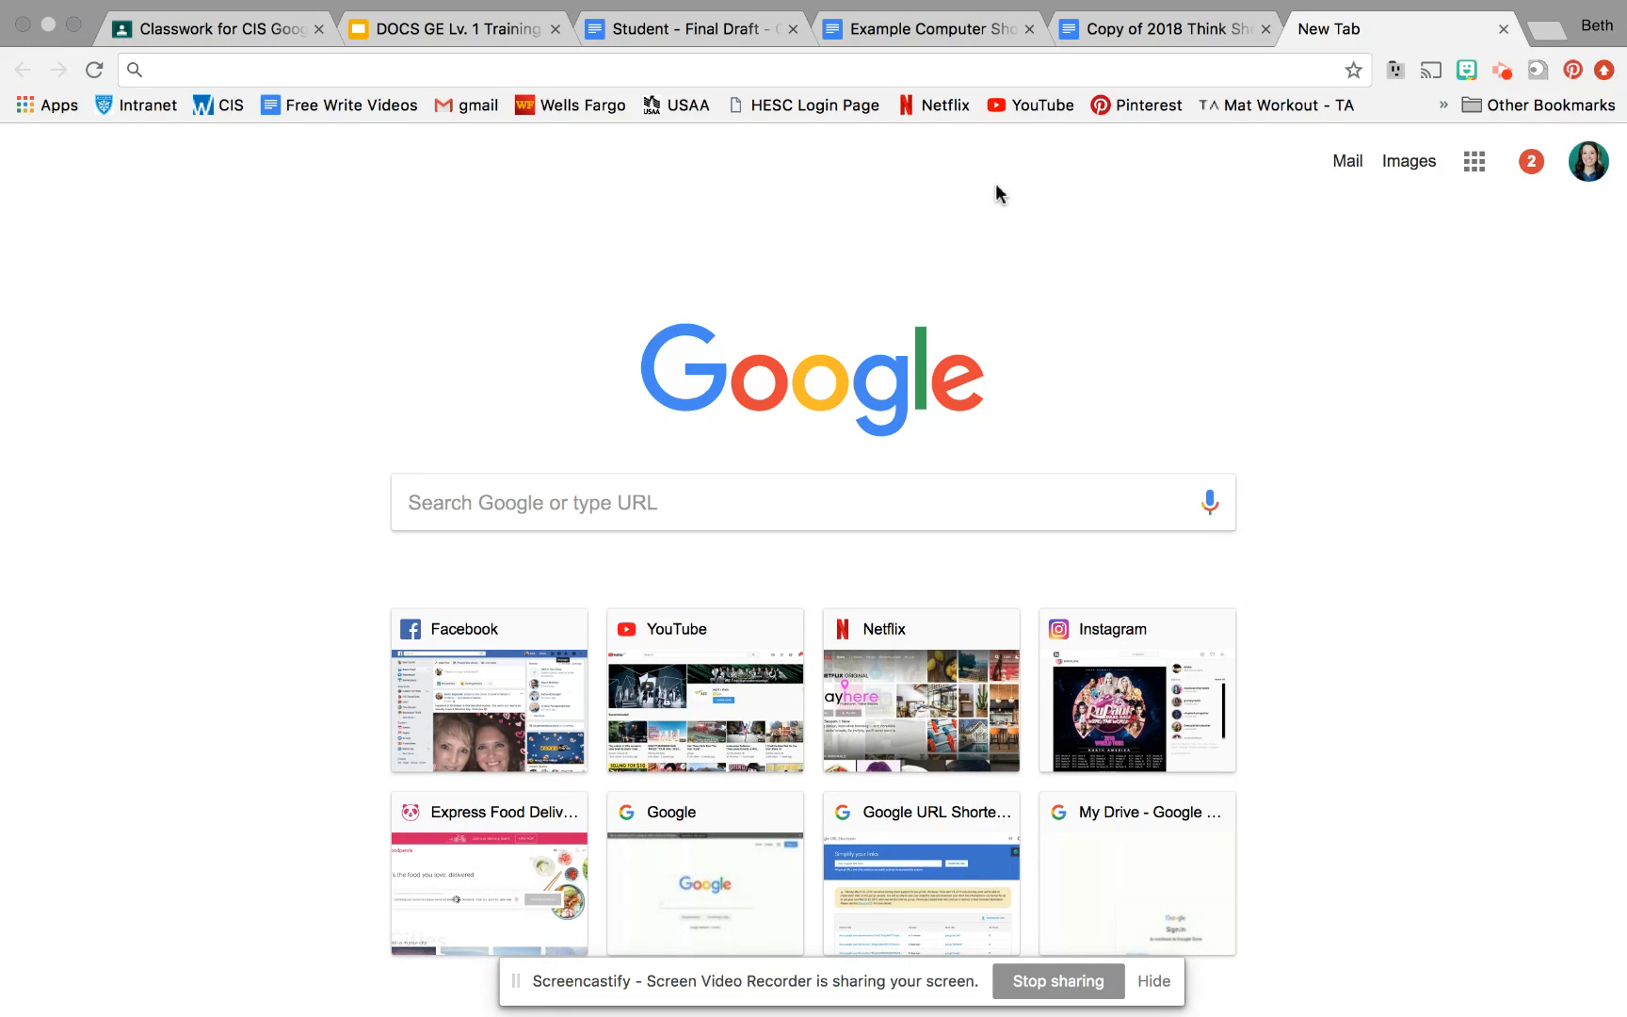
Step: Switch to the "Student - Final Draft" document and go to its beginning
{"action": "left_click", "coordinate": [692, 33]}
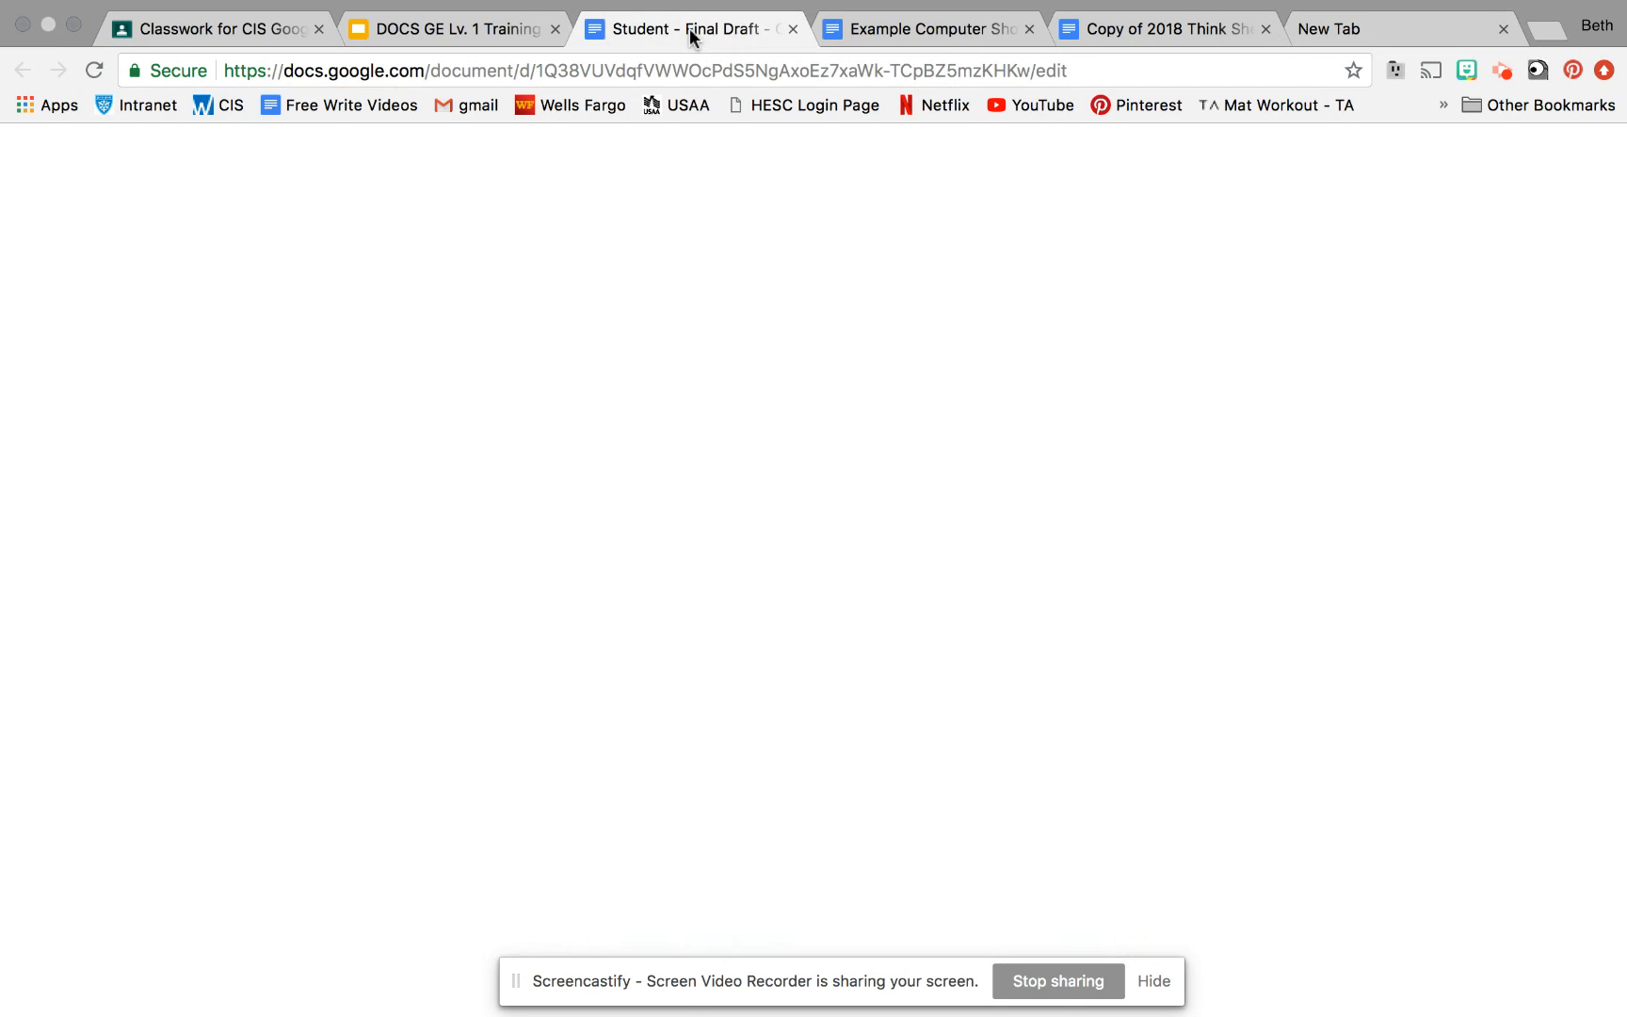
{"action": "scroll", "coordinate": [1230, 678], "scroll_direction": "up", "scroll_amount": 10}
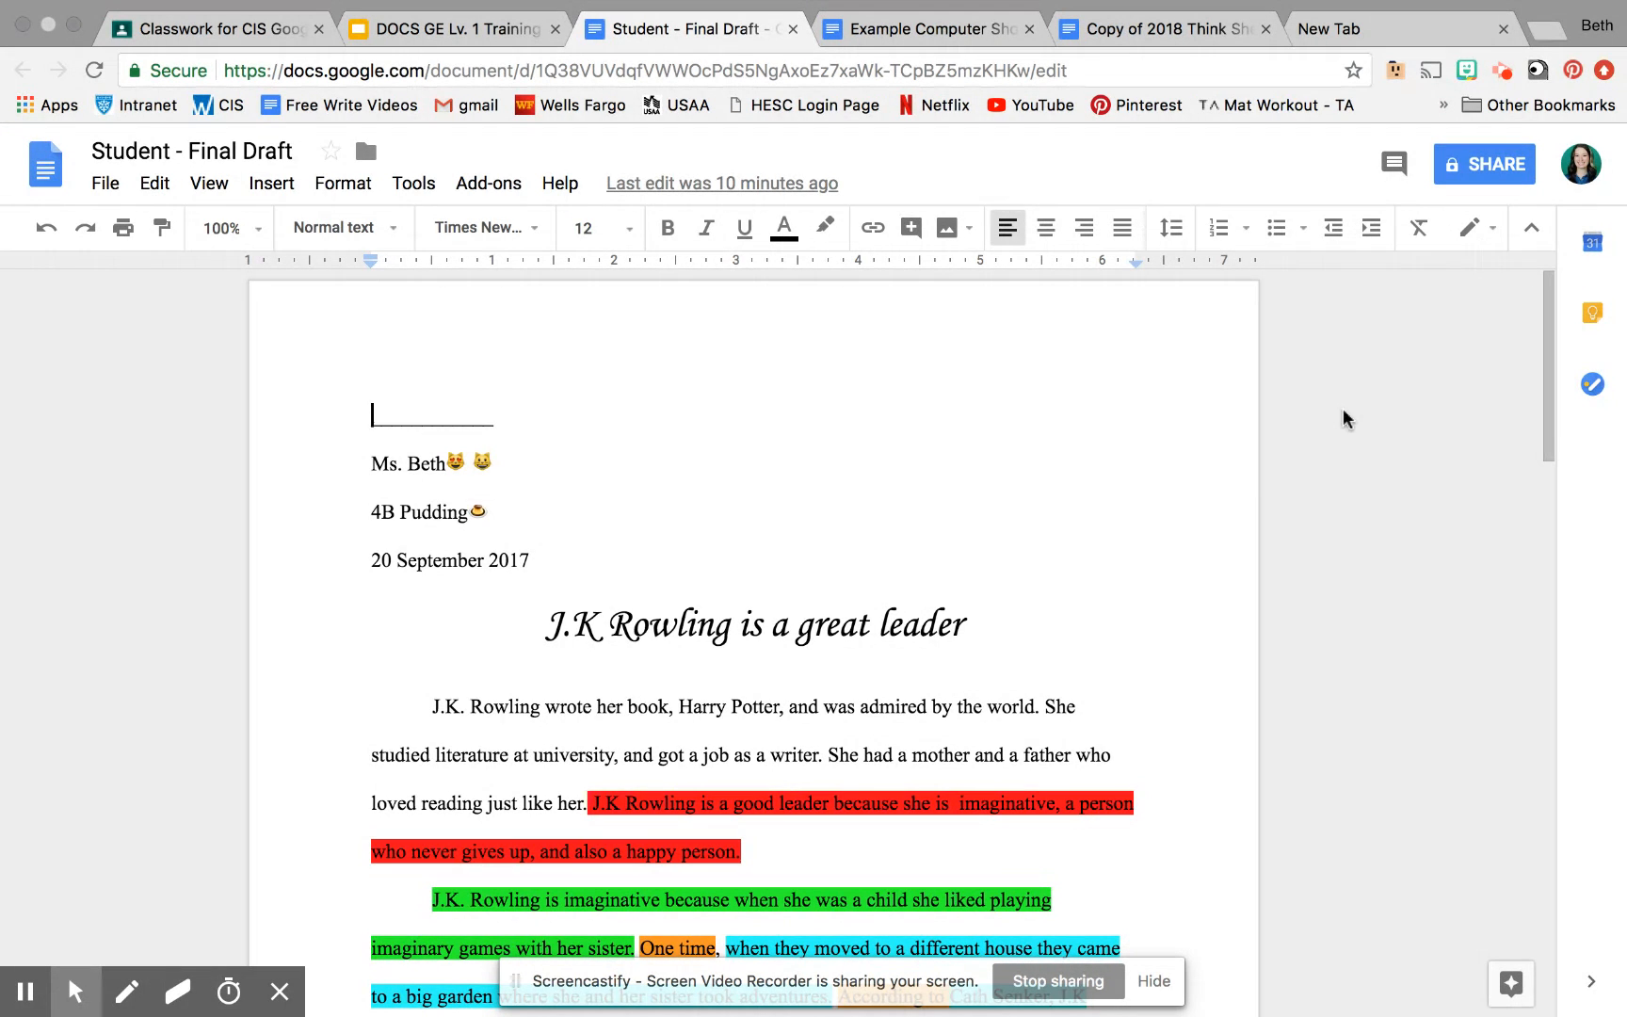
Step: Delete the final "r" of the title "J.K Rowling is a great leader" and retype it
{"action": "left_click", "coordinate": [966, 624]}
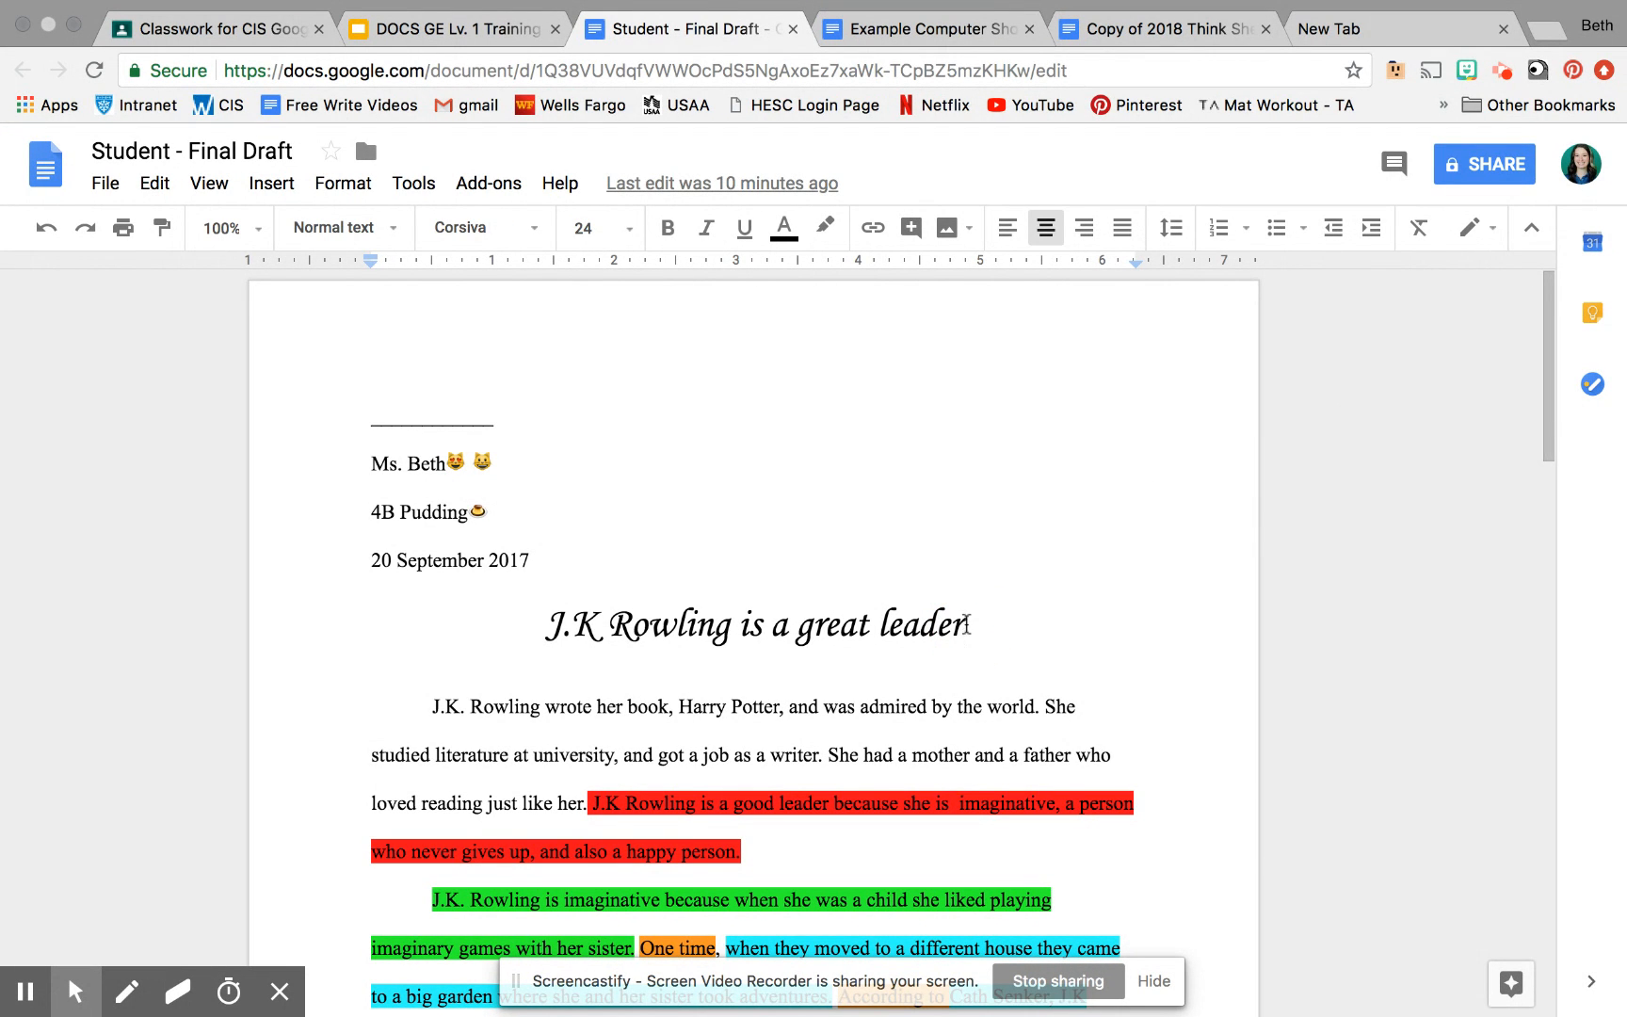
{"action": "key", "text": "BackSpace"}
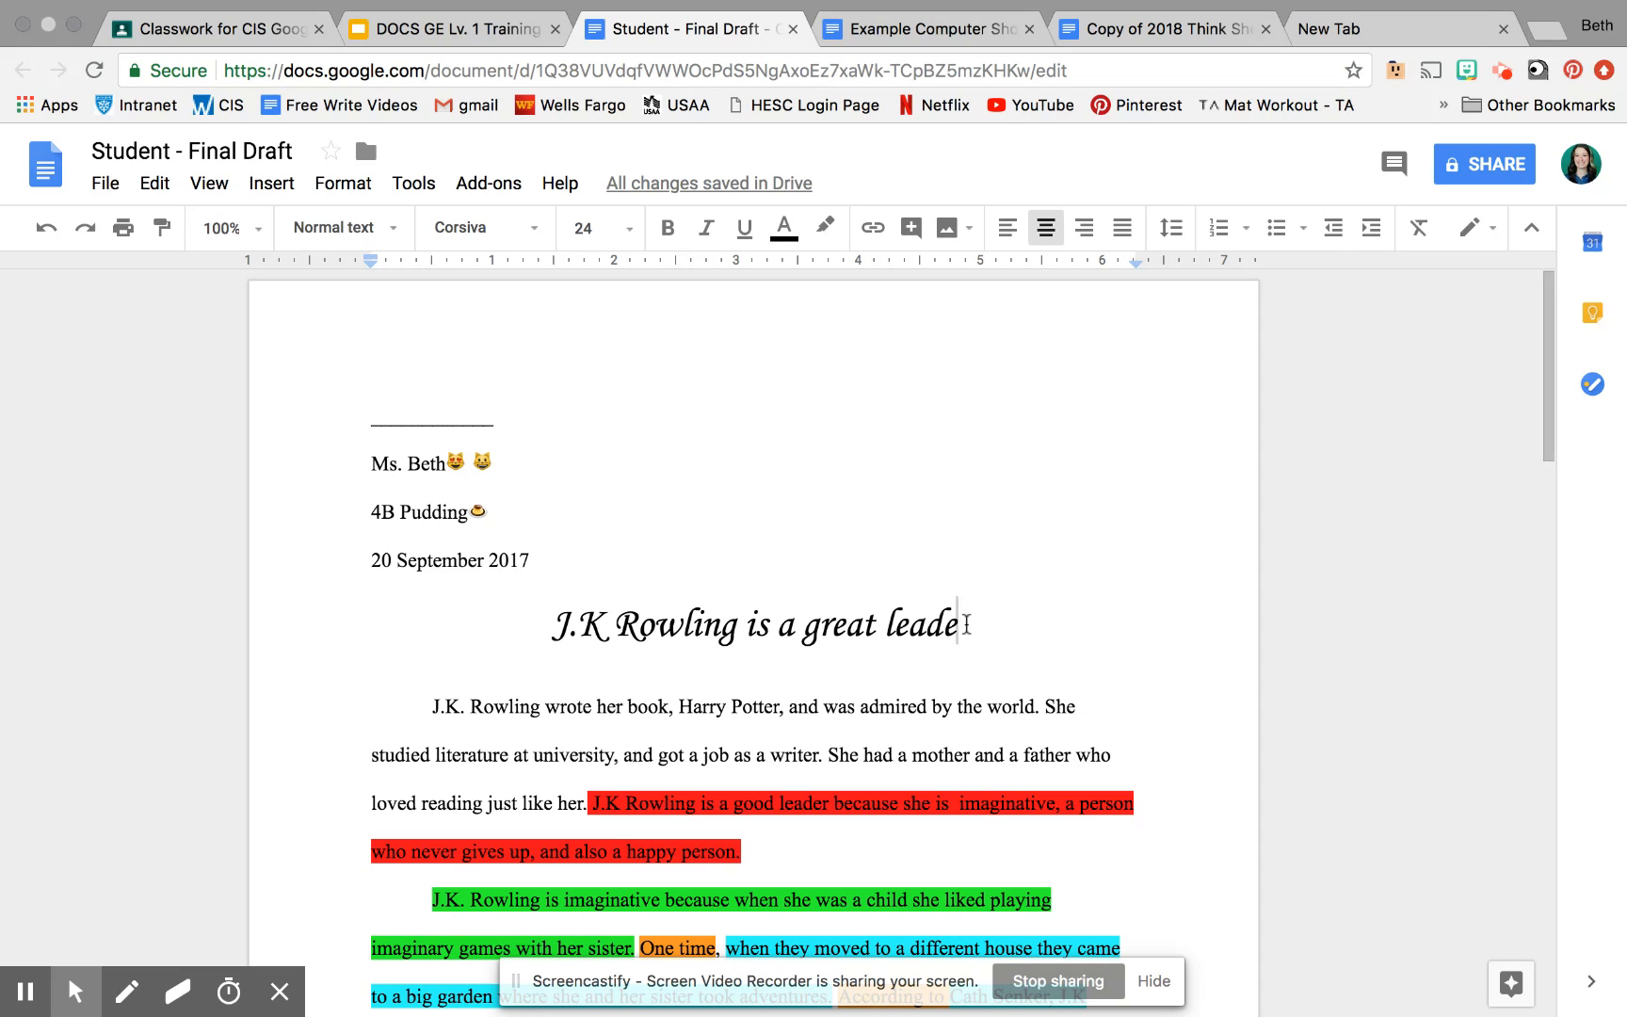
{"action": "type", "text": "r"}
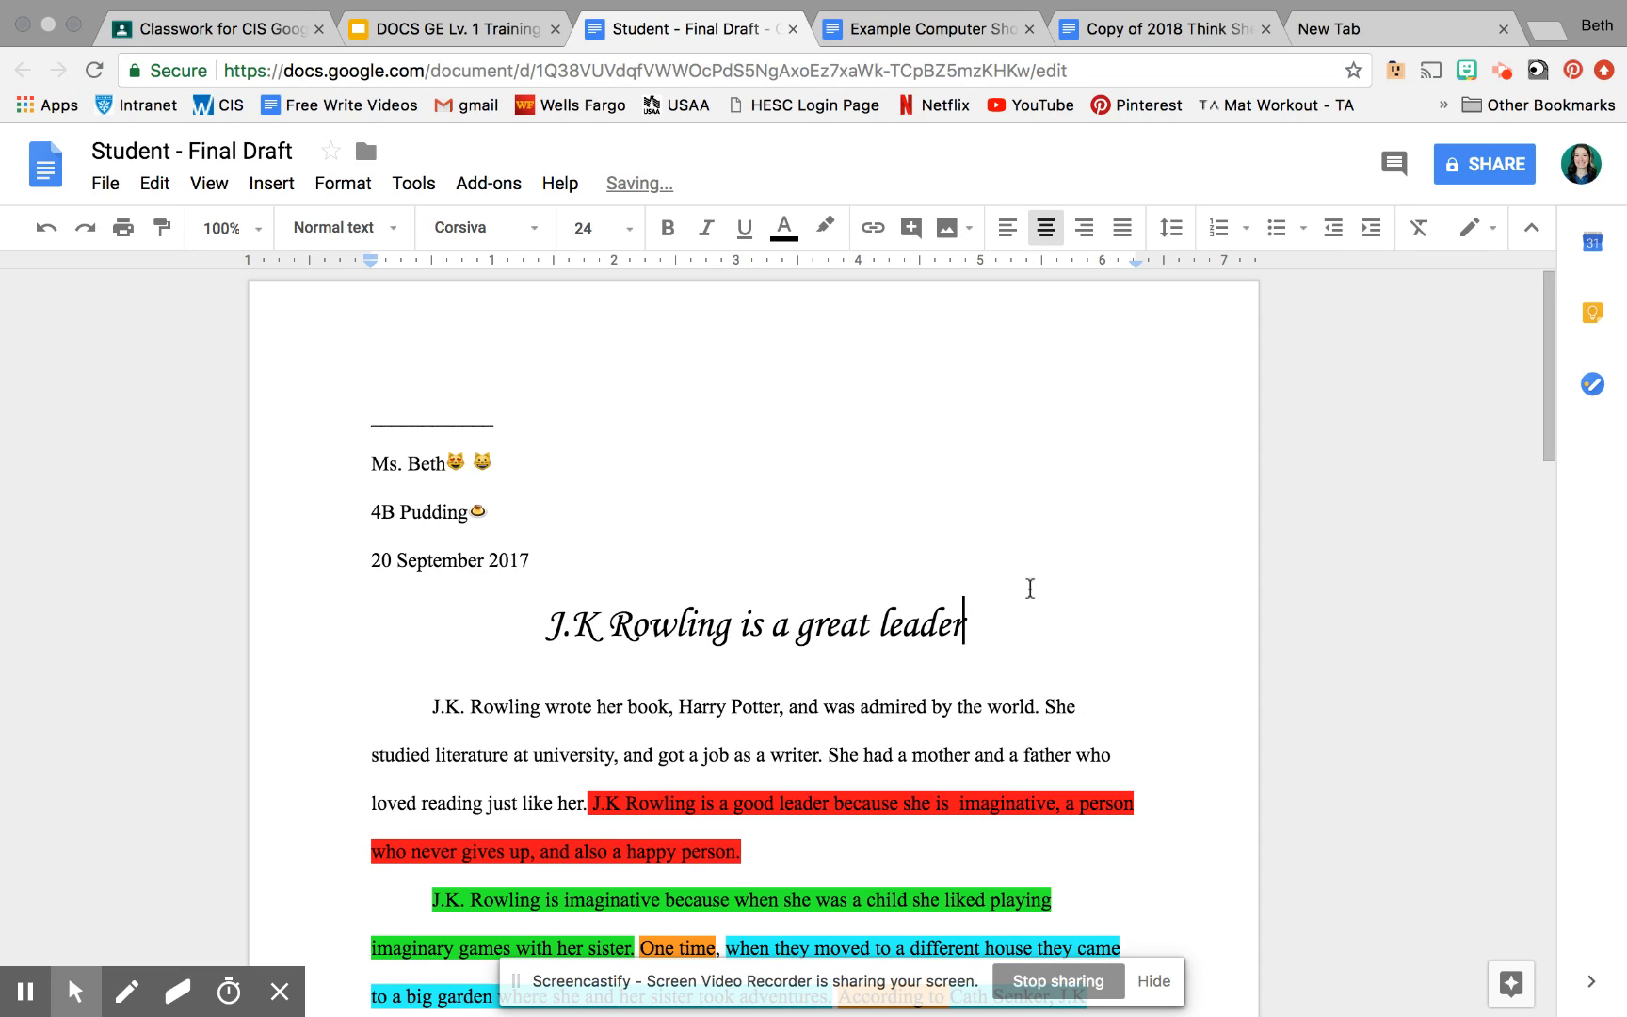
Step: Switch the document to Suggesting mode
{"action": "left_click", "coordinate": [1475, 228]}
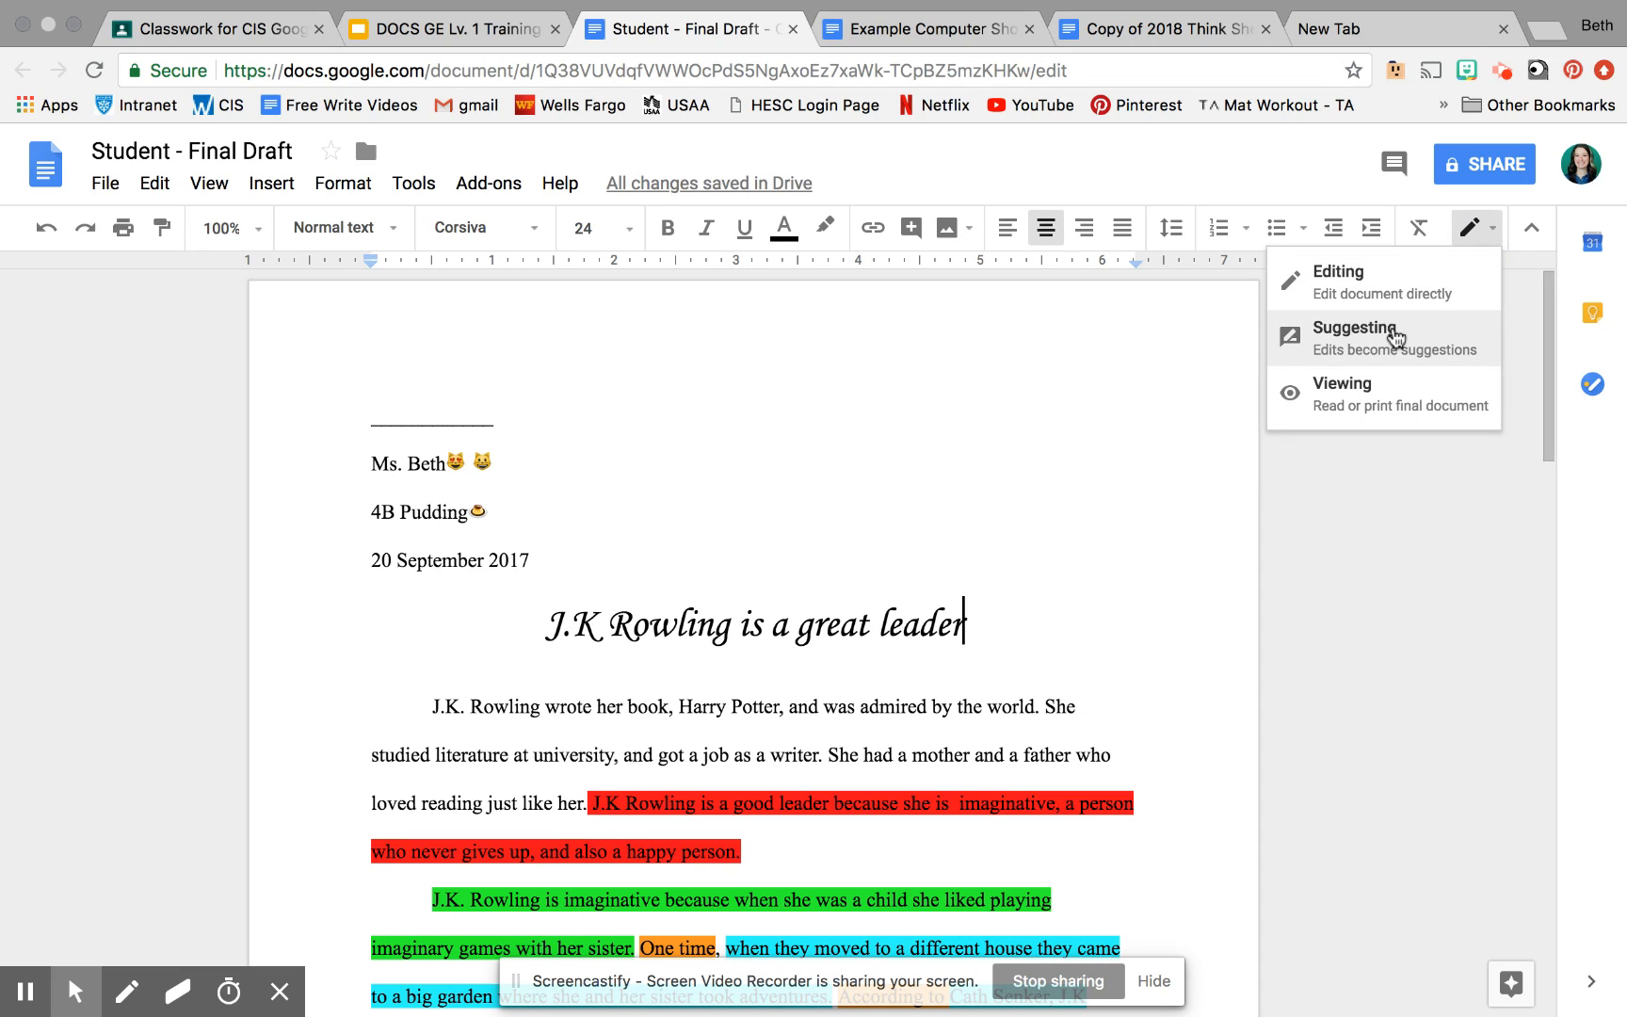
{"action": "left_click", "coordinate": [1394, 337]}
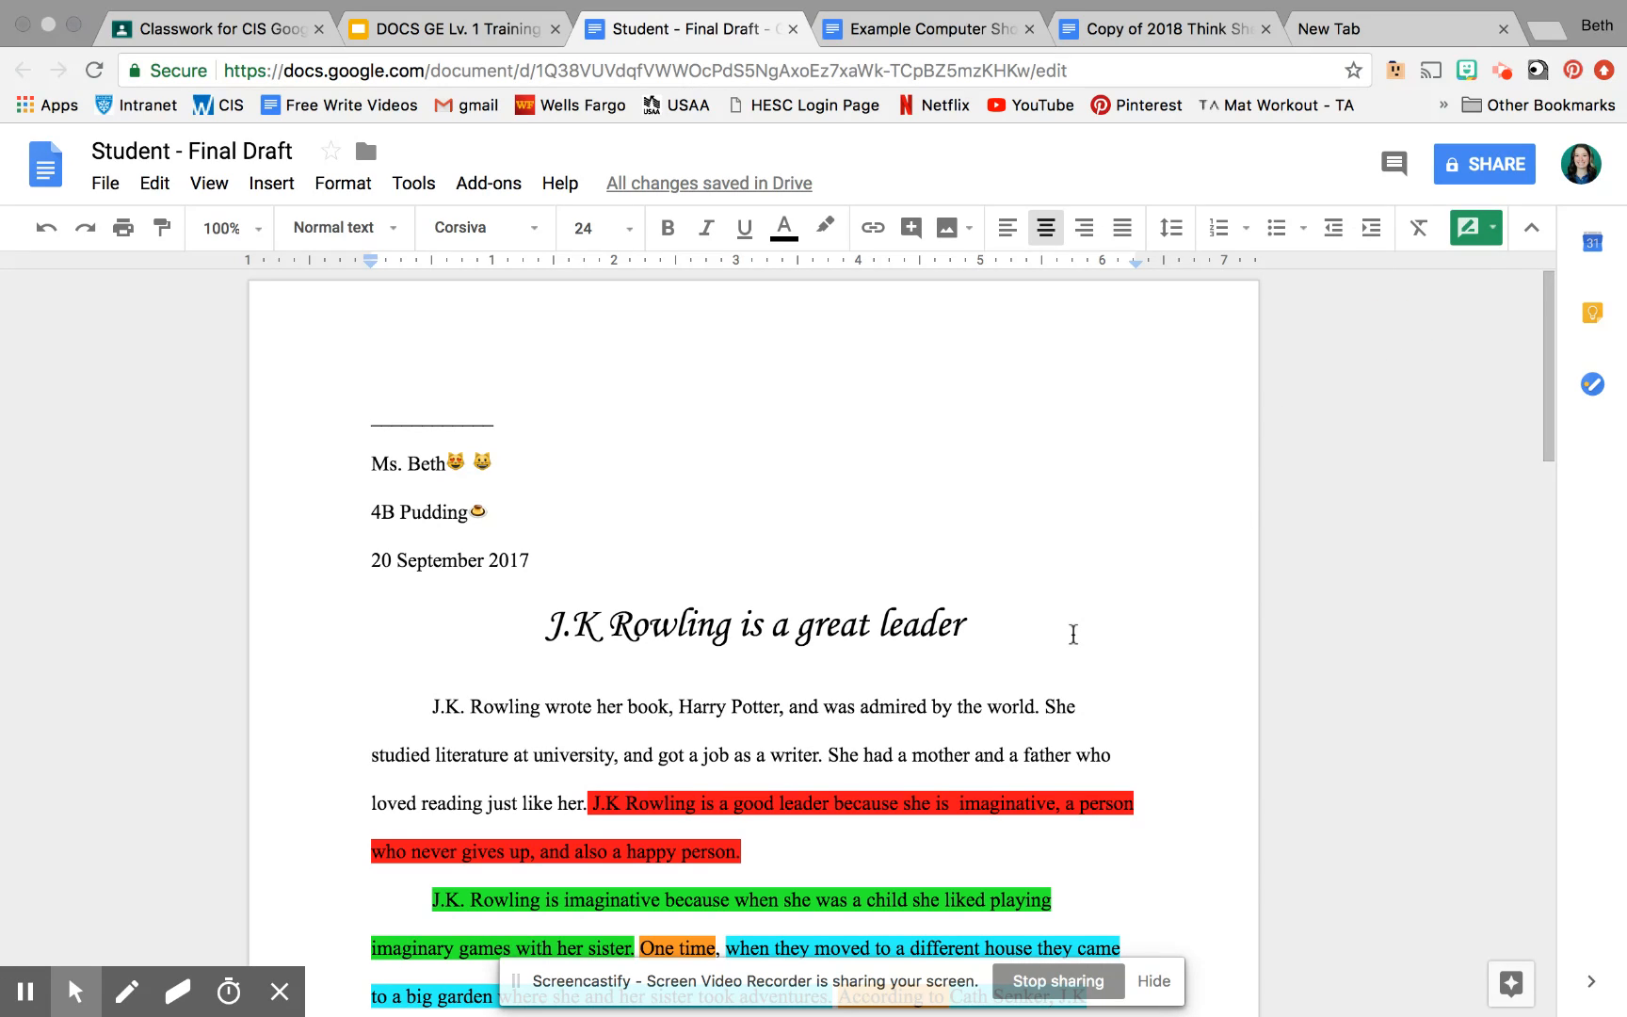
Step: Suggest deleting the final "r" of the title and reject that suggestion
{"action": "key", "text": "BackSpace"}
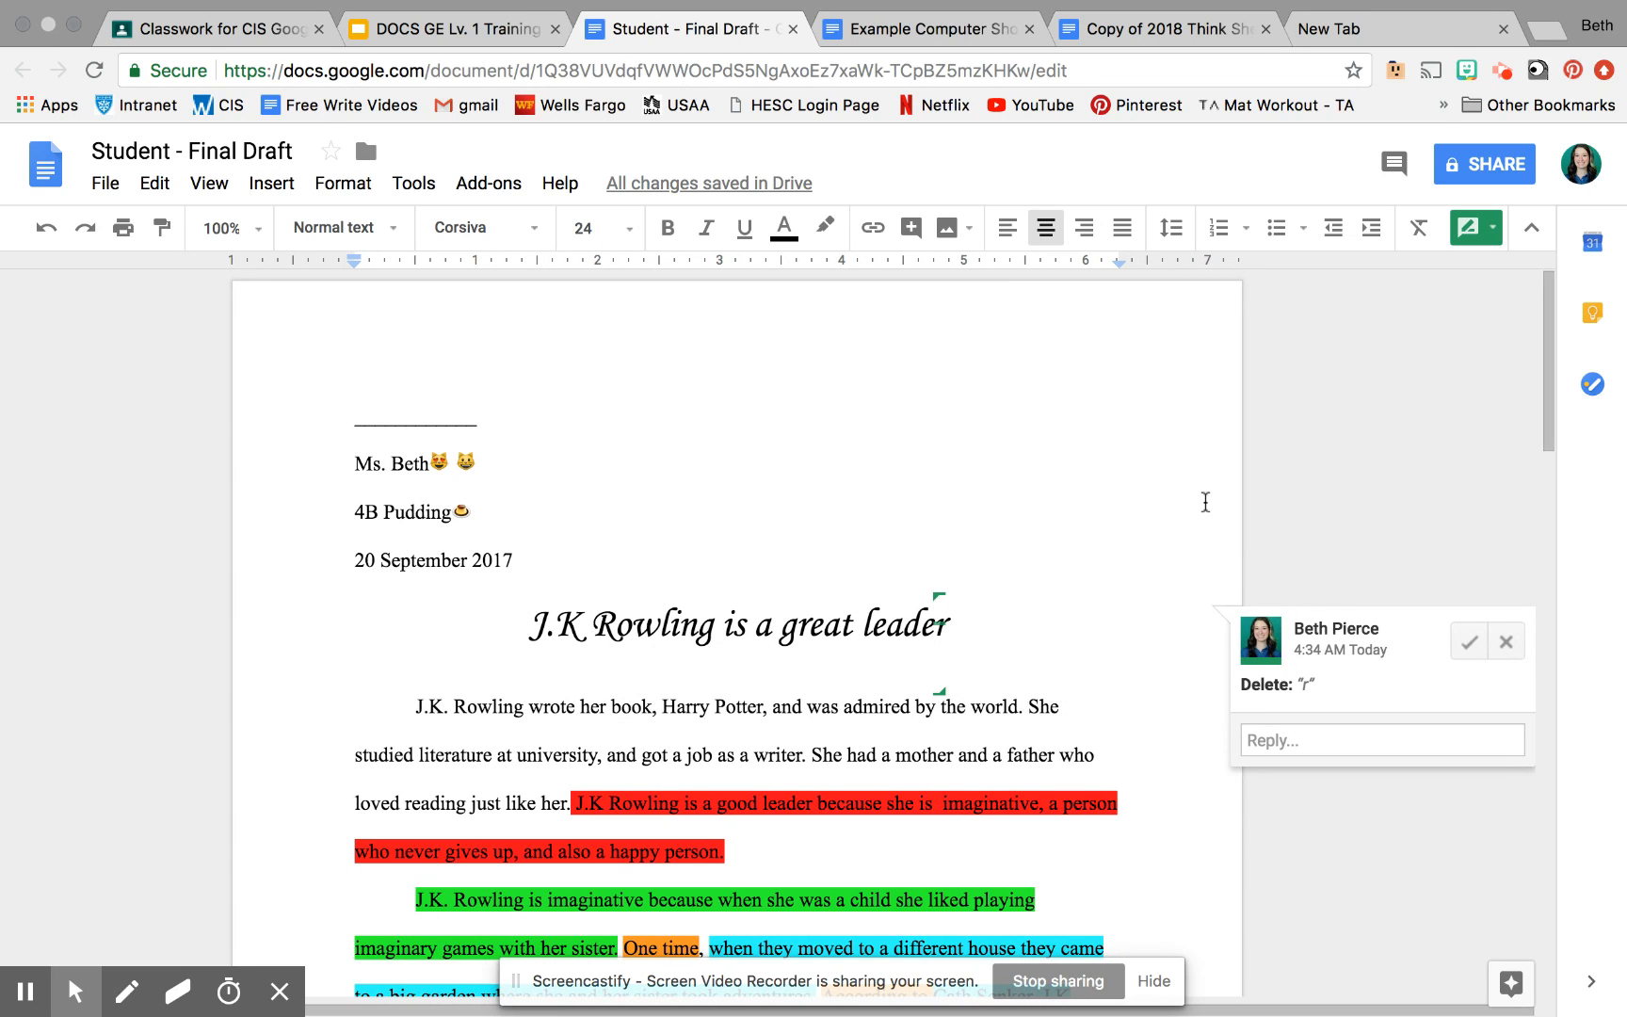
{"action": "left_click", "coordinate": [1506, 644]}
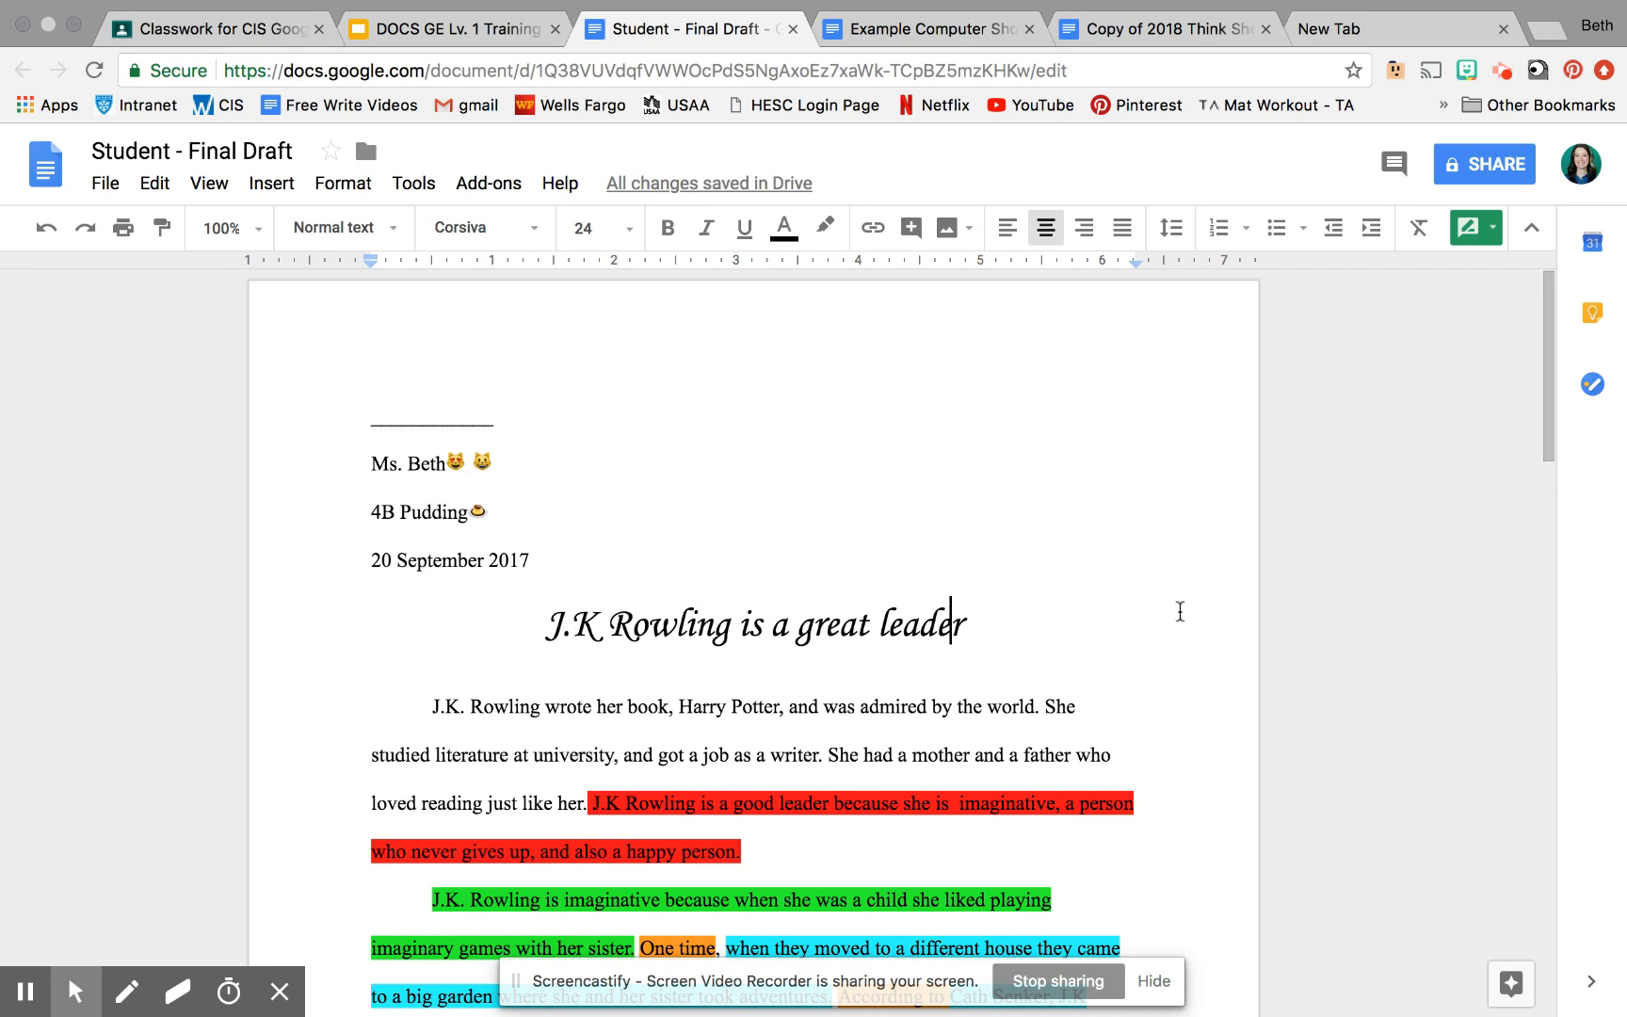
Step: Examine the "According to" sentence in the imagination paragraph and its matching source in the Work Cited list
{"action": "scroll", "coordinate": [1180, 612], "scroll_direction": "down", "scroll_amount": 5}
{"action": "scroll", "coordinate": [1180, 611], "scroll_direction": "down", "scroll_amount": 3}
{"action": "left_click_drag", "start_coordinate": [839, 392], "coordinate": [843, 439]}
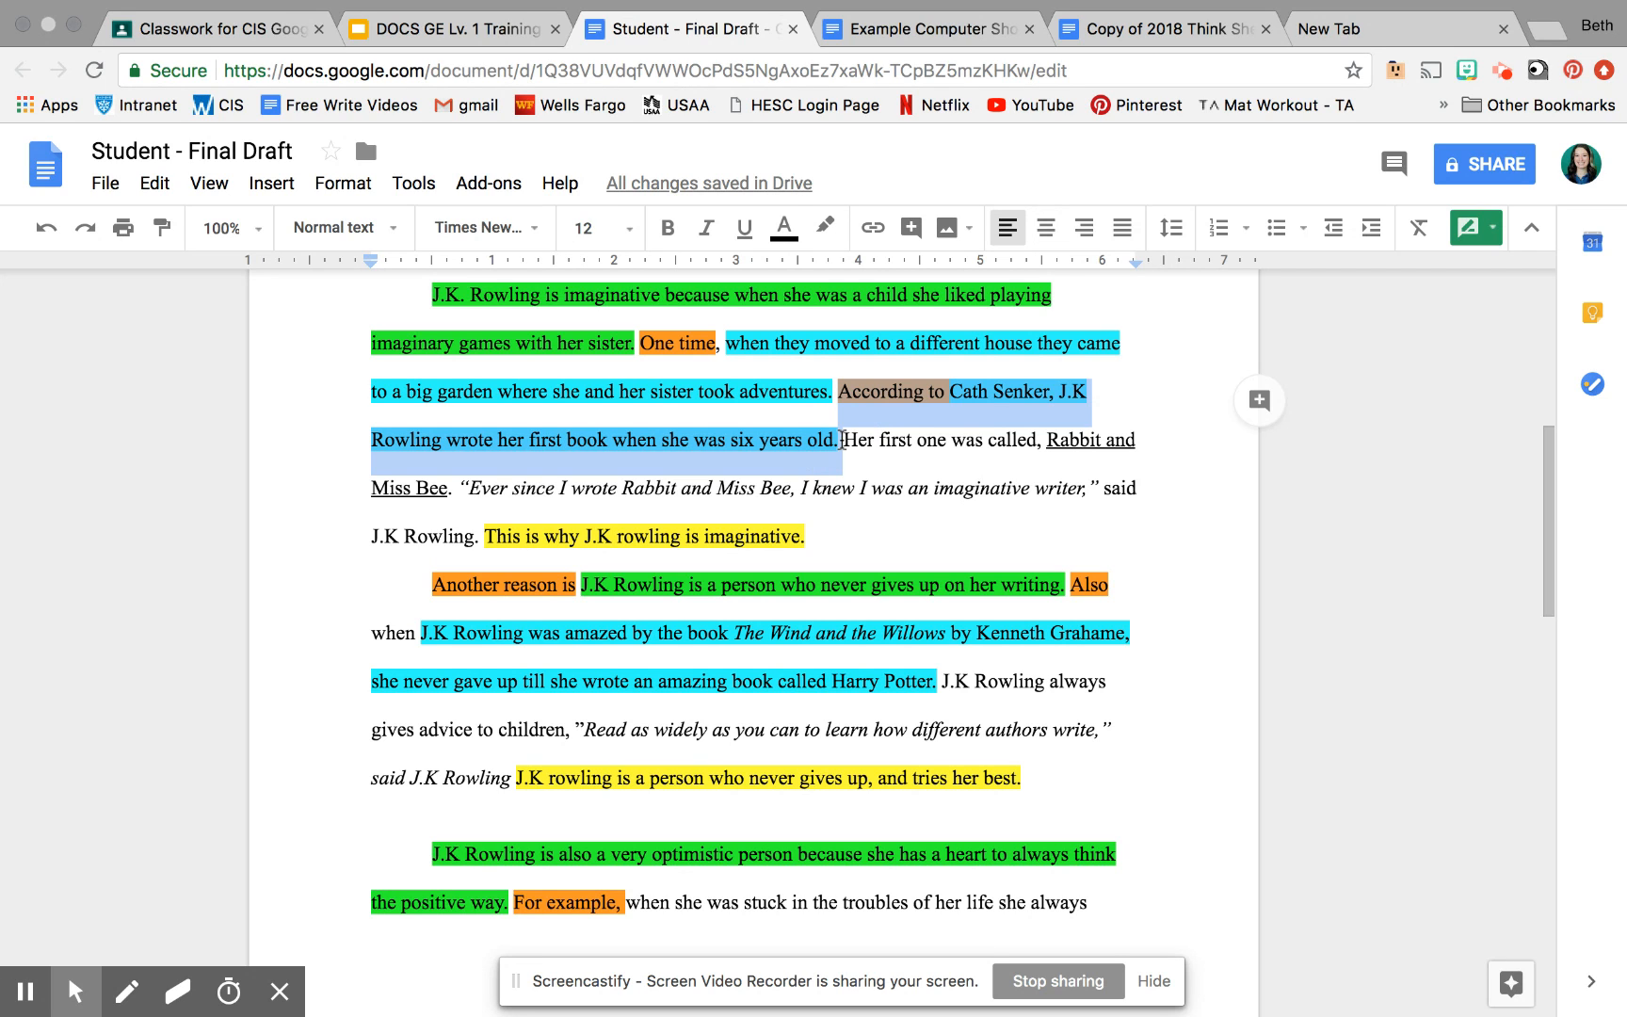
{"action": "scroll", "coordinate": [842, 439], "scroll_direction": "down", "scroll_amount": 15}
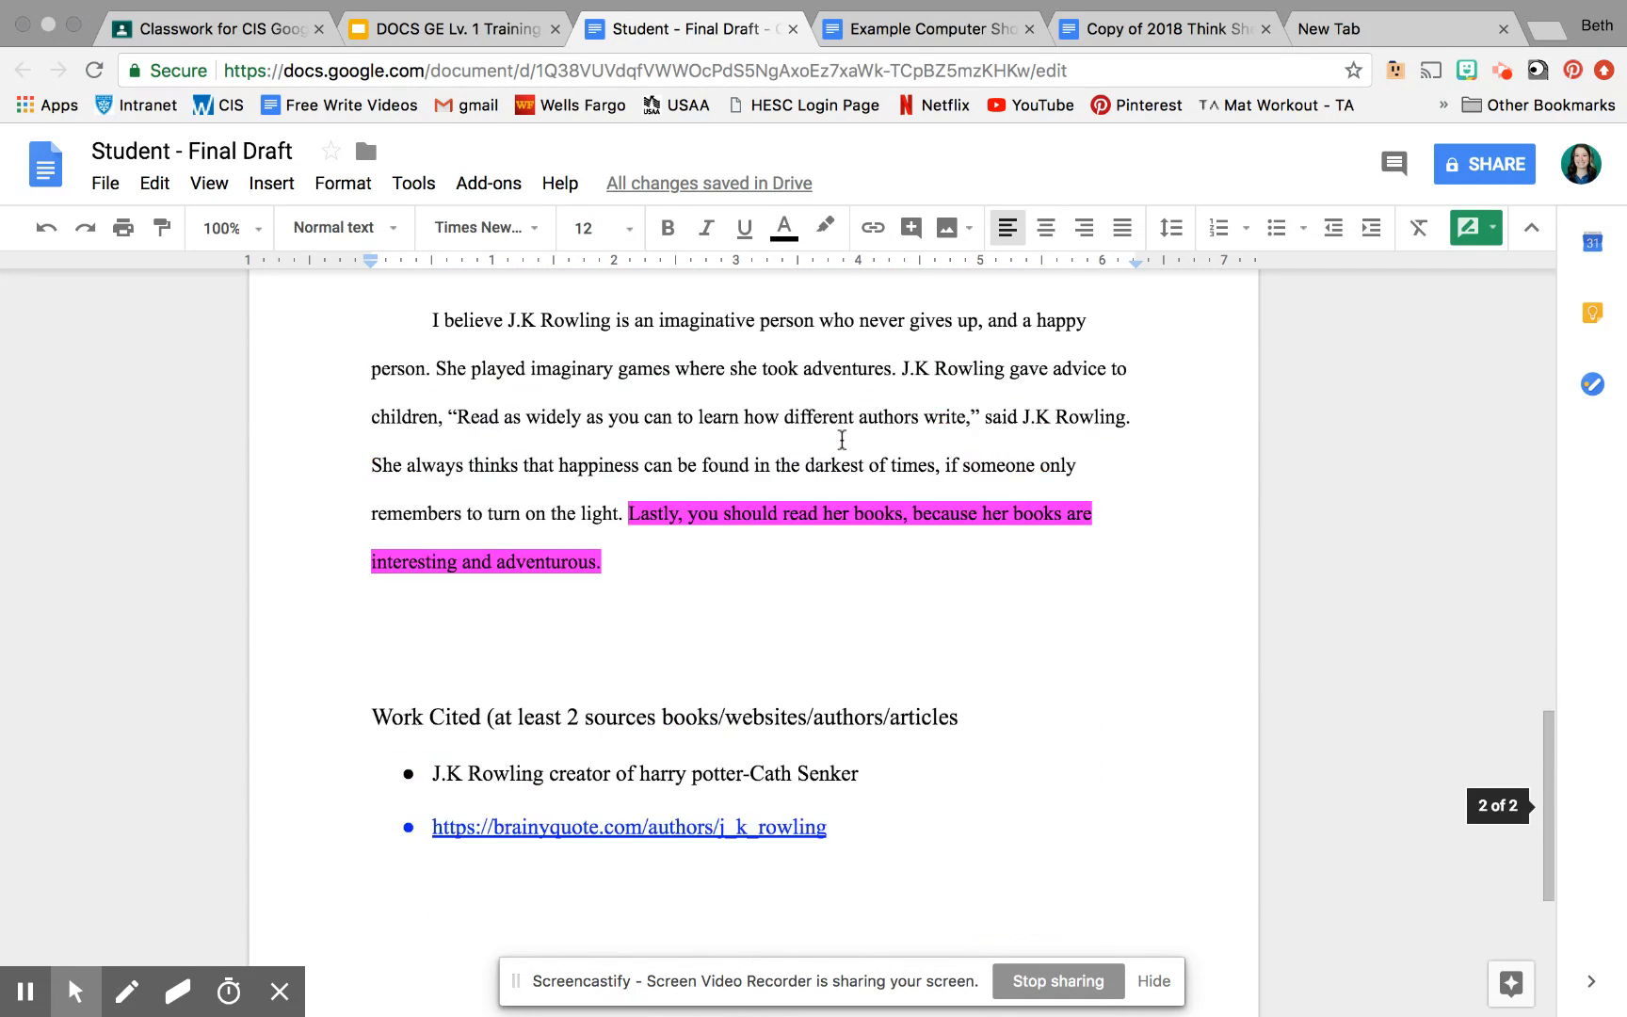
{"action": "left_click_drag", "start_coordinate": [433, 576], "coordinate": [871, 585]}
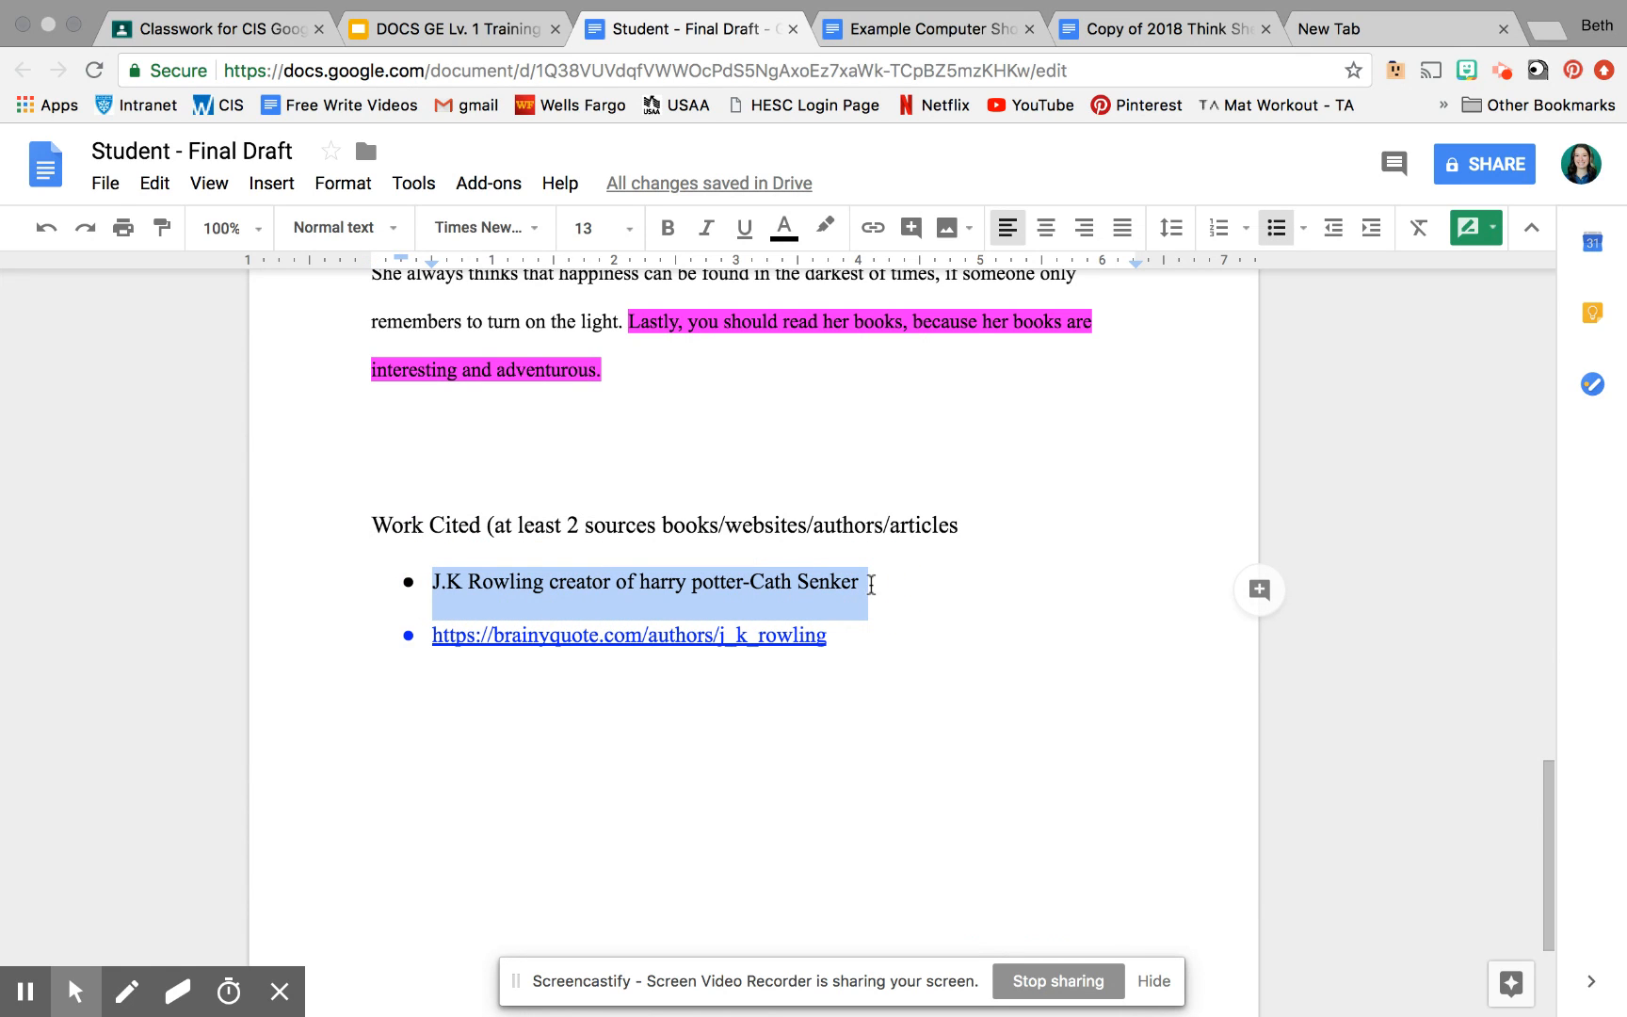
{"action": "scroll", "coordinate": [871, 585], "scroll_direction": "up", "scroll_amount": 15}
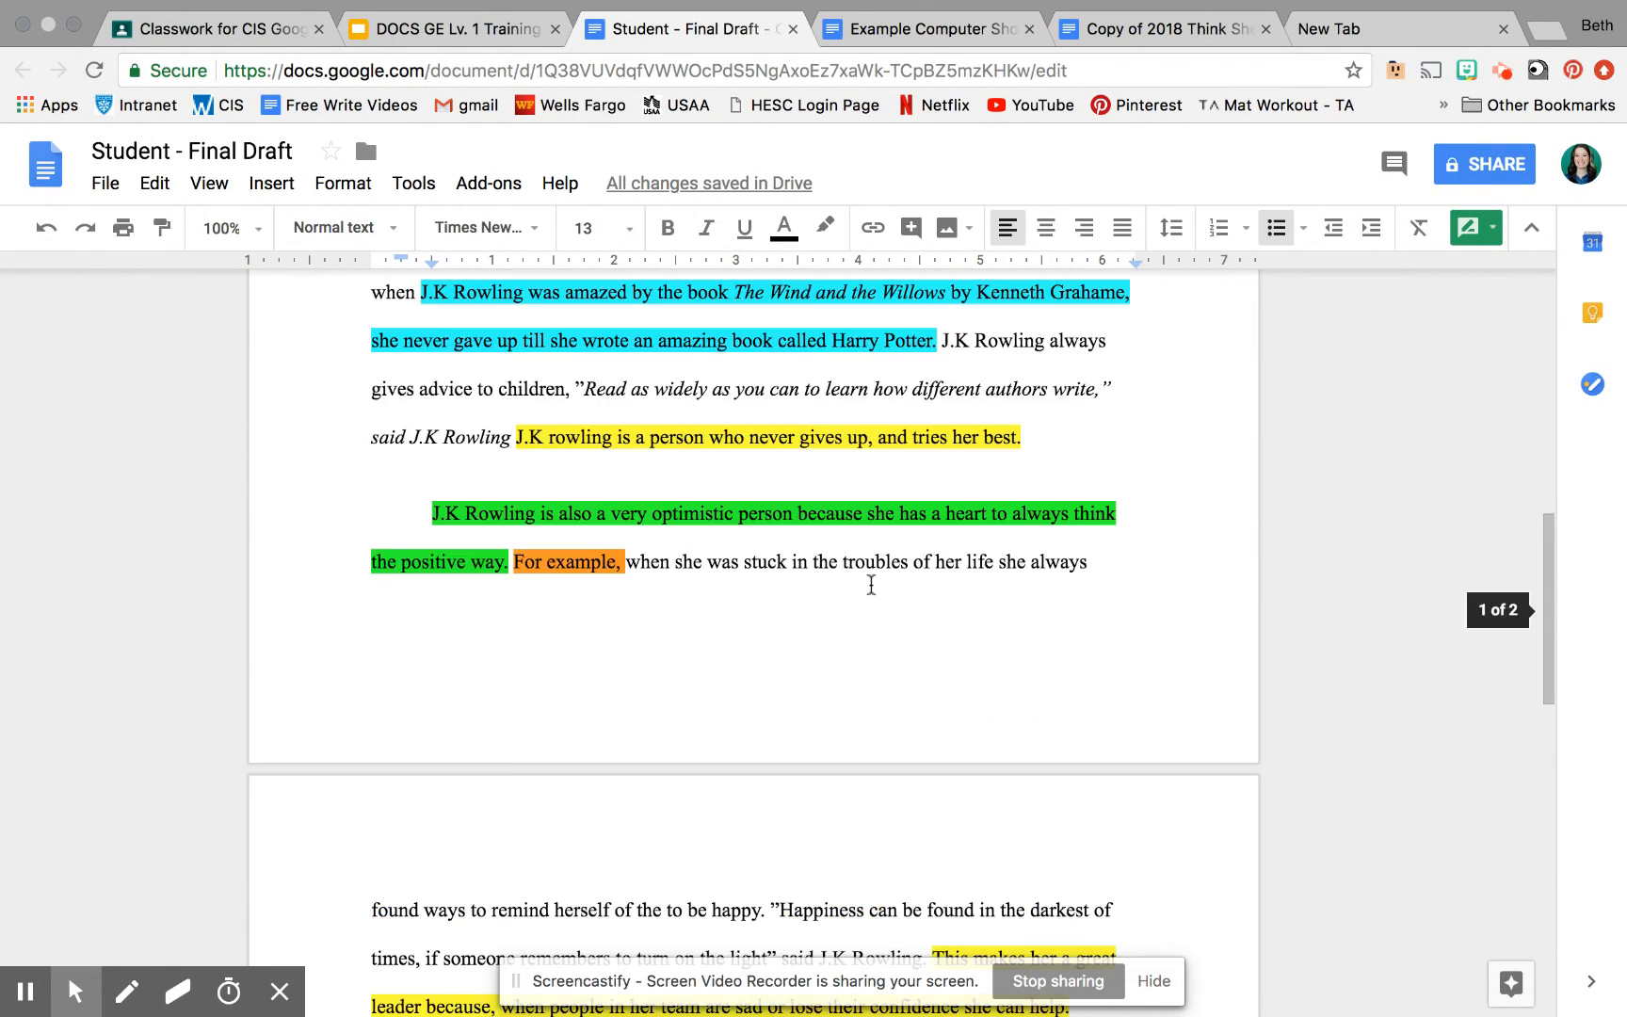
{"action": "scroll", "coordinate": [871, 584], "scroll_direction": "up", "scroll_amount": 2}
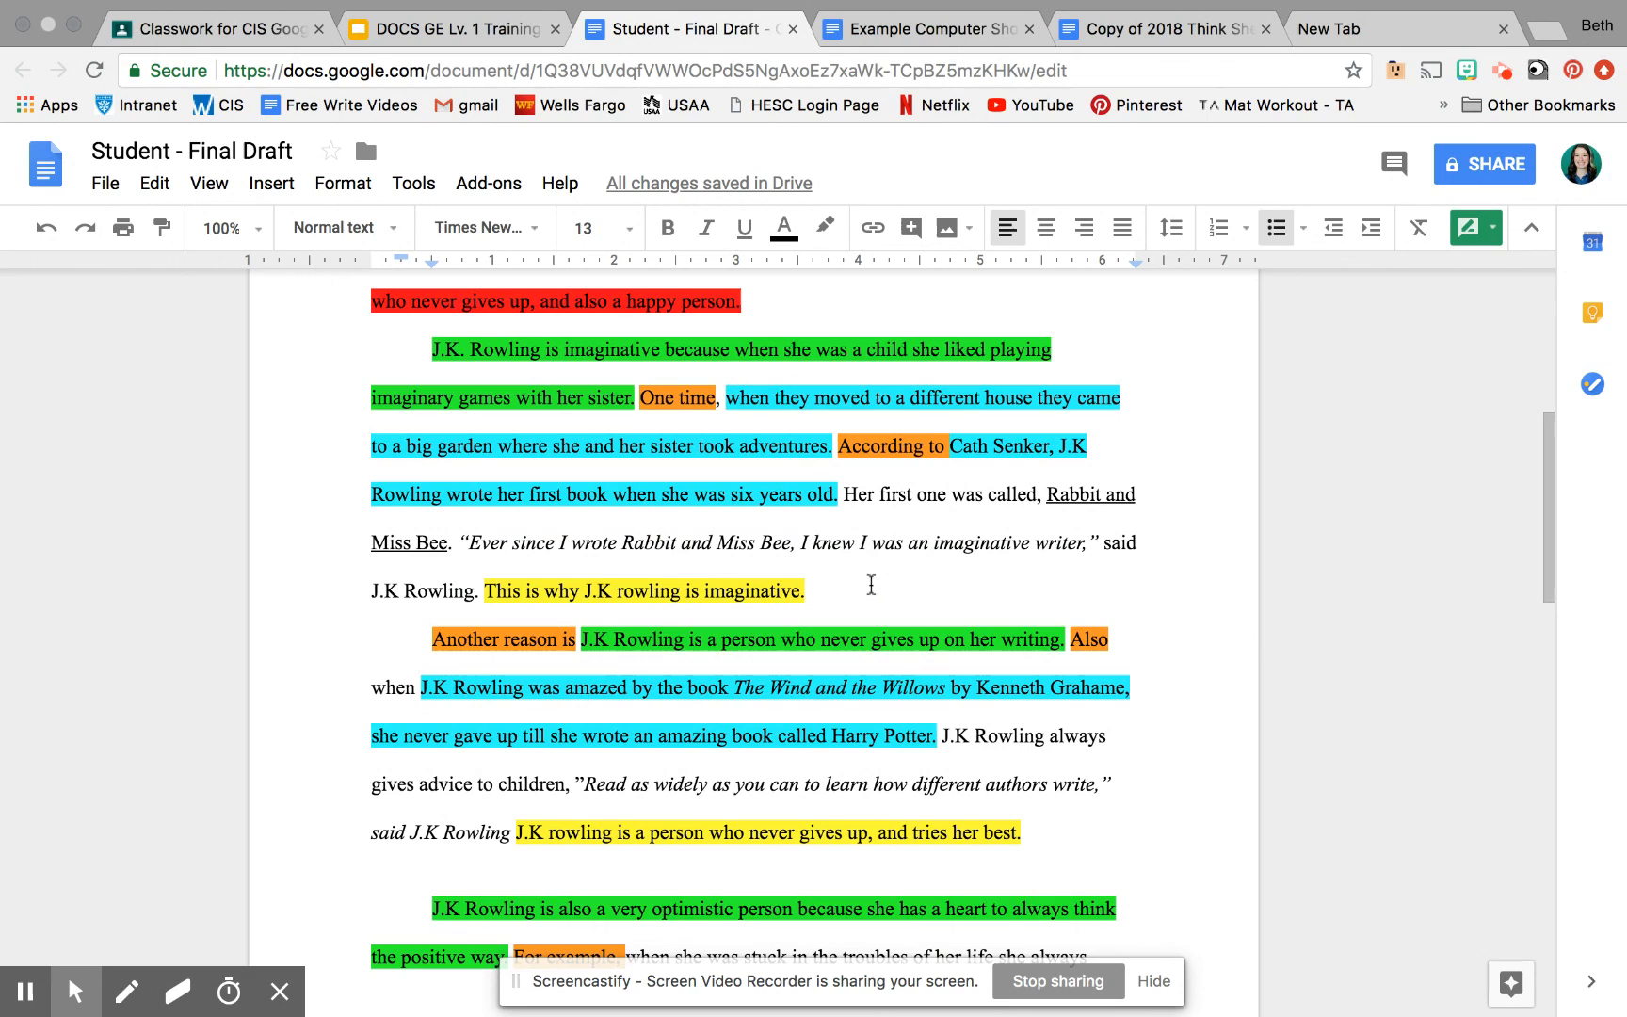
Step: Try to insert a footnote at the selected Work Cited entry and undo it
{"action": "left_click", "coordinate": [265, 194]}
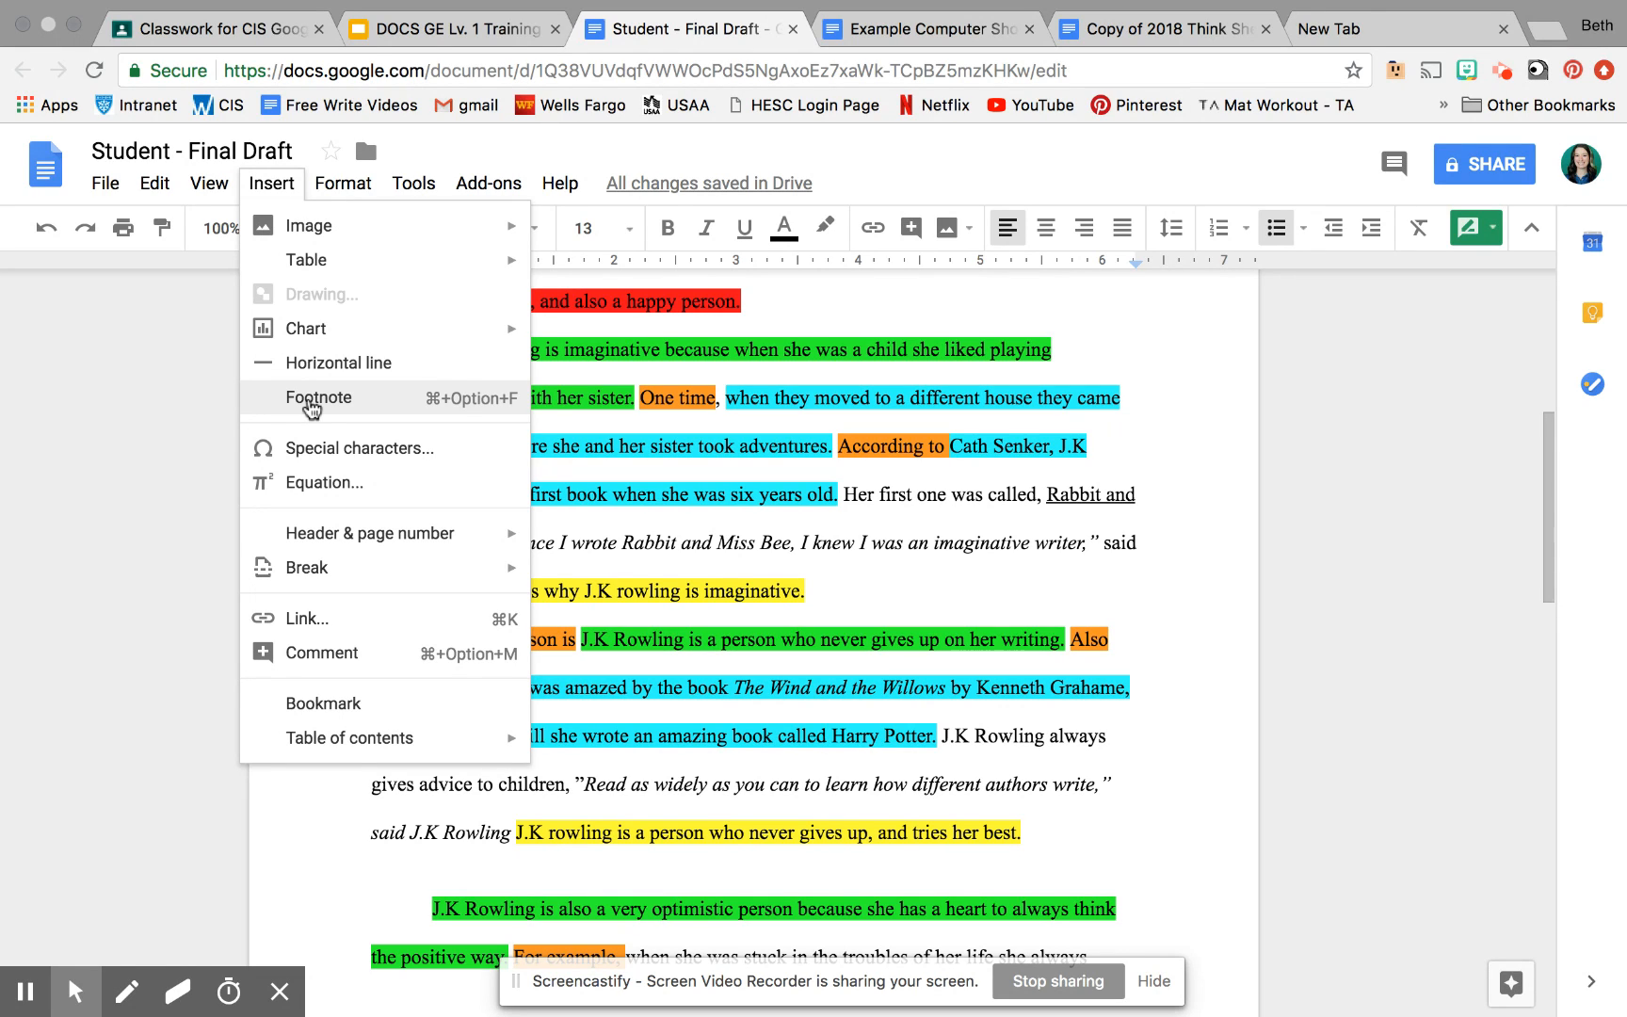
{"action": "left_click", "coordinate": [311, 399]}
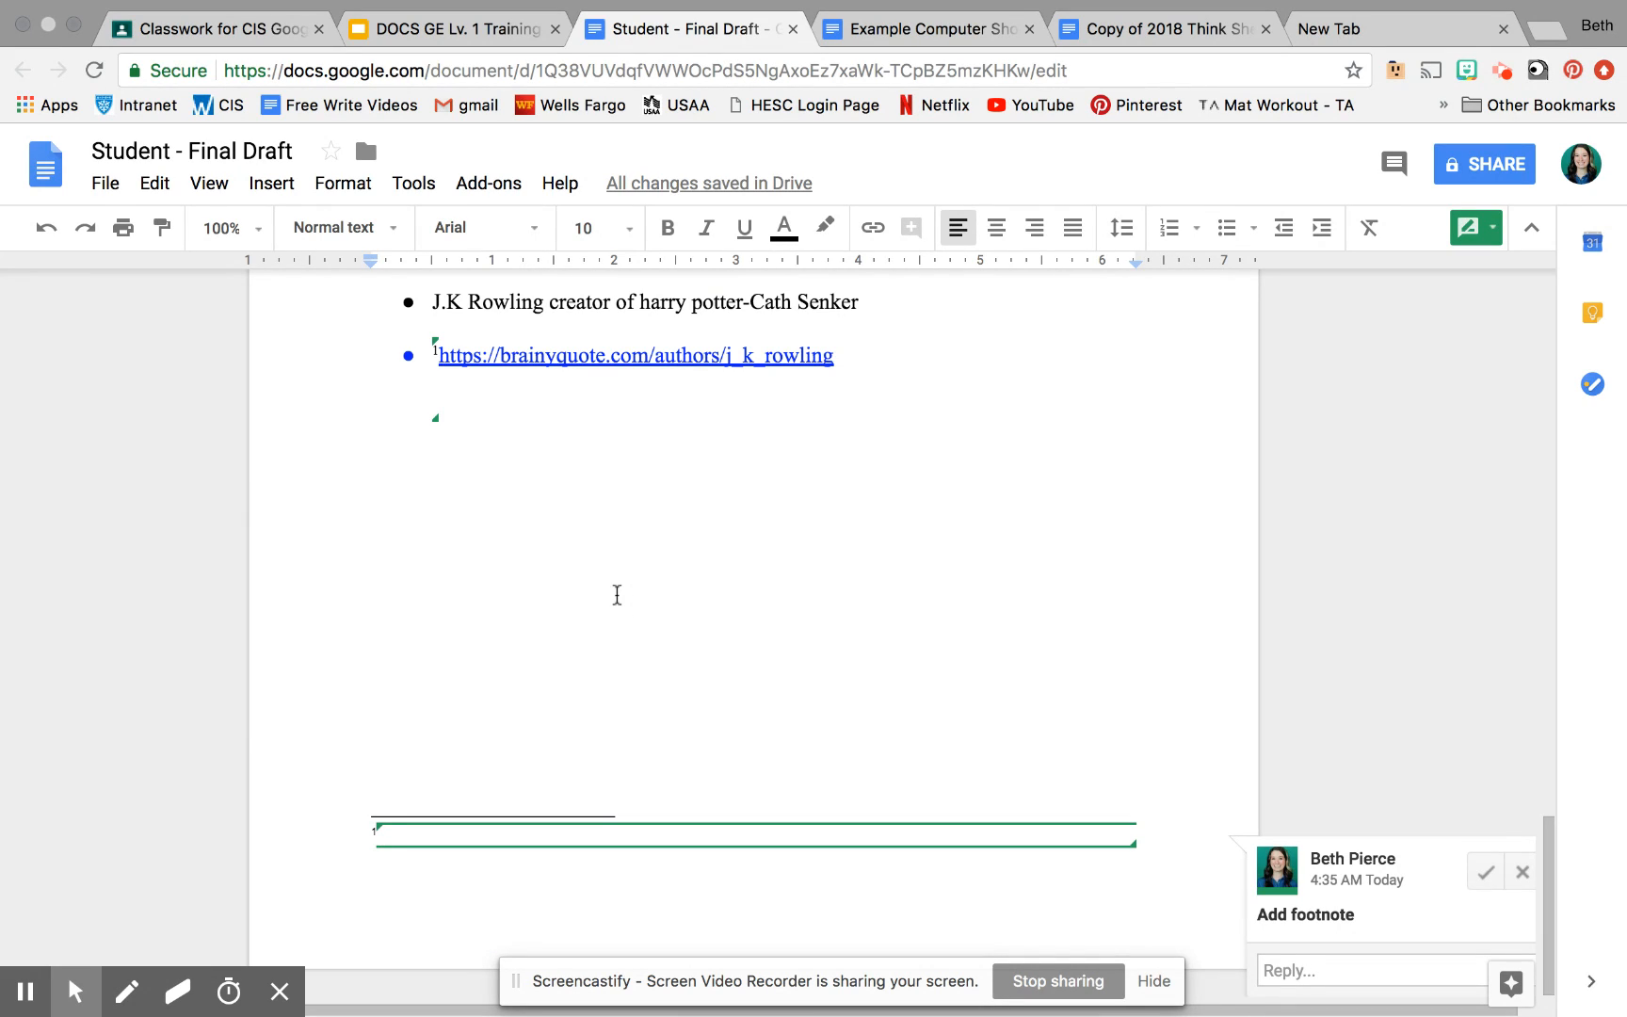
{"action": "key", "text": "ctrl+z"}
Step: Insert a footnote after the "According to" sentence ending in "when she was six years old."
{"action": "scroll", "coordinate": [616, 594], "scroll_direction": "up", "scroll_amount": 4}
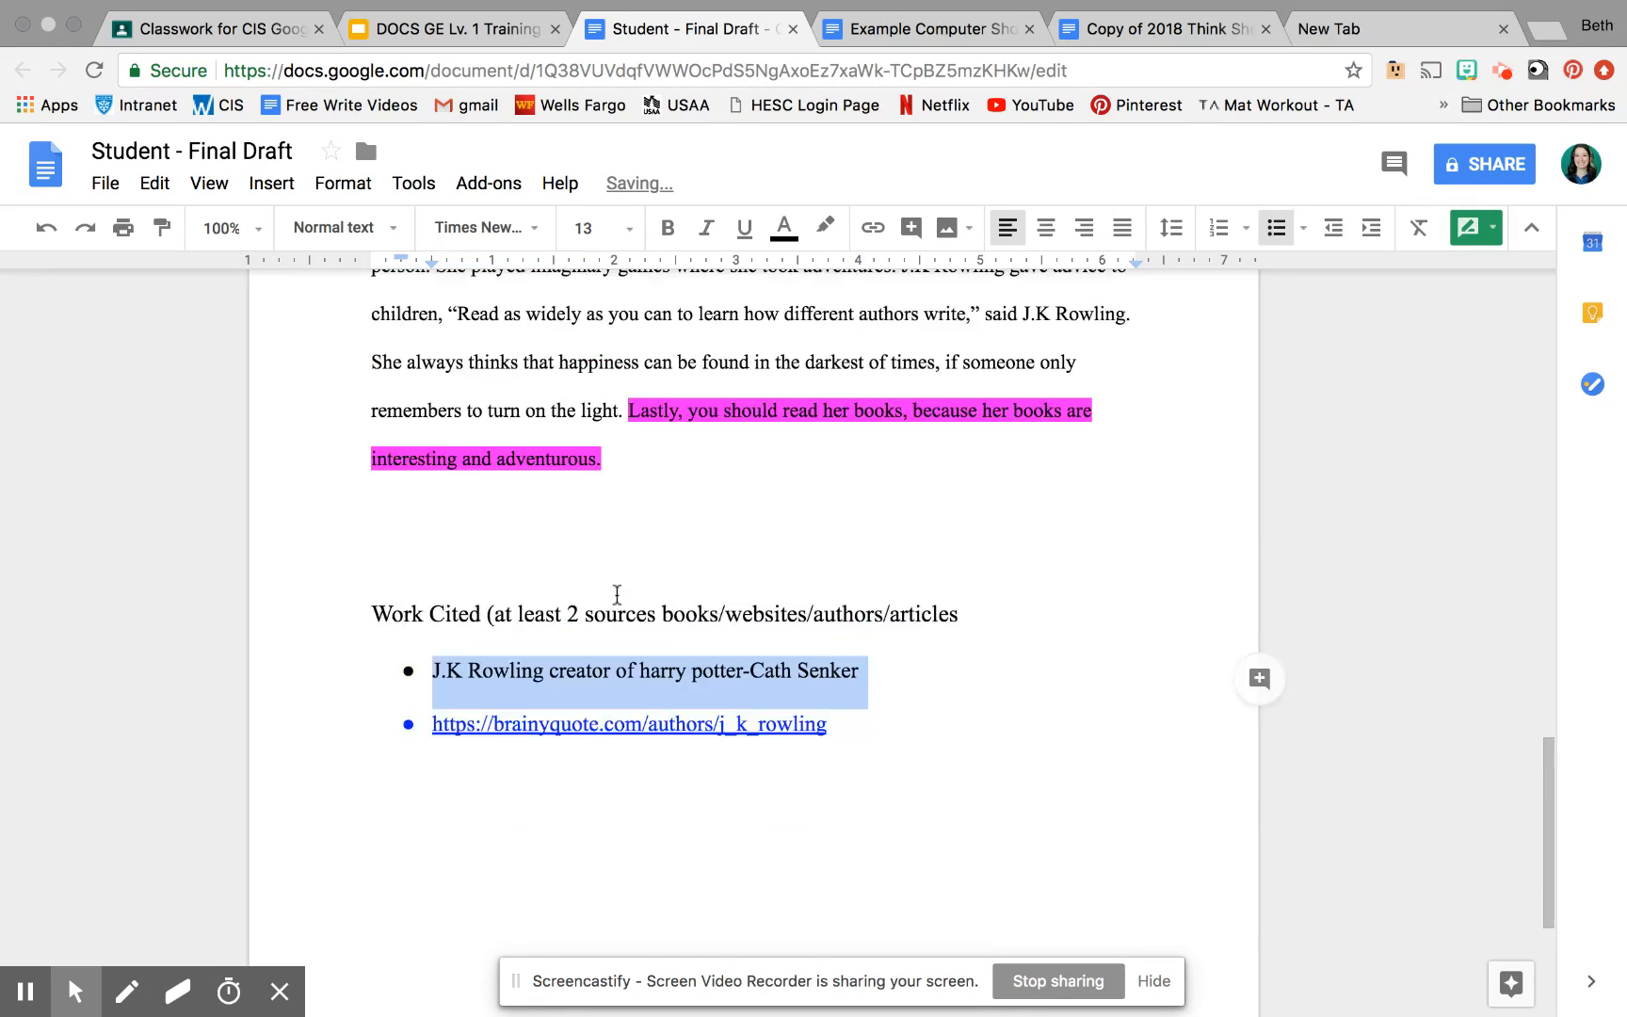
{"action": "scroll", "coordinate": [617, 594], "scroll_direction": "up", "scroll_amount": 15}
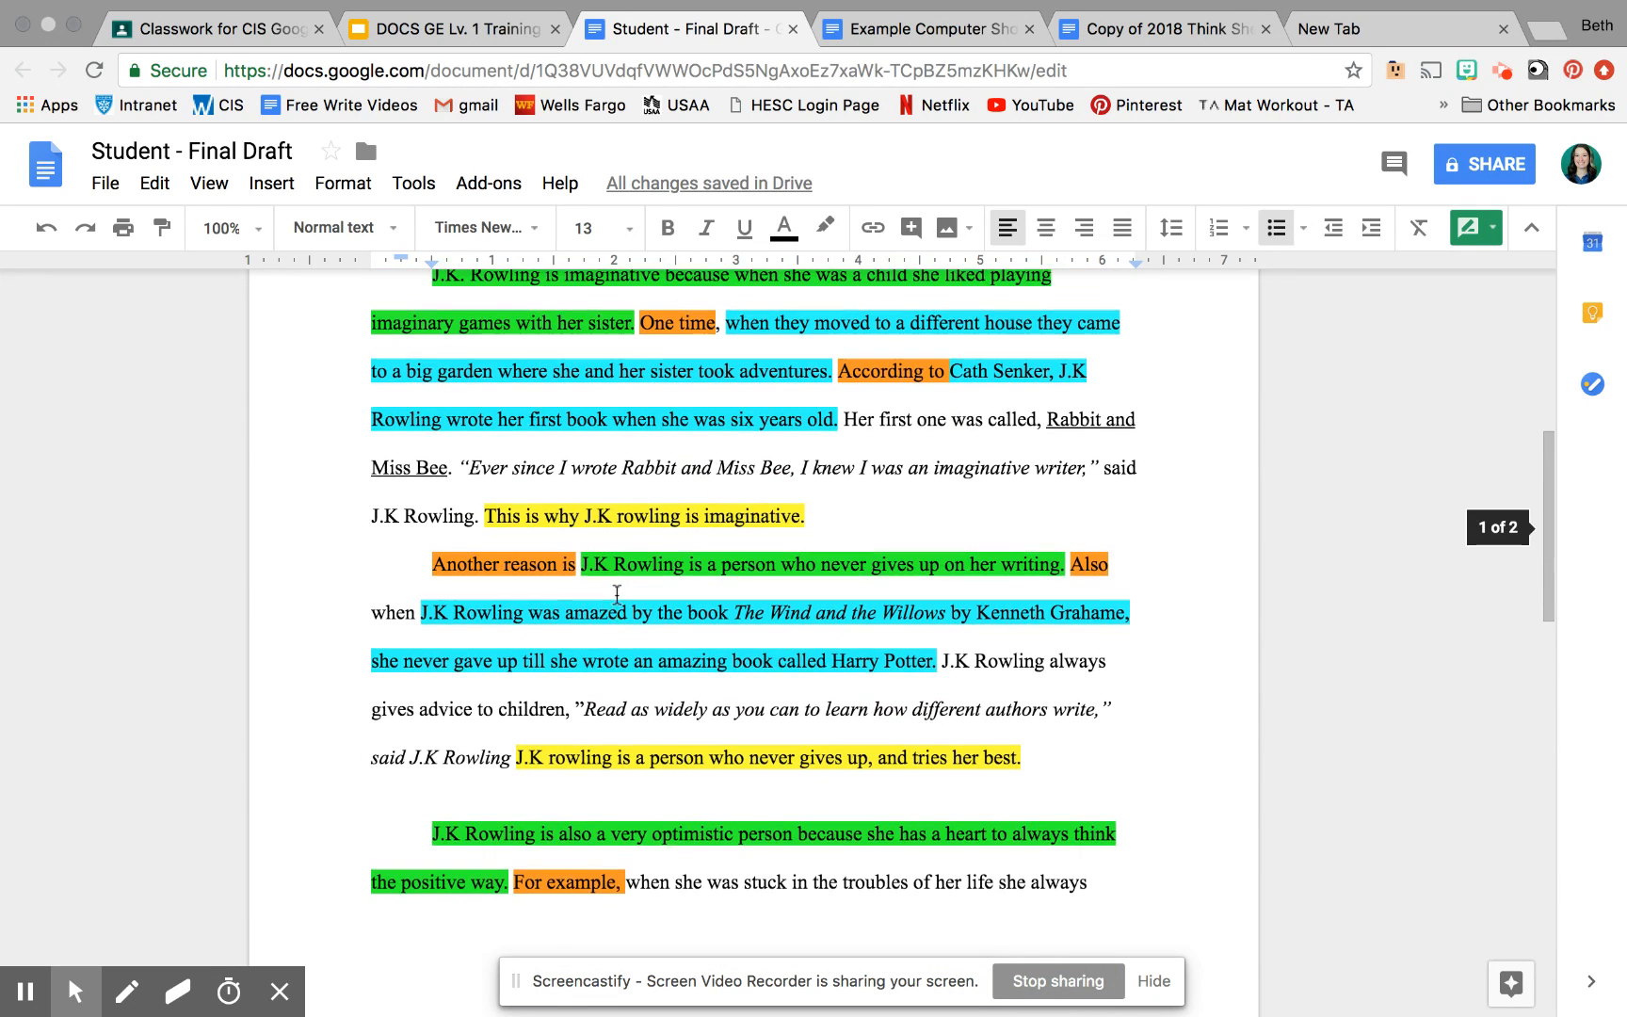
{"action": "scroll", "coordinate": [616, 594], "scroll_direction": "up", "scroll_amount": 2}
{"action": "left_click", "coordinate": [839, 455]}
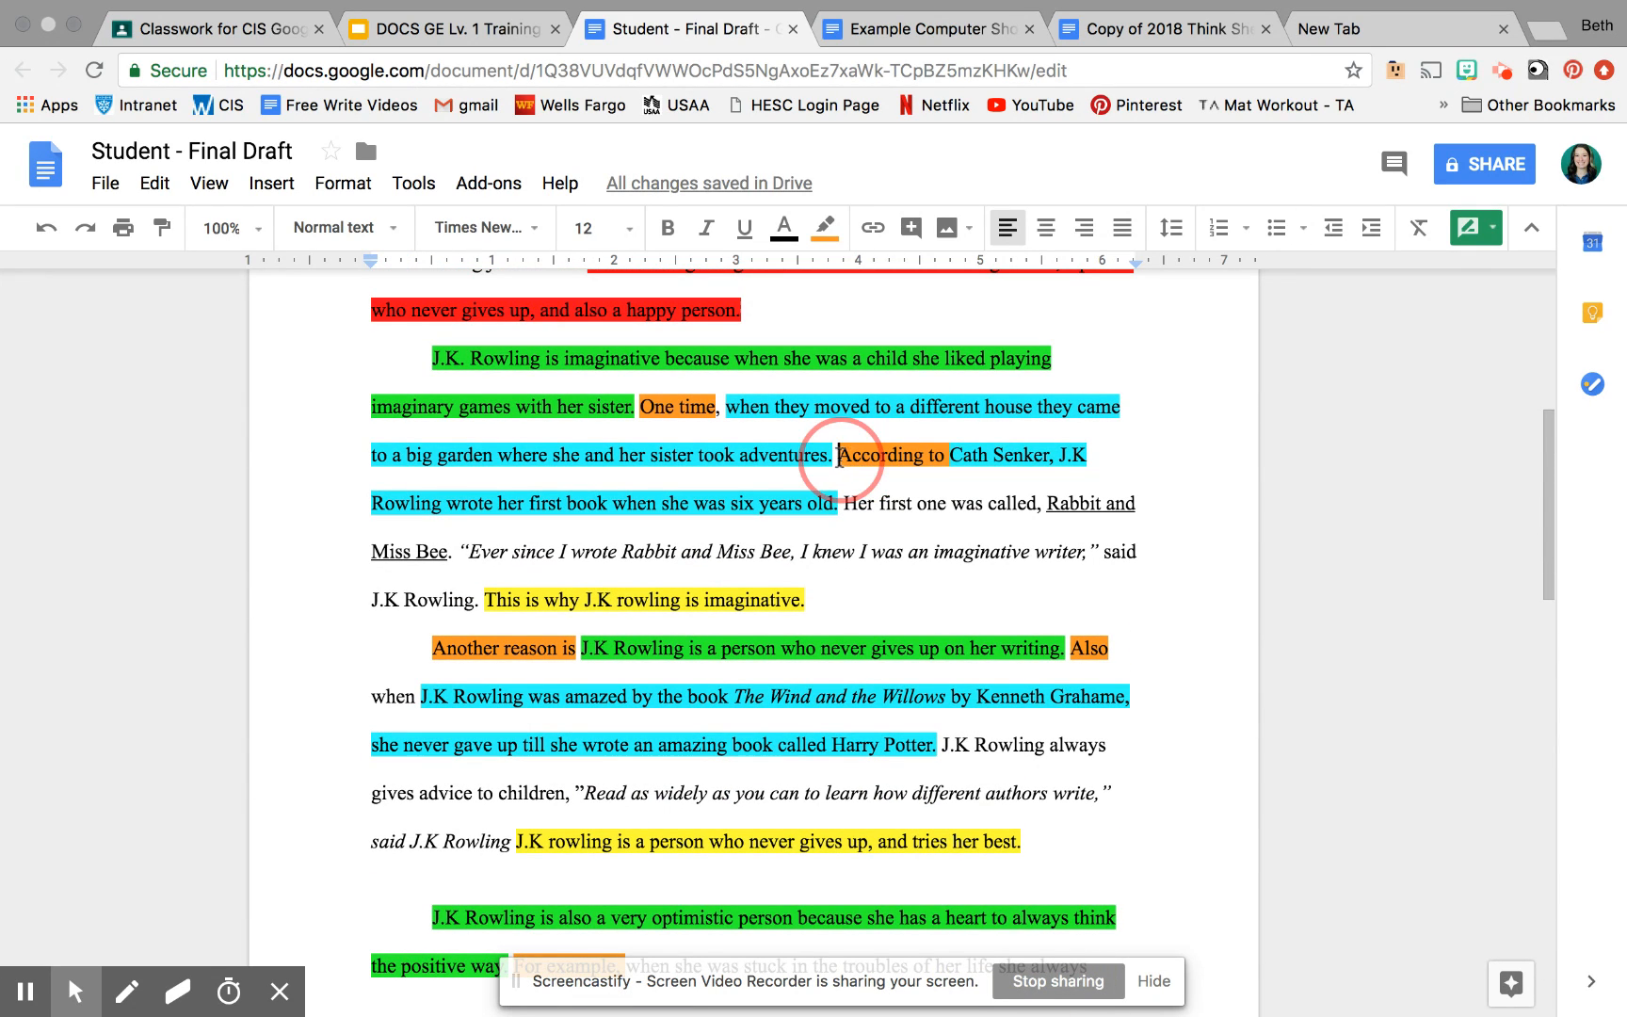
{"action": "left_click_drag", "start_coordinate": [839, 455], "coordinate": [837, 503]}
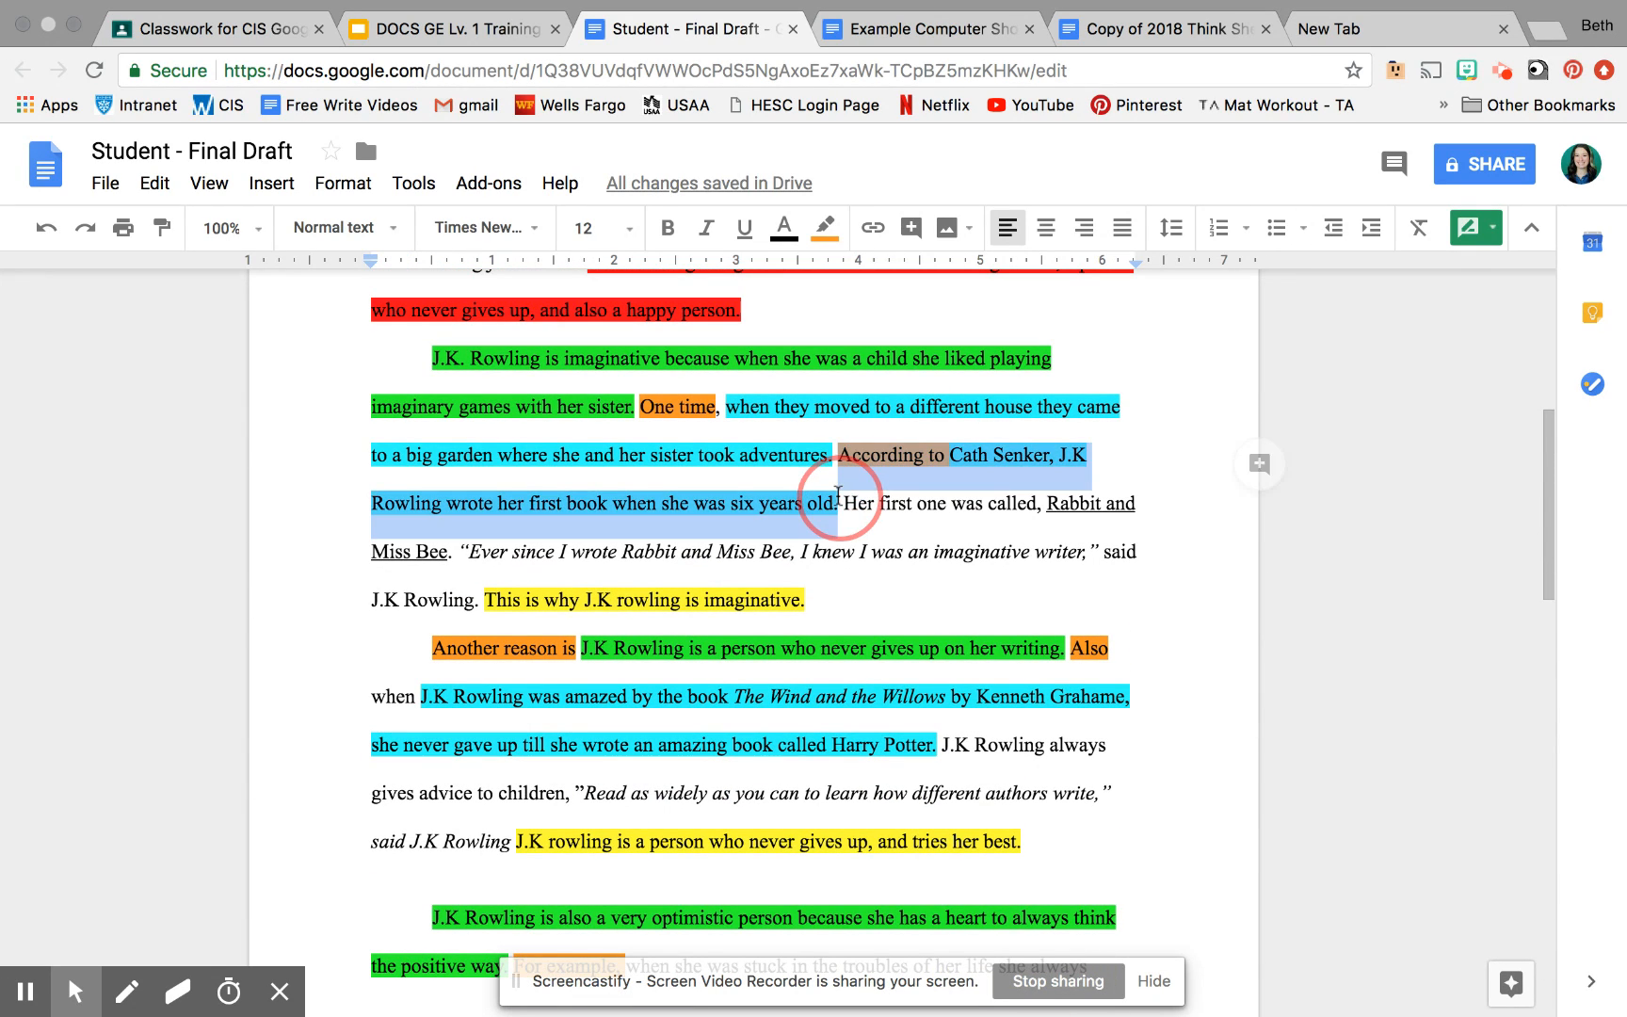
{"action": "left_click", "coordinate": [273, 183]}
{"action": "left_click", "coordinate": [348, 294]}
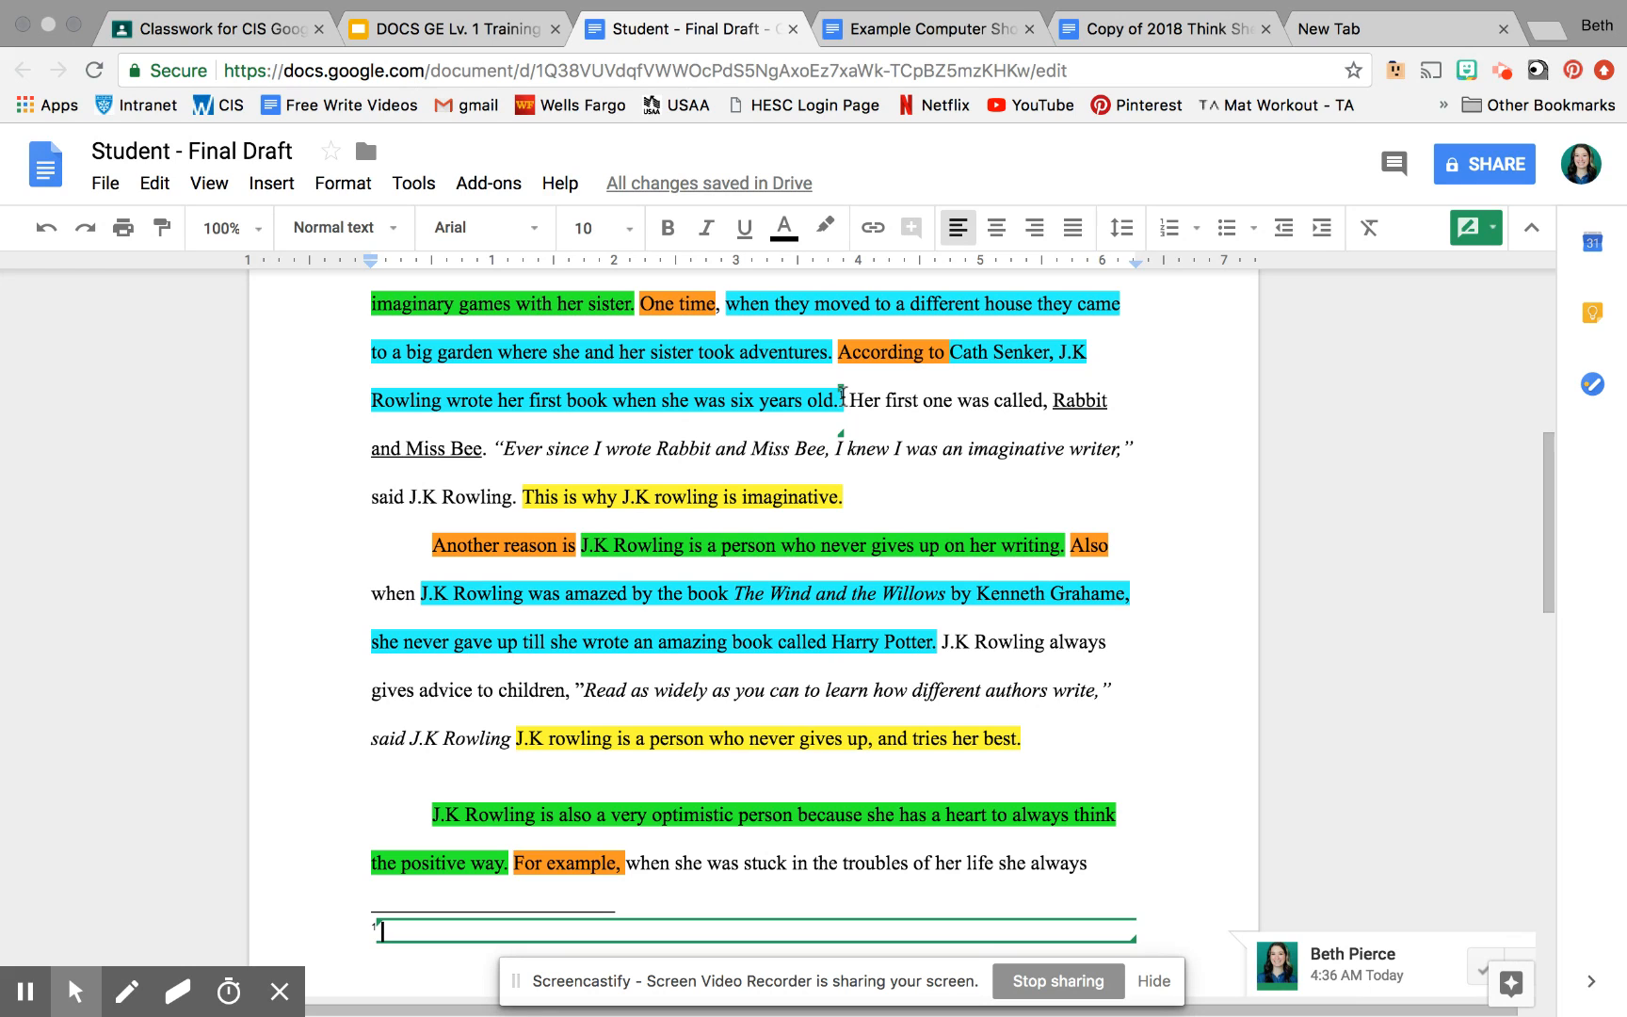
Step: Copy the first source in the Work Cited list into the new footnote on page 1
{"action": "scroll", "coordinate": [969, 691], "scroll_direction": "down", "scroll_amount": 10}
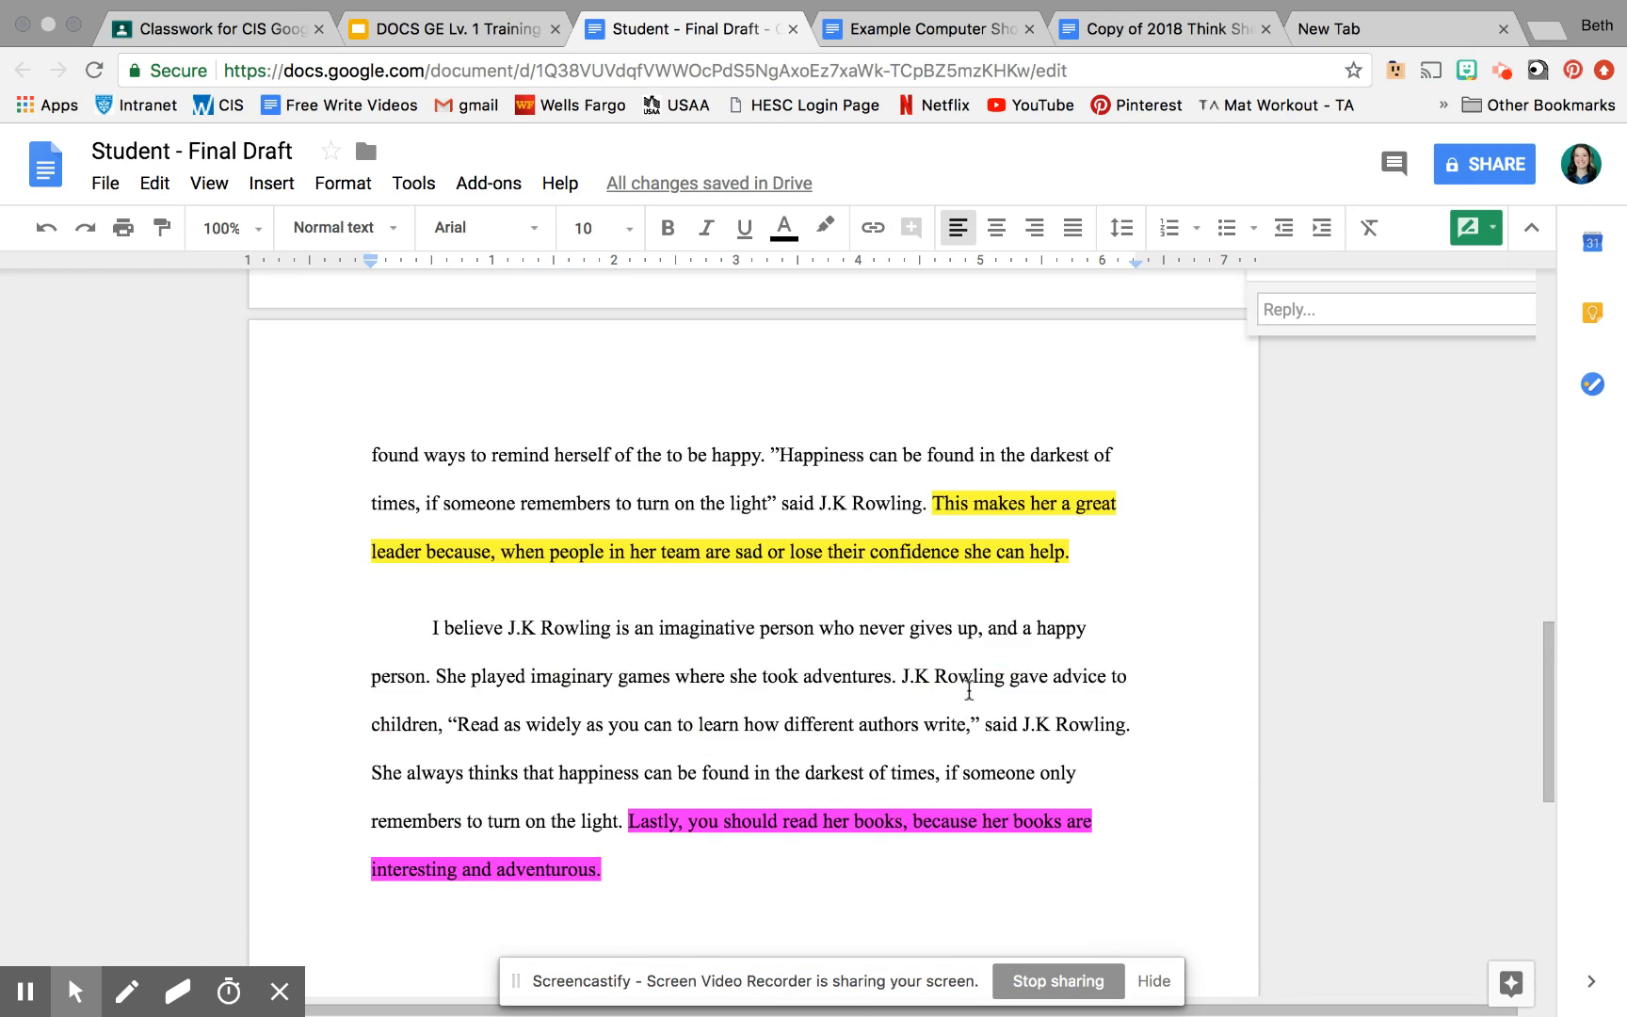
{"action": "scroll", "coordinate": [969, 691], "scroll_direction": "down", "scroll_amount": 2}
{"action": "left_click_drag", "start_coordinate": [431, 713], "coordinate": [863, 713]}
{"action": "key", "text": "ctrl+c"}
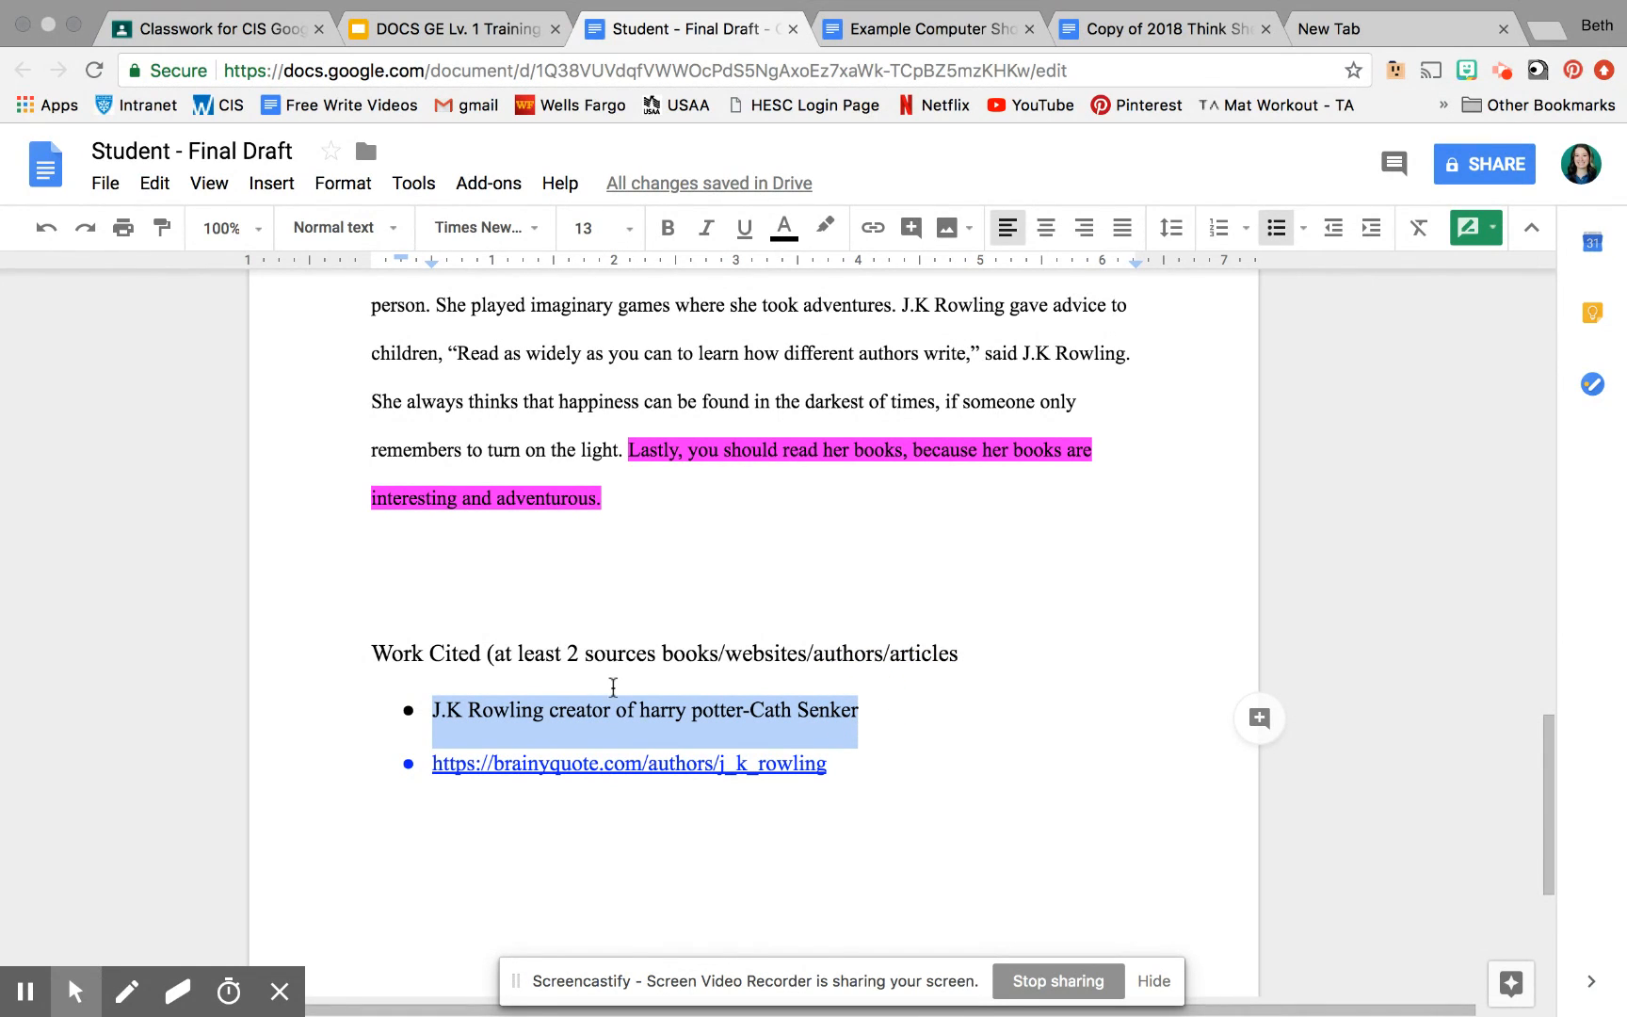
{"action": "scroll", "coordinate": [610, 683], "scroll_direction": "up", "scroll_amount": 6}
{"action": "left_click", "coordinate": [393, 421]}
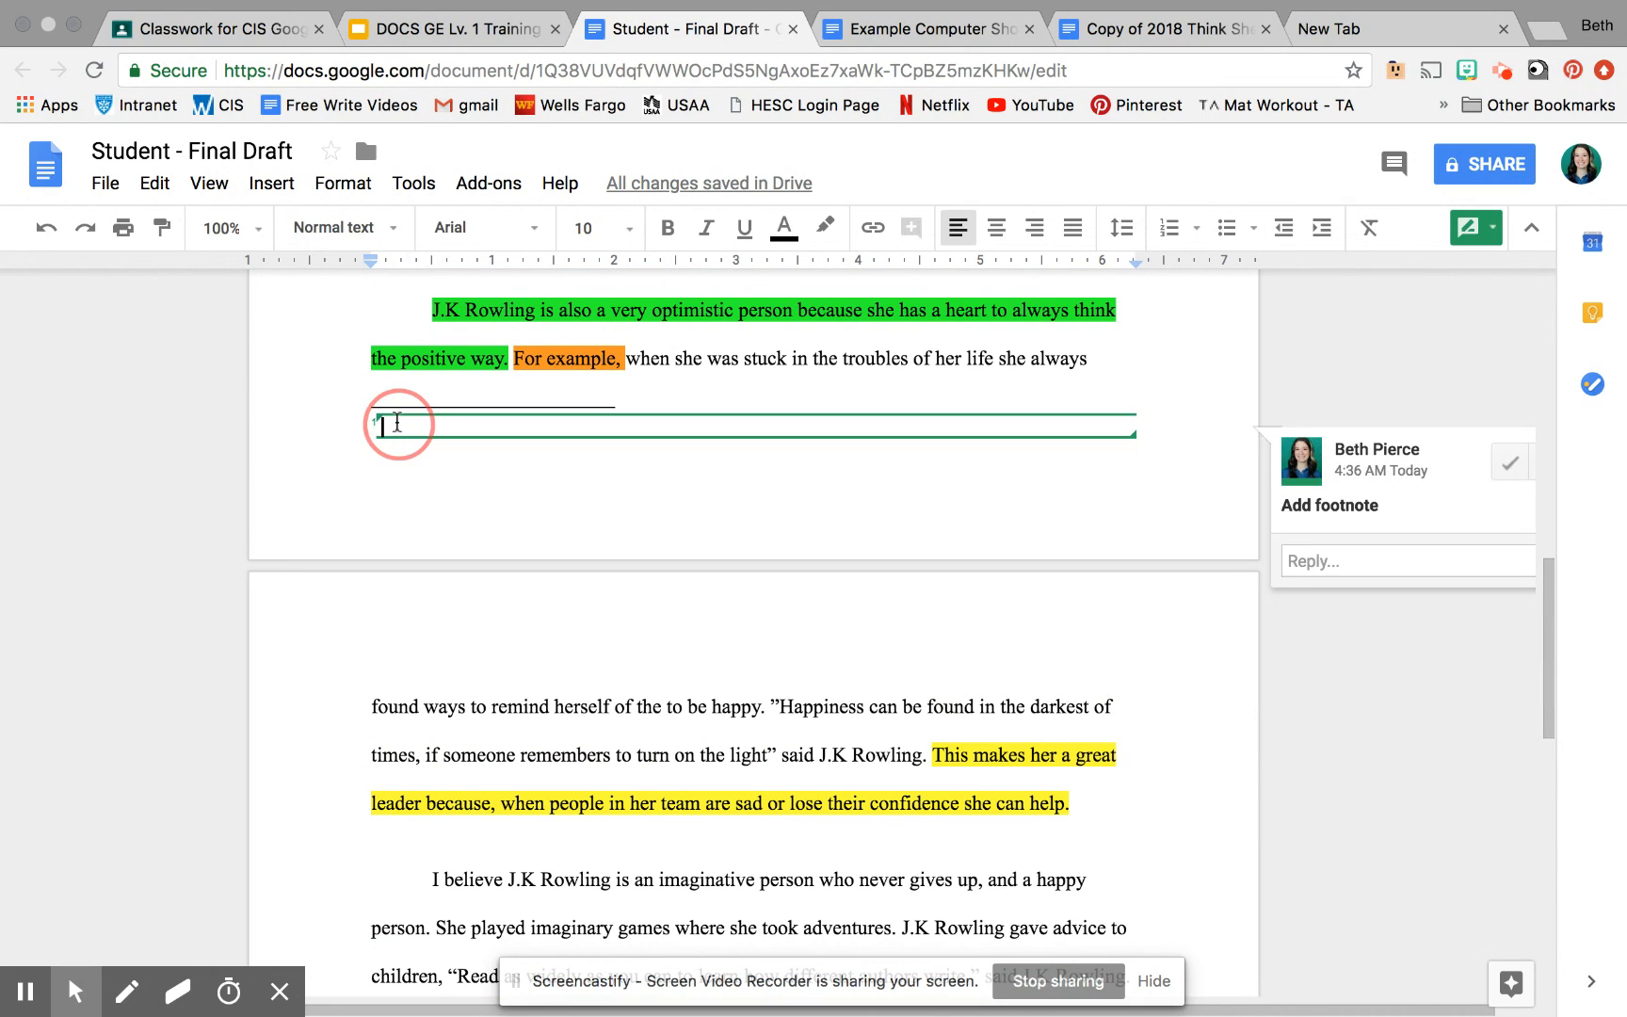
{"action": "key", "text": "ctrl+v"}
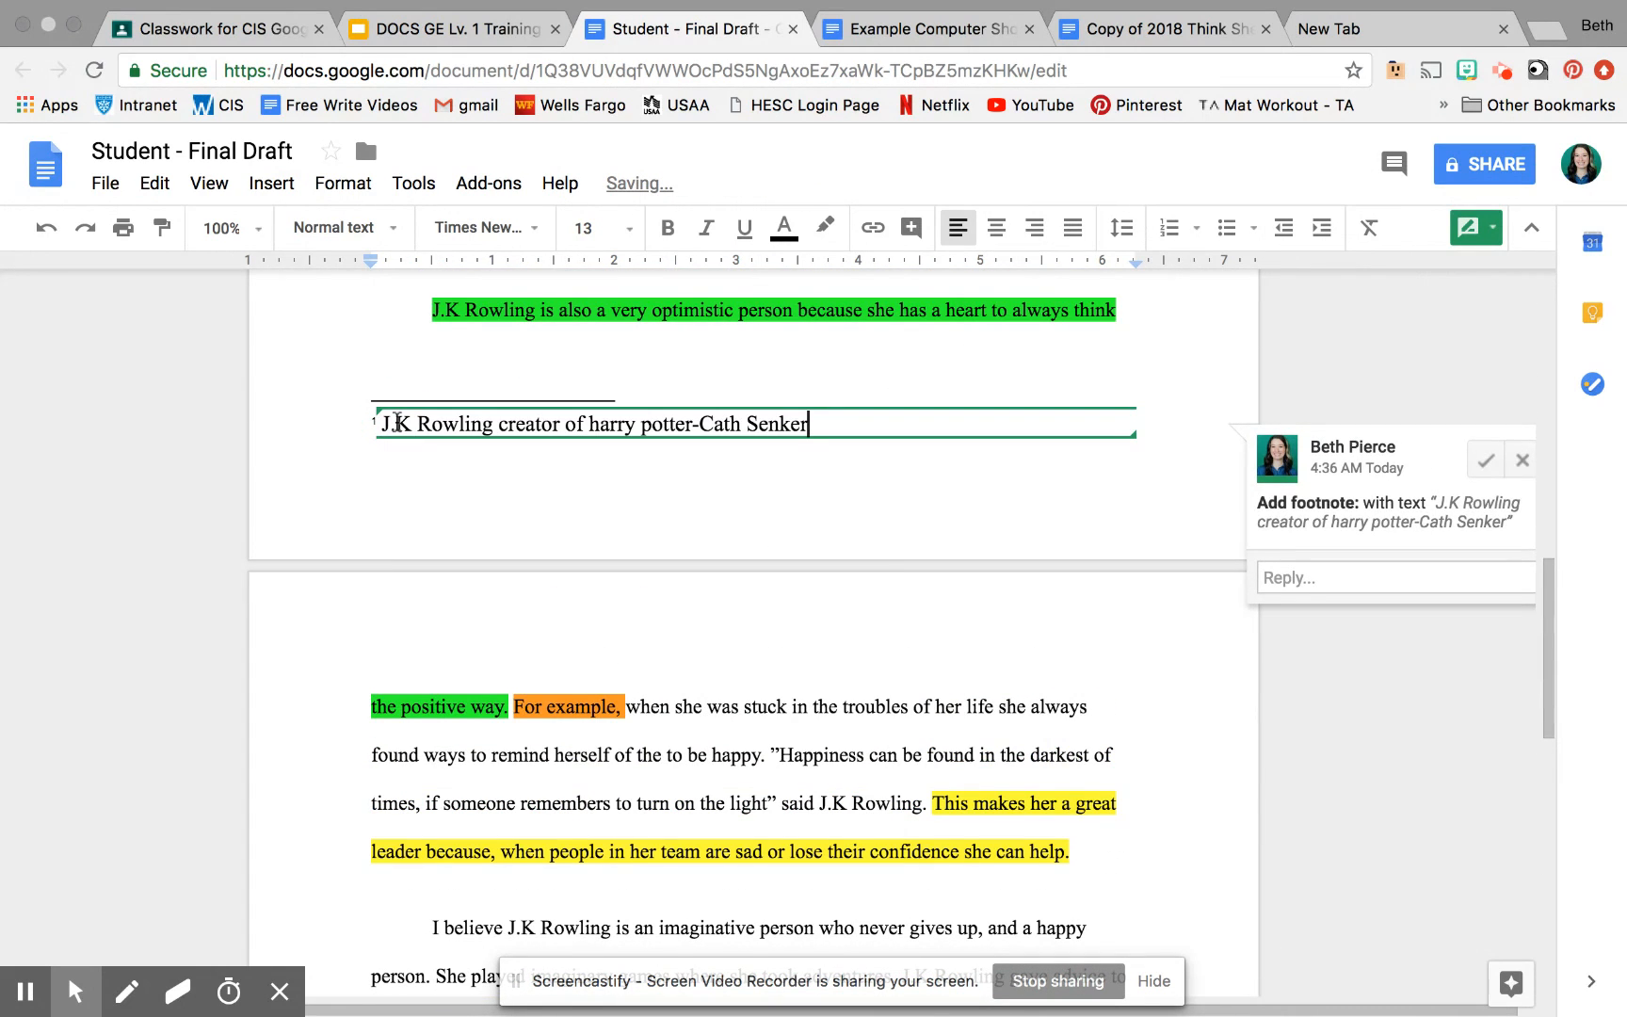
Step: Capitalize both words of "Harry Potter" in the footnote text
{"action": "scroll", "coordinate": [396, 422], "scroll_direction": "down", "scroll_amount": 5}
{"action": "scroll", "coordinate": [397, 422], "scroll_direction": "down", "scroll_amount": 3}
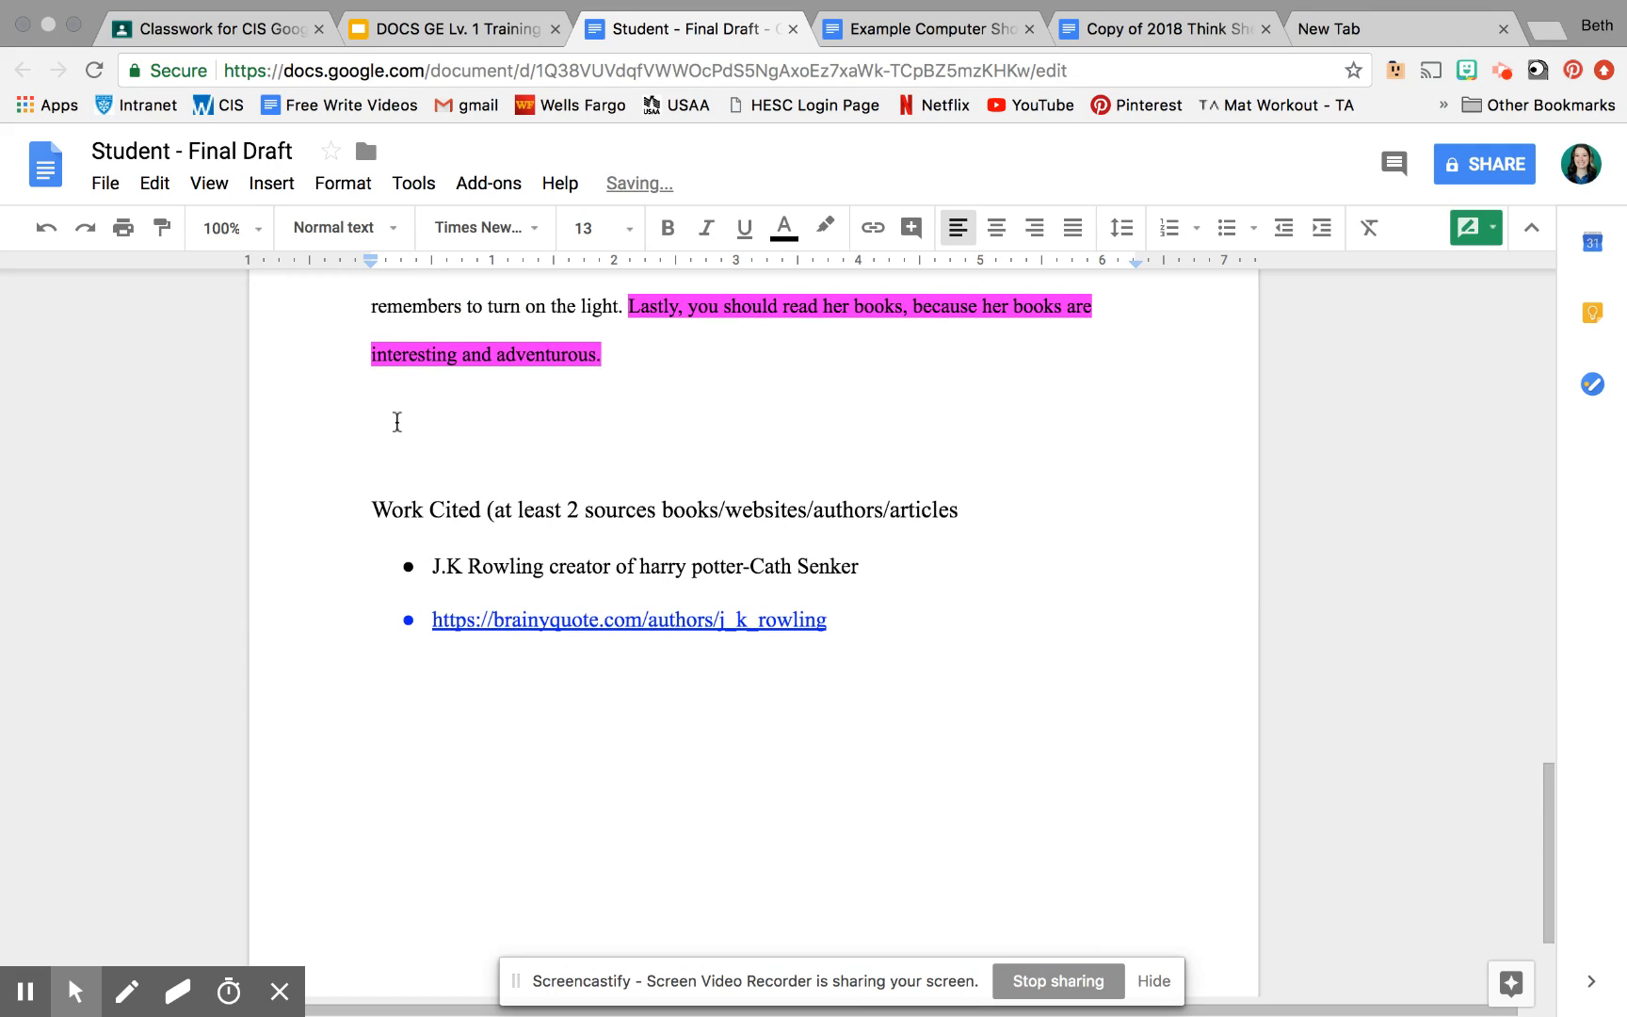
{"action": "scroll", "coordinate": [397, 422], "scroll_direction": "up", "scroll_amount": 10}
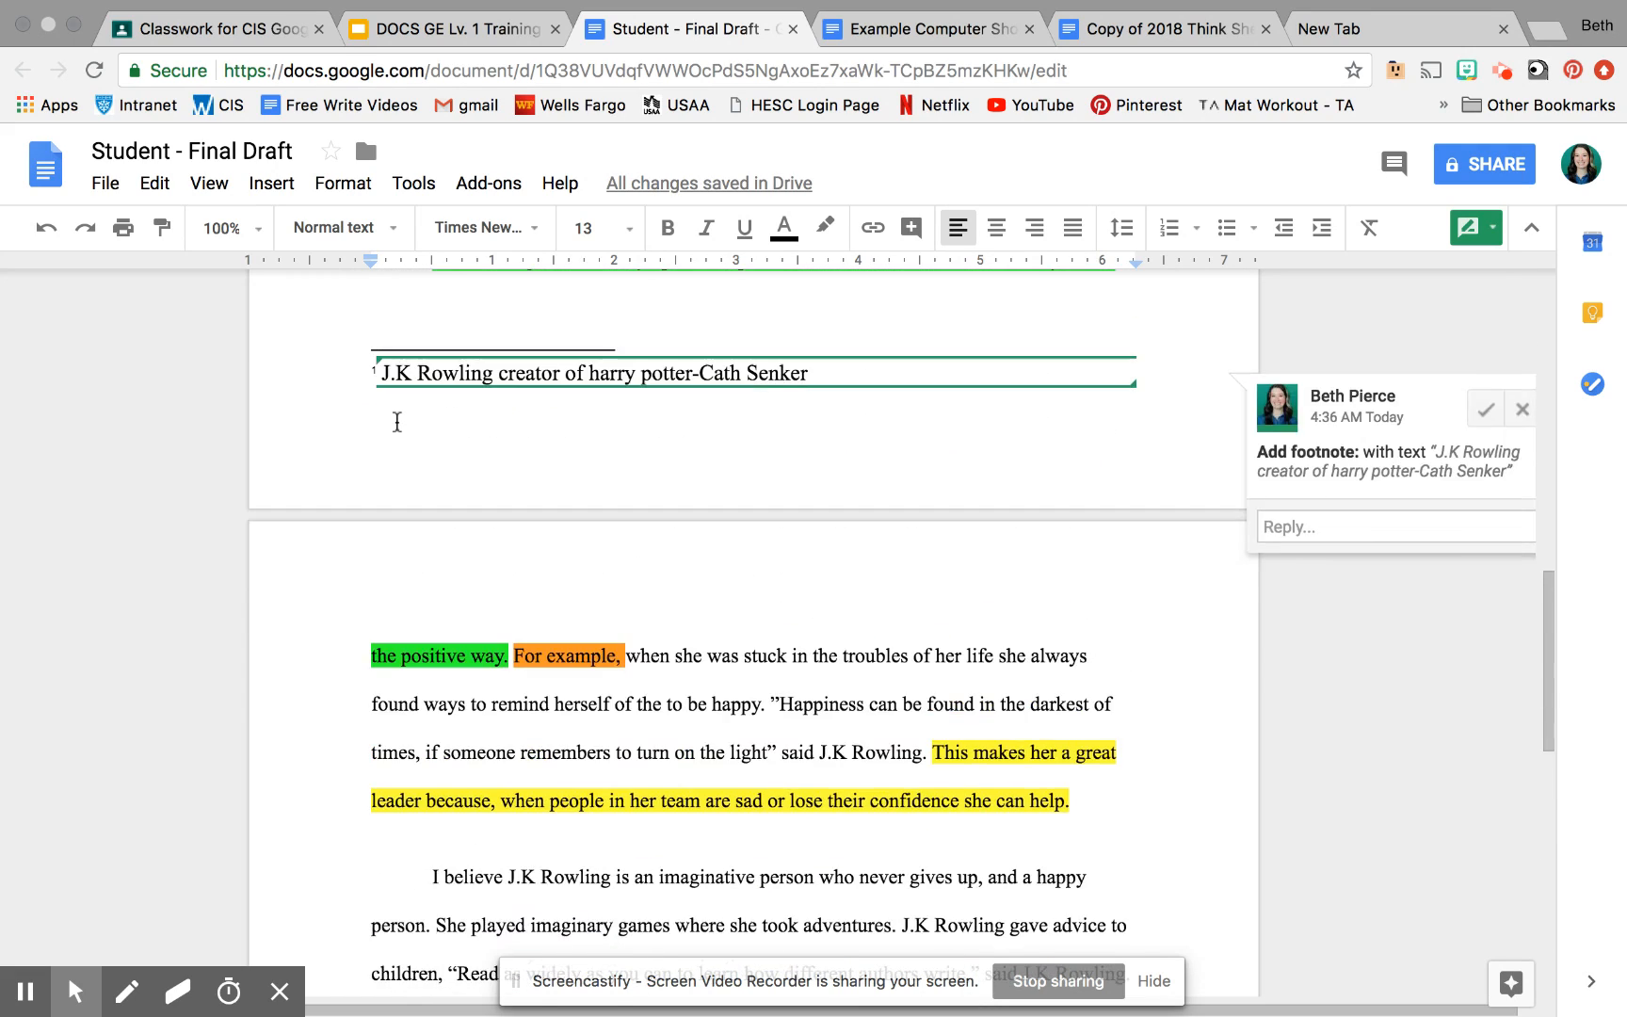
{"action": "scroll", "coordinate": [396, 421], "scroll_direction": "up", "scroll_amount": 5}
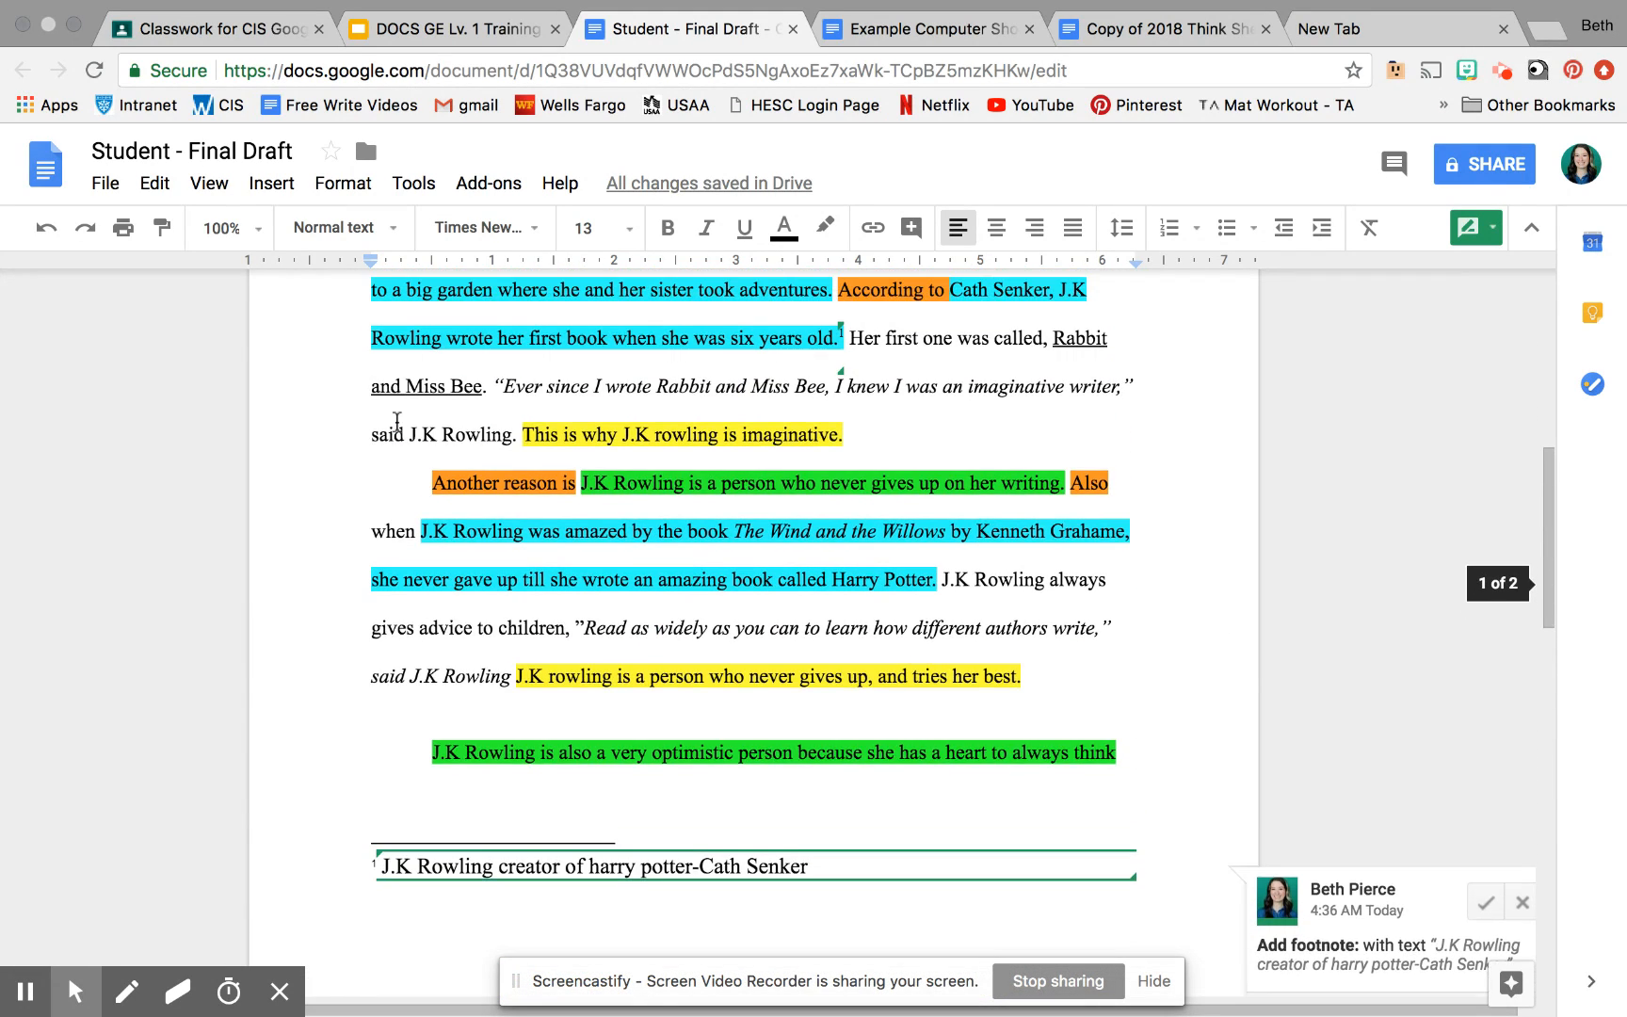
{"action": "scroll", "coordinate": [396, 422], "scroll_direction": "down", "scroll_amount": 2}
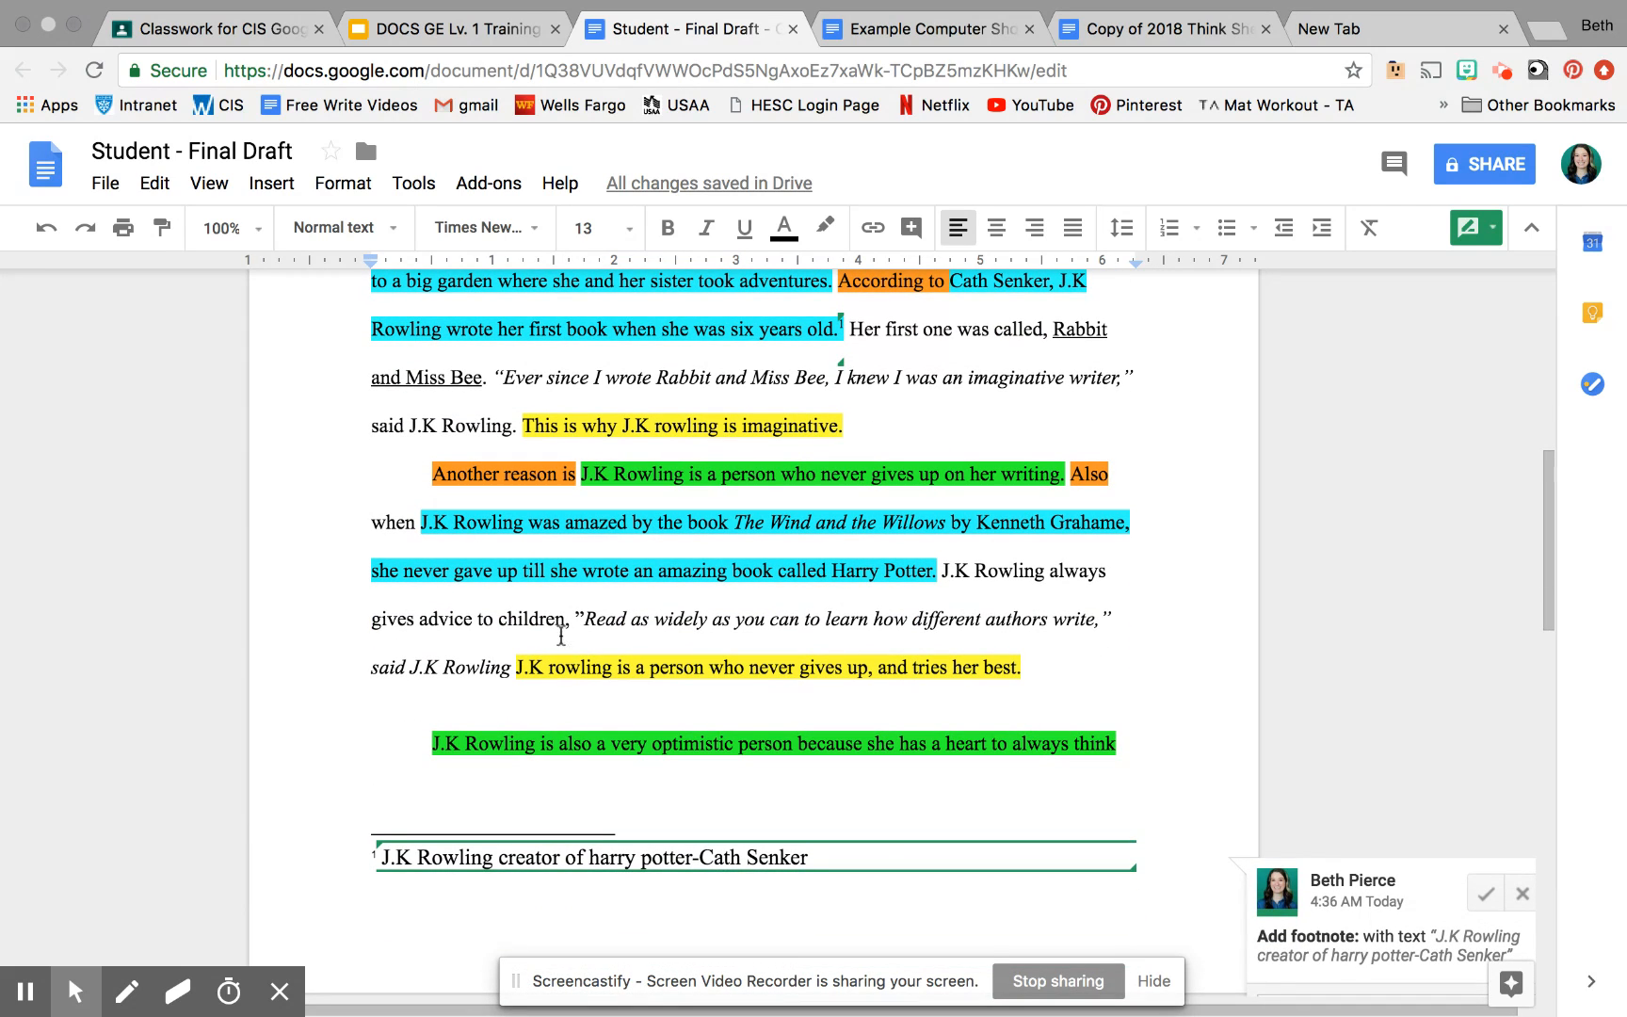
{"action": "left_click", "coordinate": [593, 857]}
{"action": "key", "text": "shift+Right"}
{"action": "type", "text": "H"}
{"action": "left_click", "coordinate": [650, 857]}
{"action": "key", "text": "shift+Right"}
{"action": "type", "text": "P"}
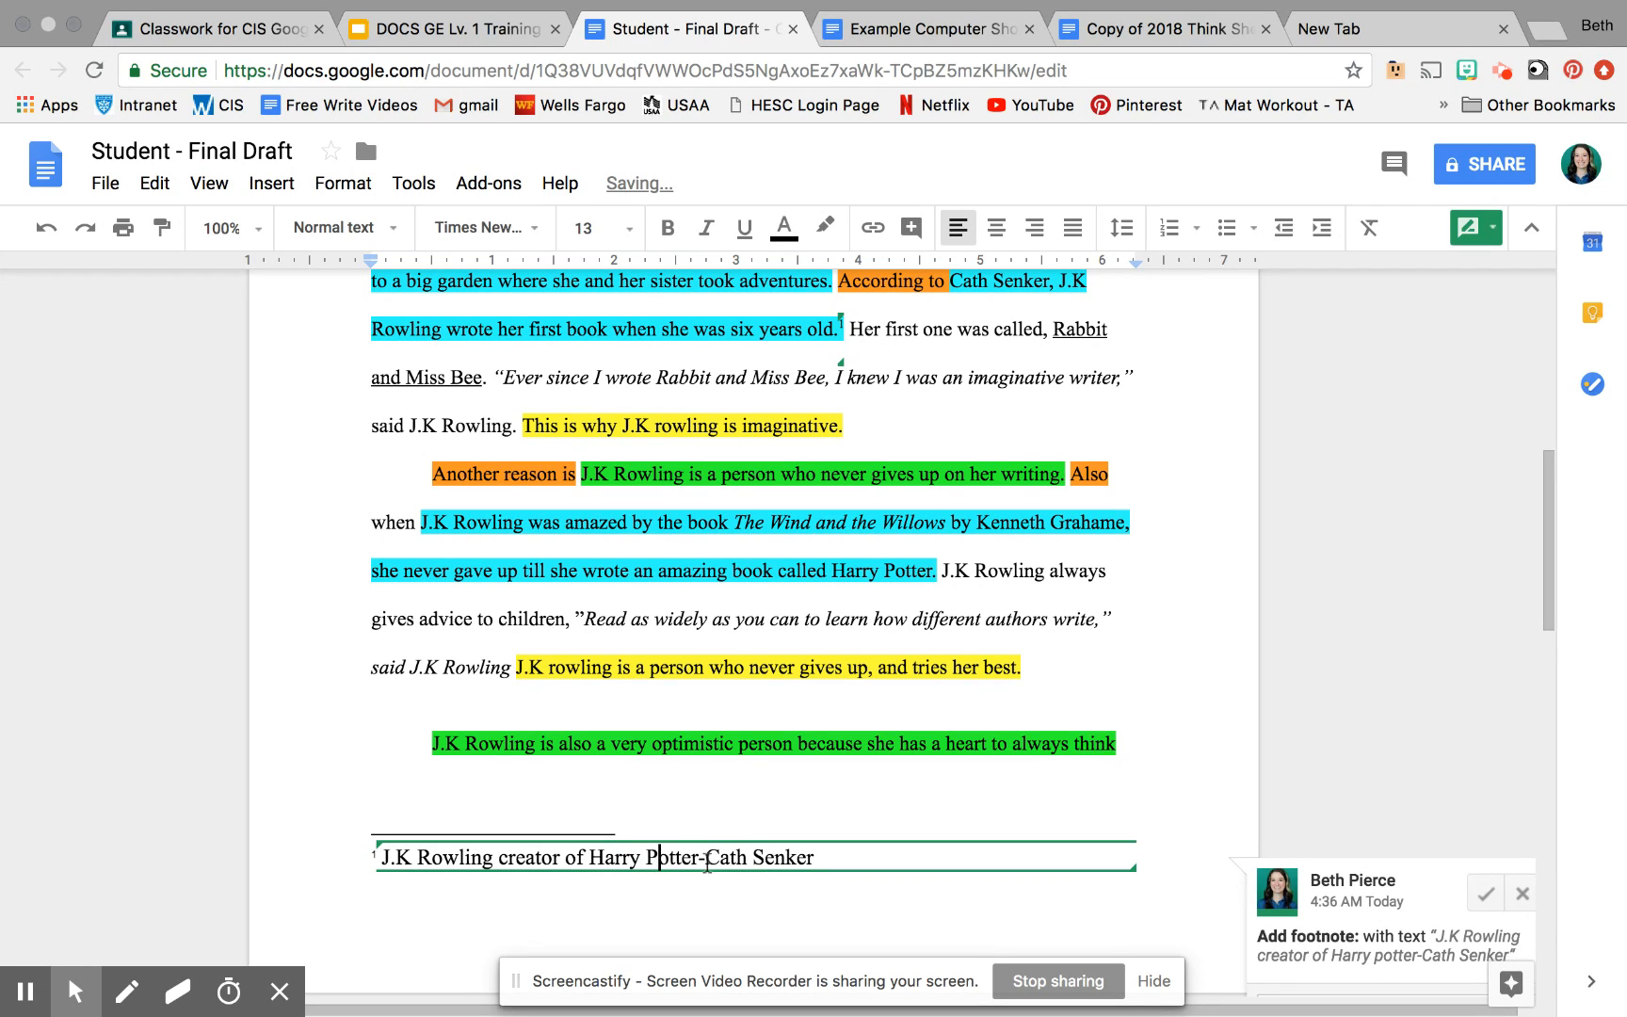
Step: Put a space on each side of the hyphen before the author's name in the footnote
{"action": "left_click", "coordinate": [701, 857]}
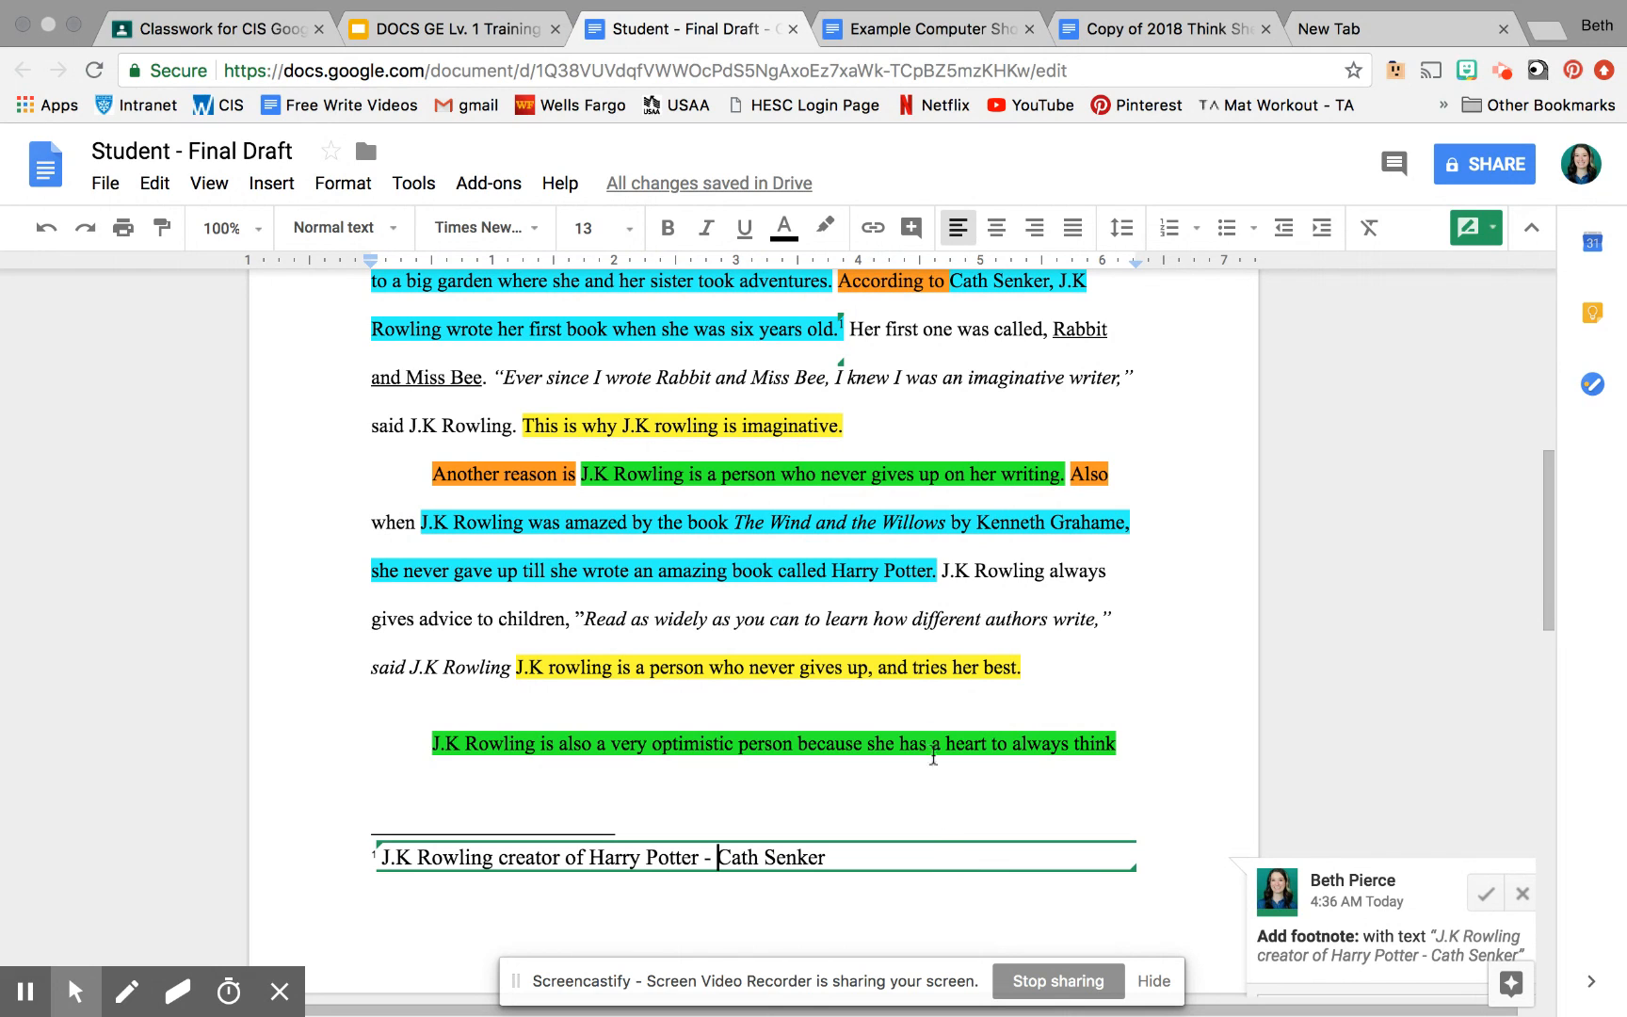
Step: Suggest capitalizing "Great" and "Leader" in the essay title on page 1
{"action": "scroll", "coordinate": [932, 744], "scroll_direction": "up", "scroll_amount": 5}
{"action": "scroll", "coordinate": [932, 739], "scroll_direction": "up", "scroll_amount": 3}
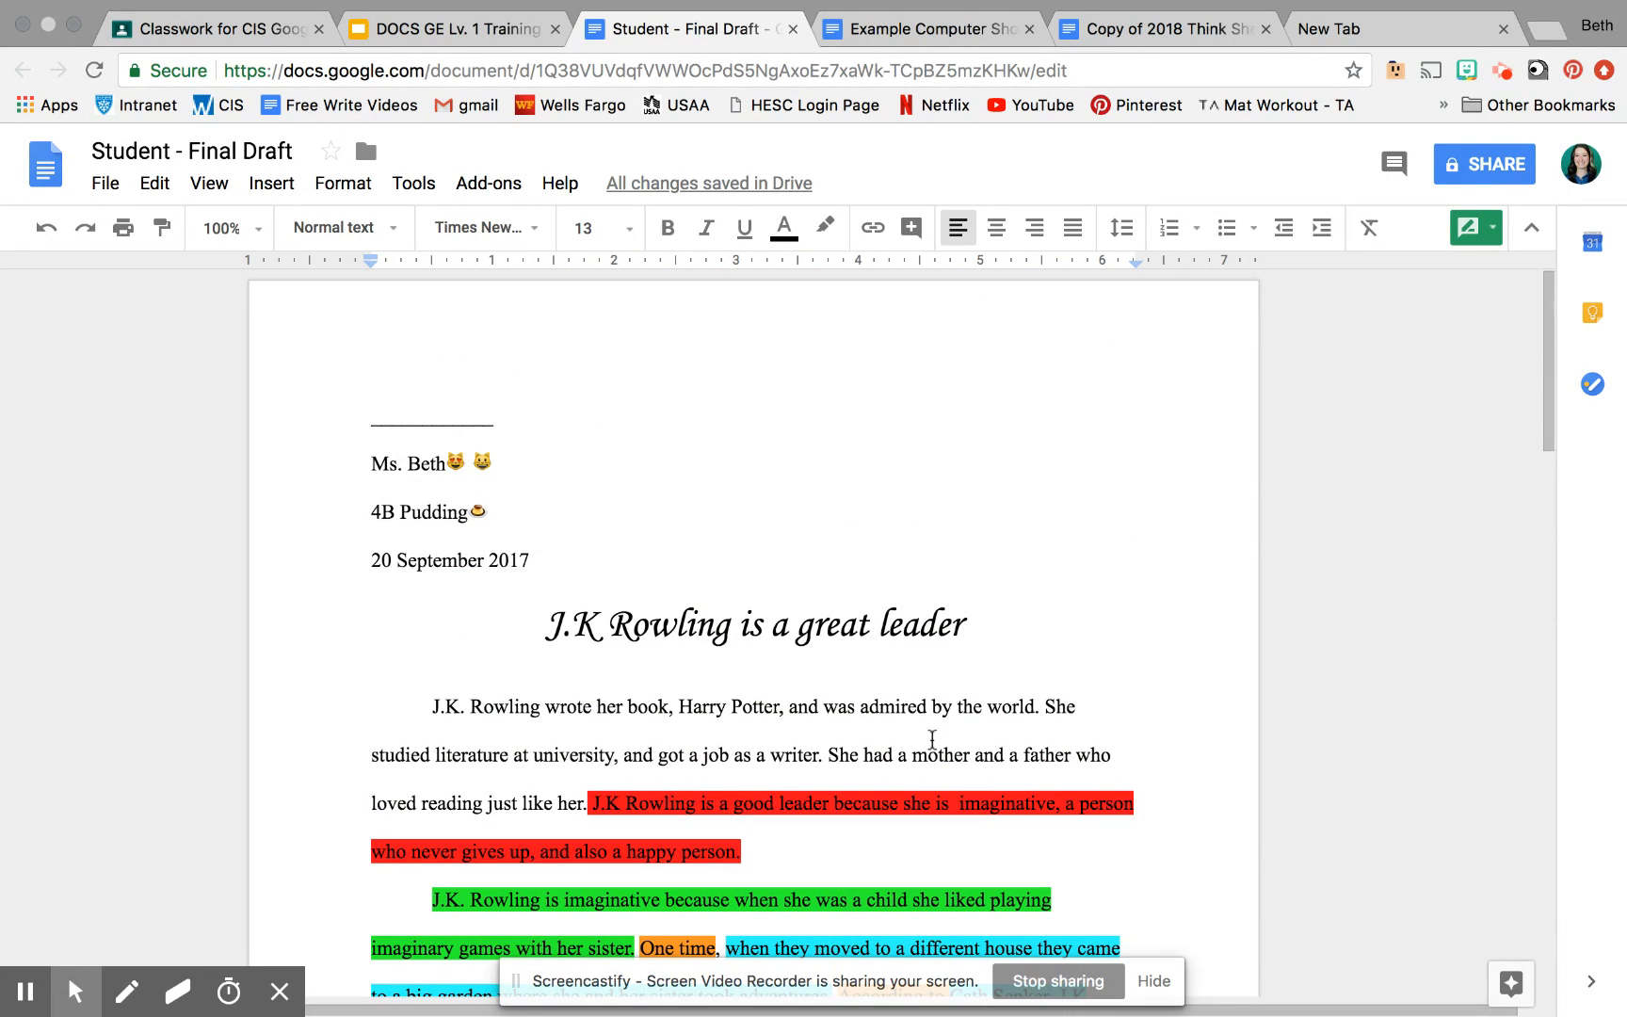
{"action": "left_click", "coordinate": [812, 623]}
{"action": "key", "text": "BackSpace"}
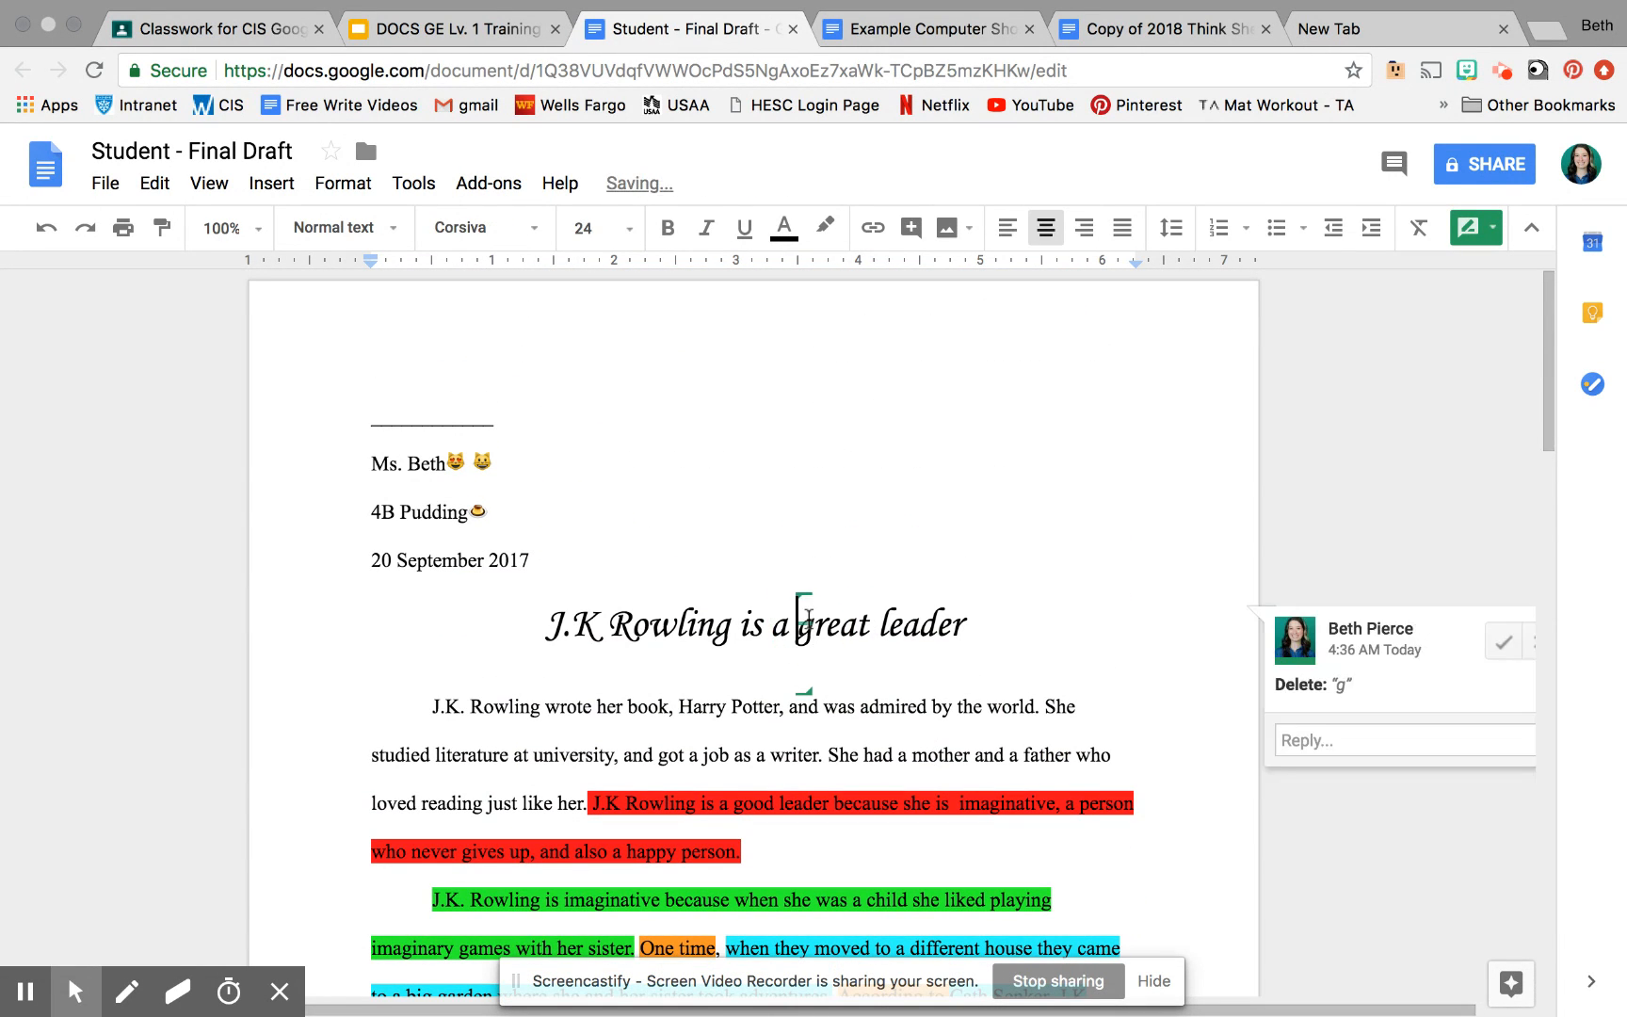
{"action": "type", "text": "G"}
{"action": "left_click", "coordinate": [901, 620]}
{"action": "key", "text": "Delete"}
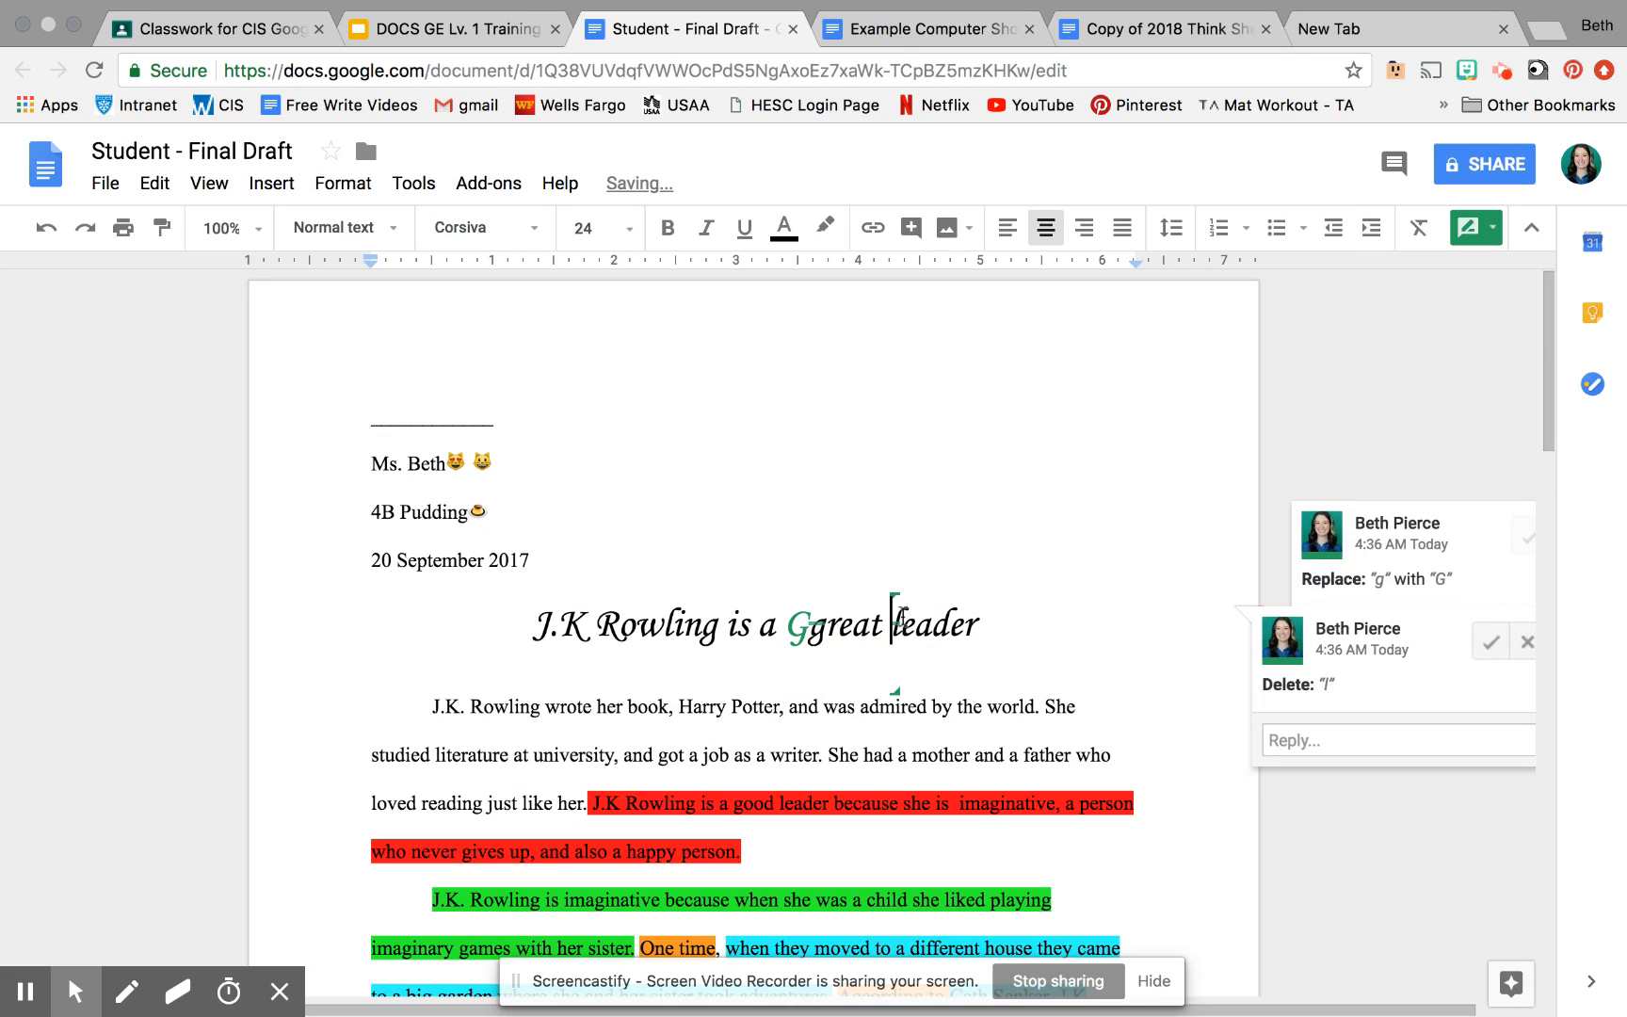
{"action": "type", "text": "L"}
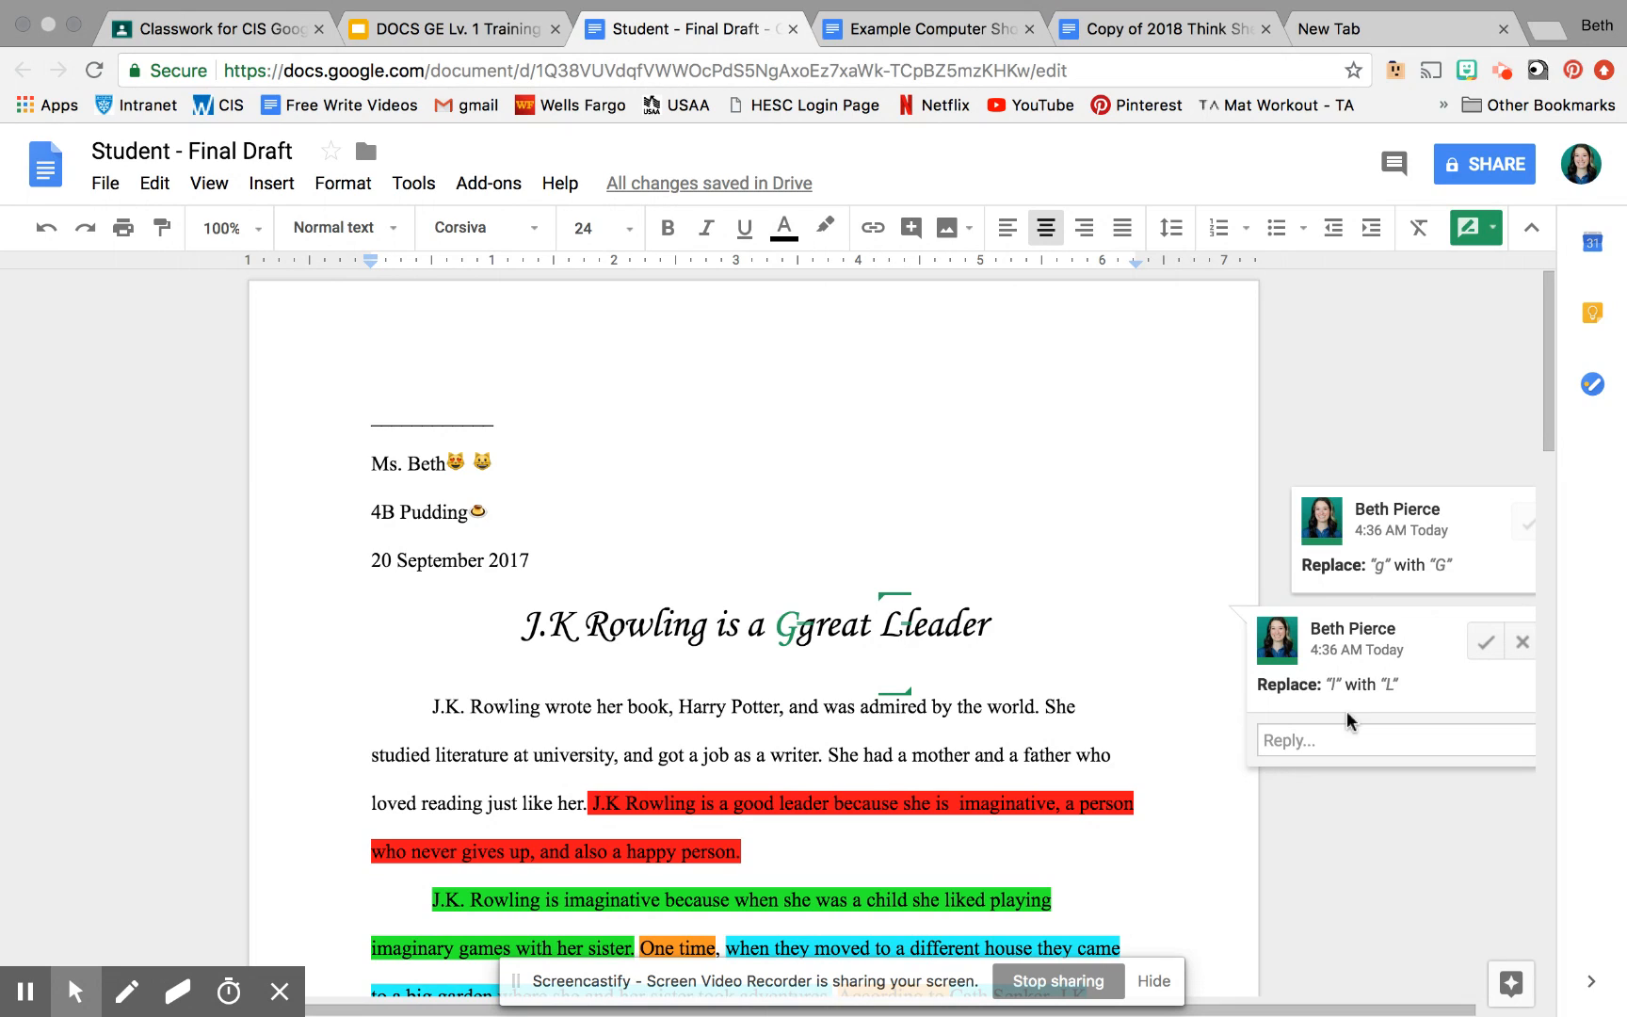
Step: Start a comment on the whole essay title with the text "Great title."
{"action": "left_click_drag", "start_coordinate": [525, 614], "coordinate": [984, 608]}
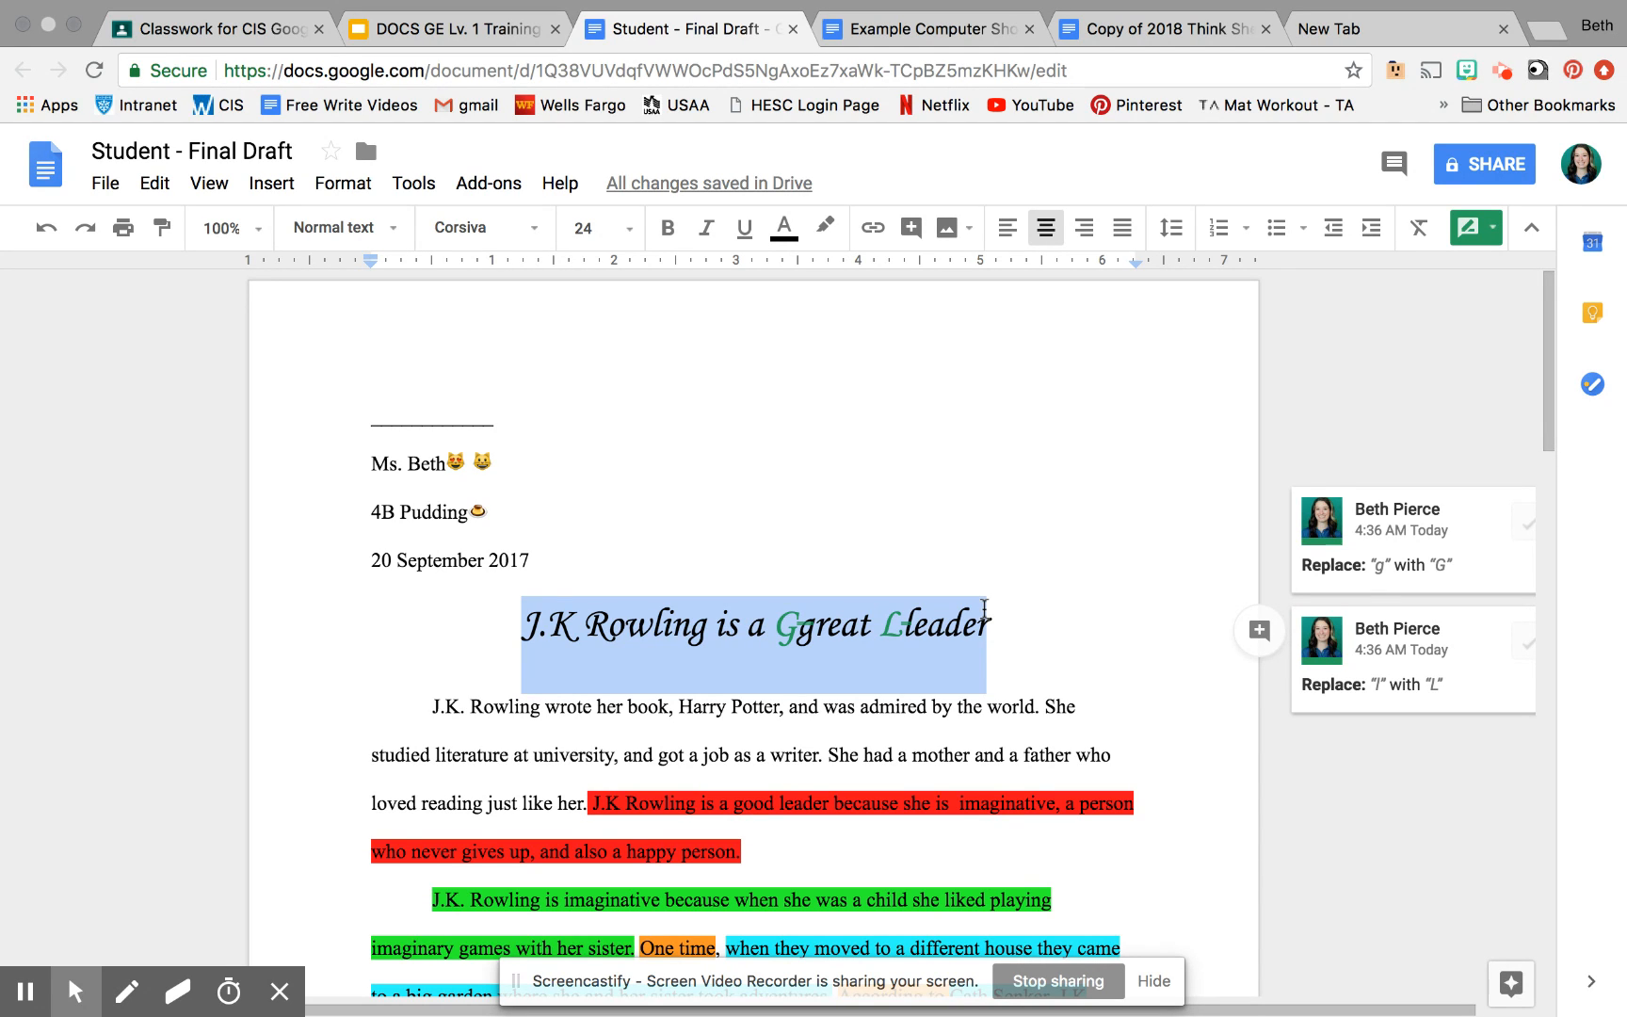
{"action": "scroll", "coordinate": [985, 608], "scroll_direction": "down", "scroll_amount": 2}
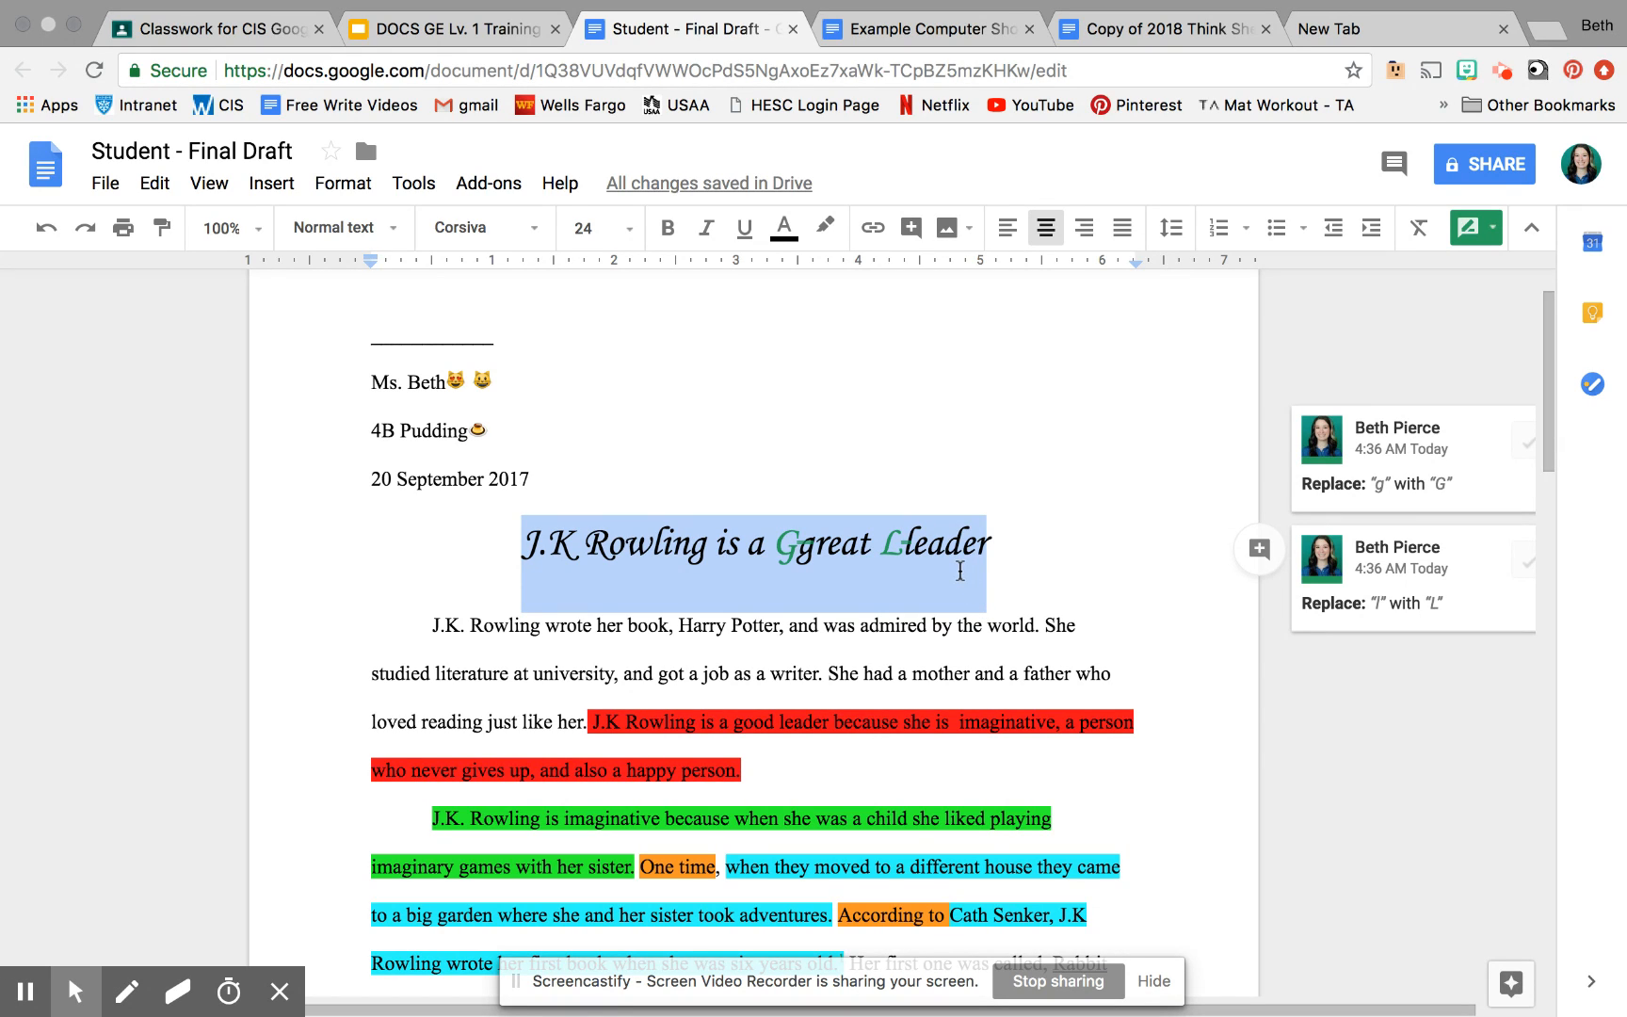
{"action": "left_click", "coordinate": [1013, 545]}
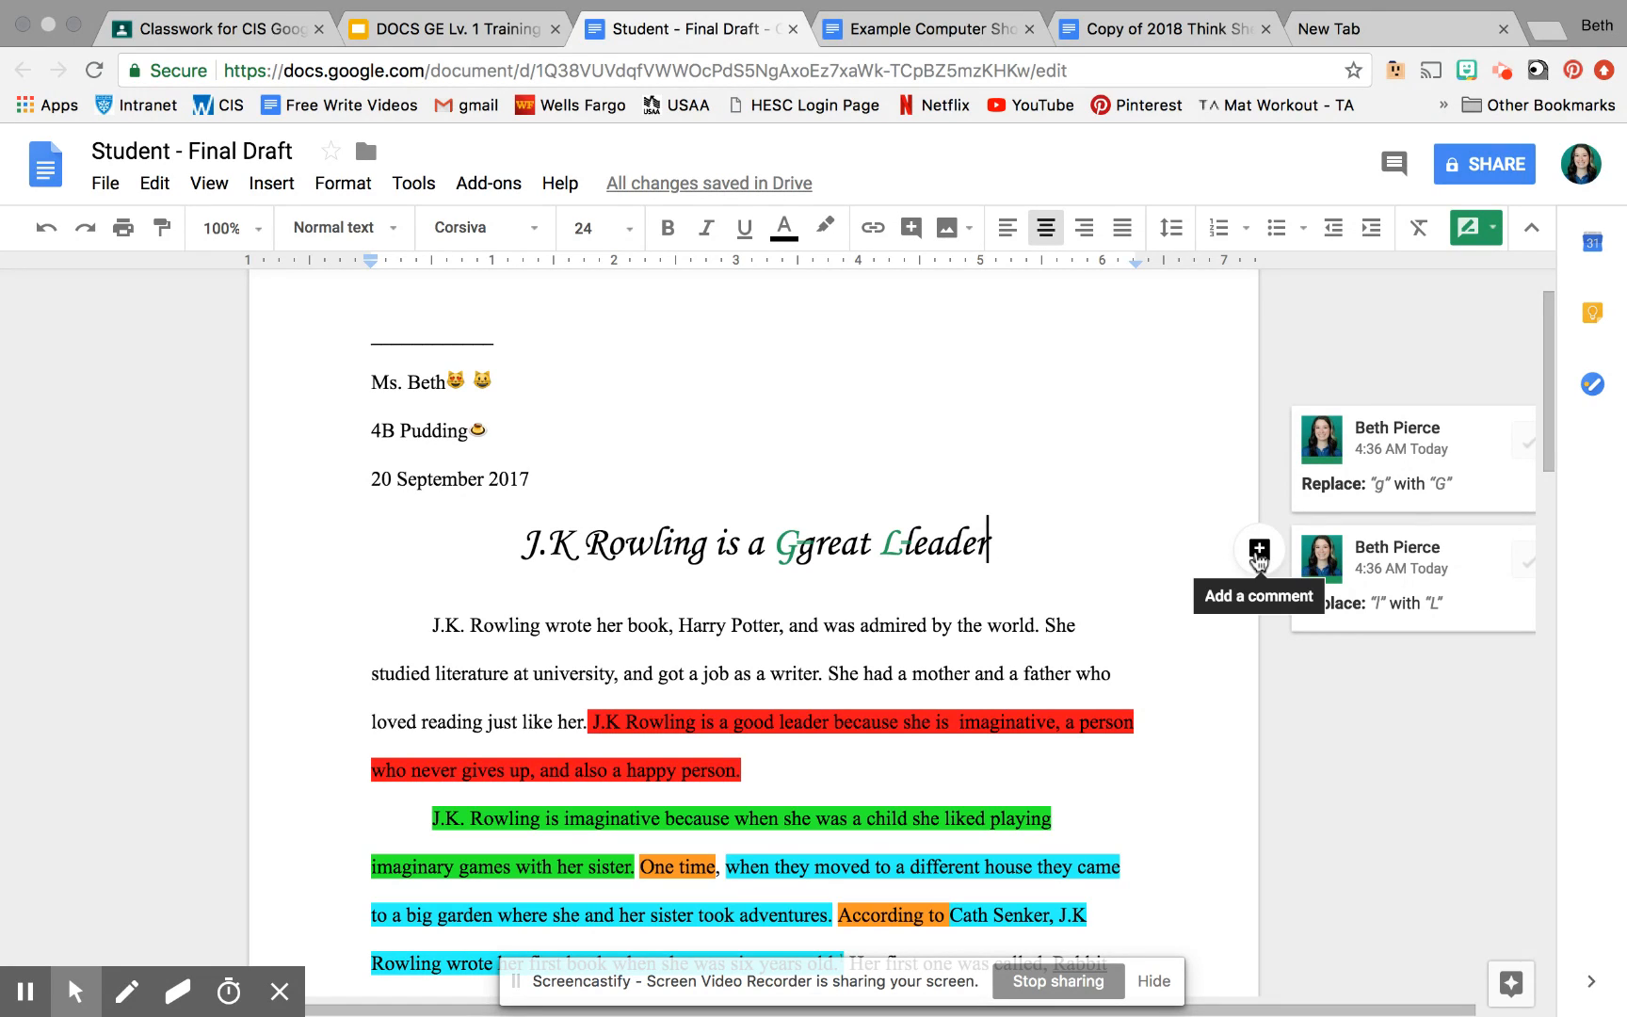
{"action": "left_click", "coordinate": [1259, 556]}
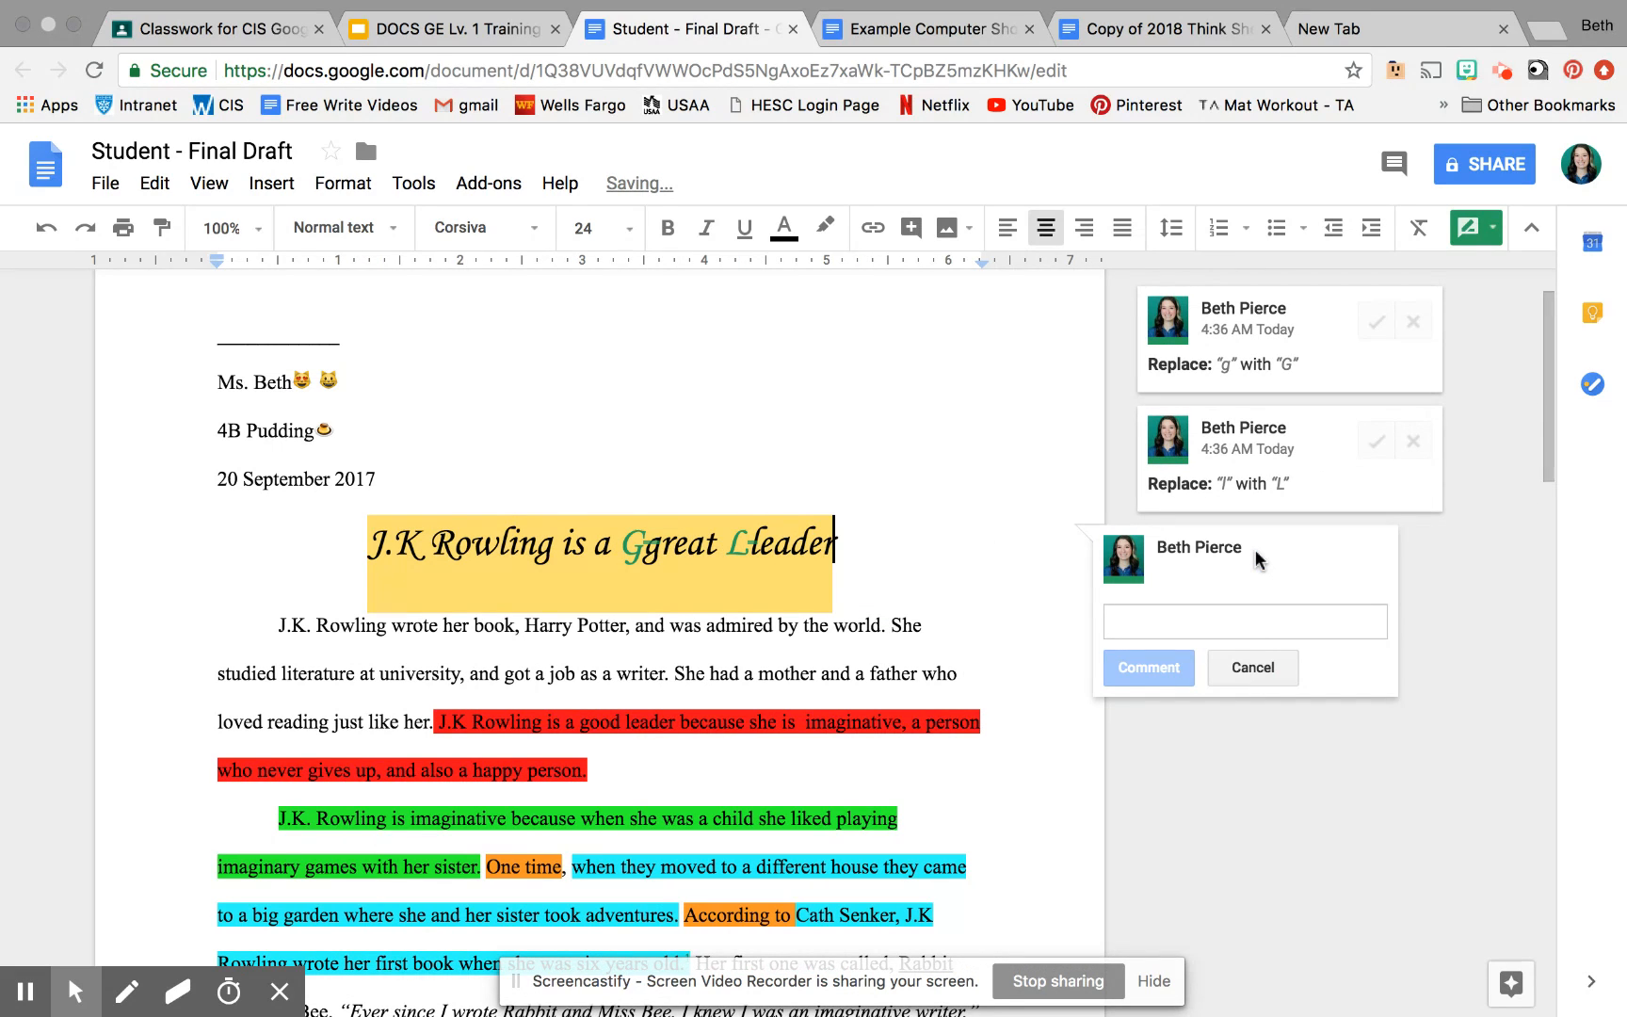
{"action": "type", "text": "Great title"}
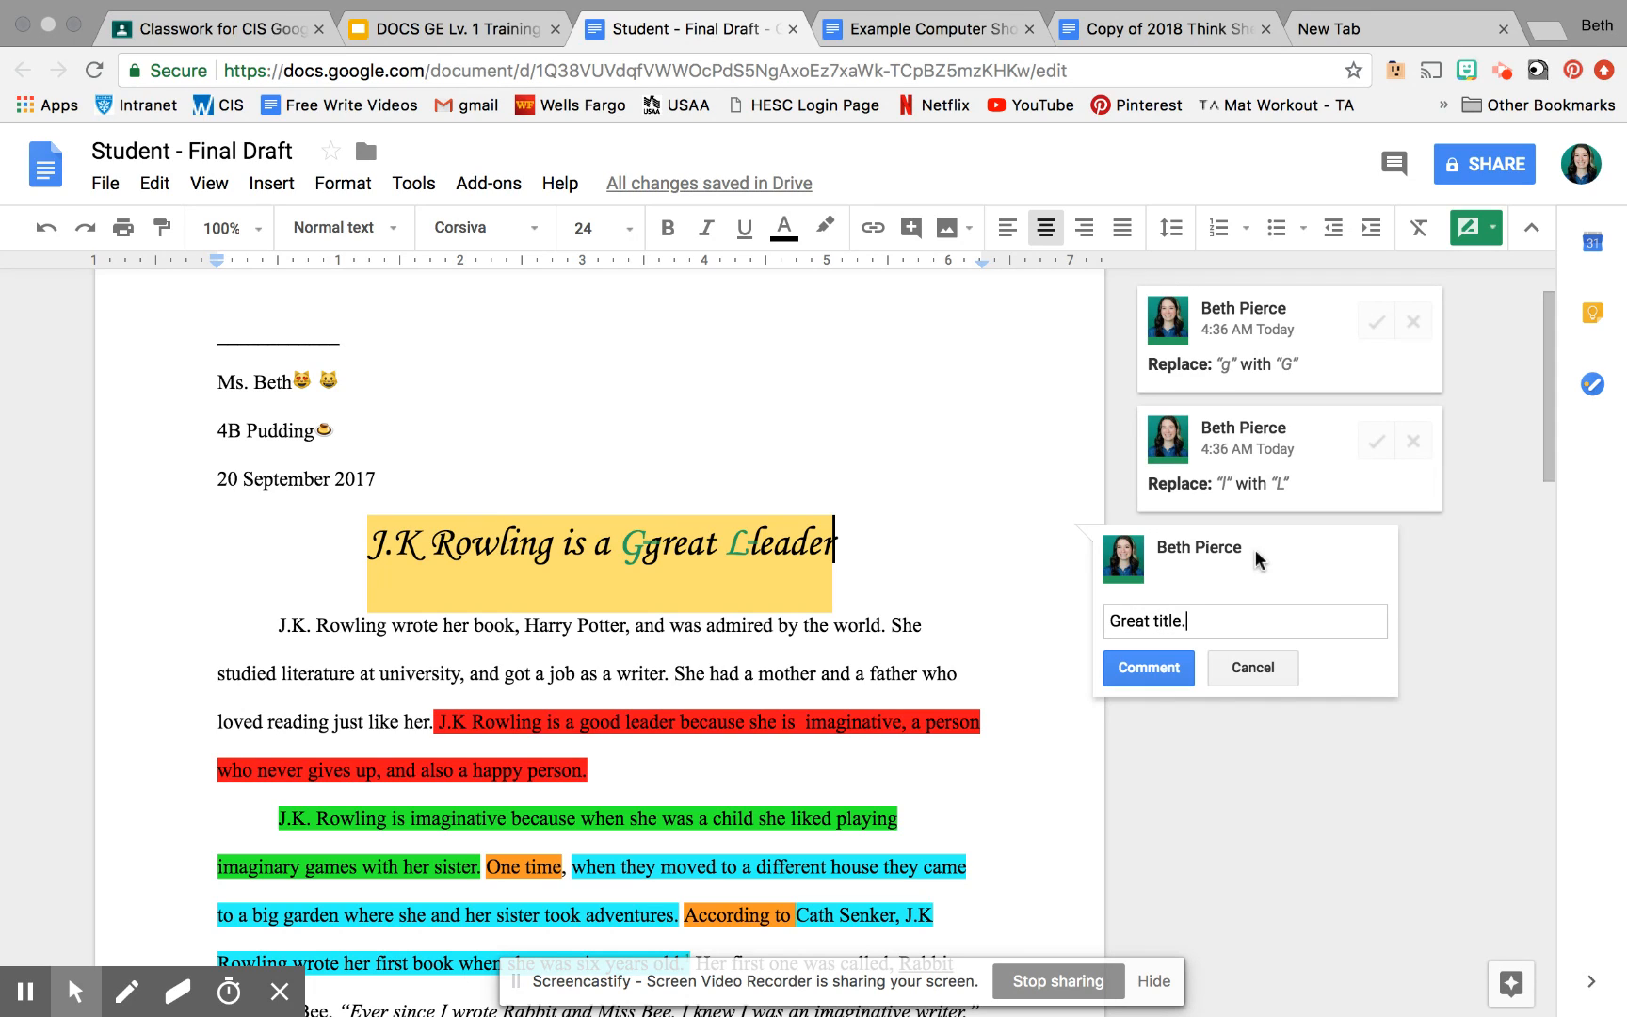
{"action": "type", "text": "."}
Step: Mention a person by their .org e-mail address at the end of the title comment using a + mention
{"action": "type", "text": "+"}
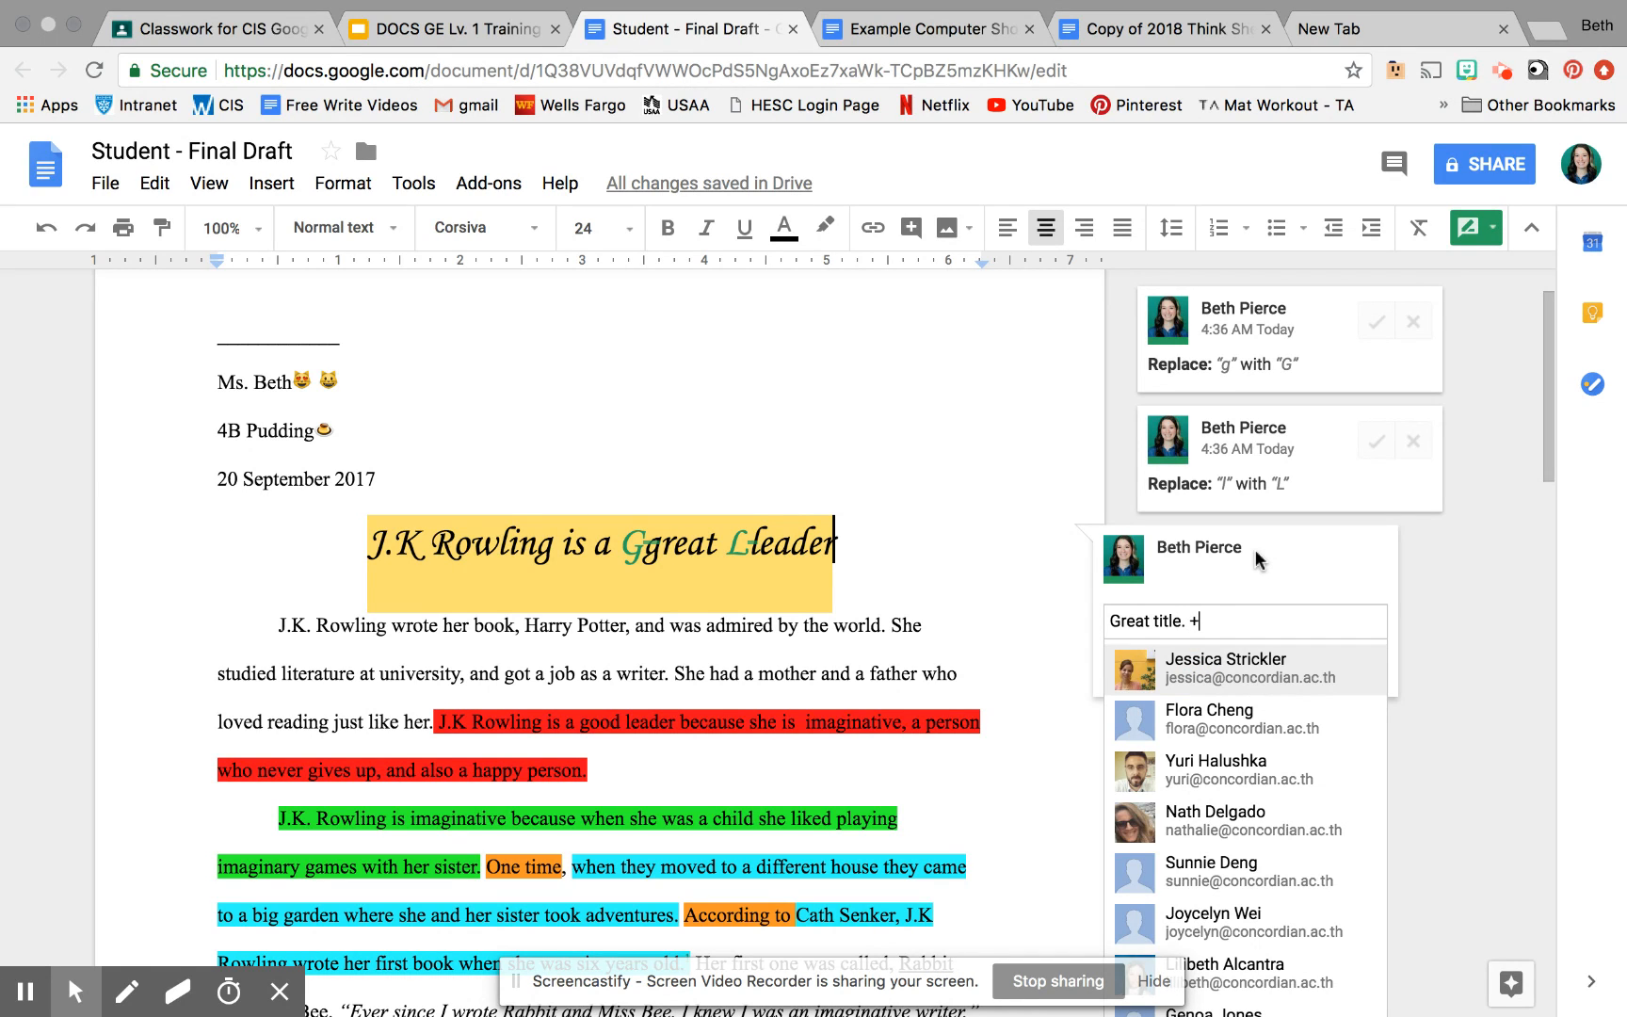
{"action": "type", "text": "beth"}
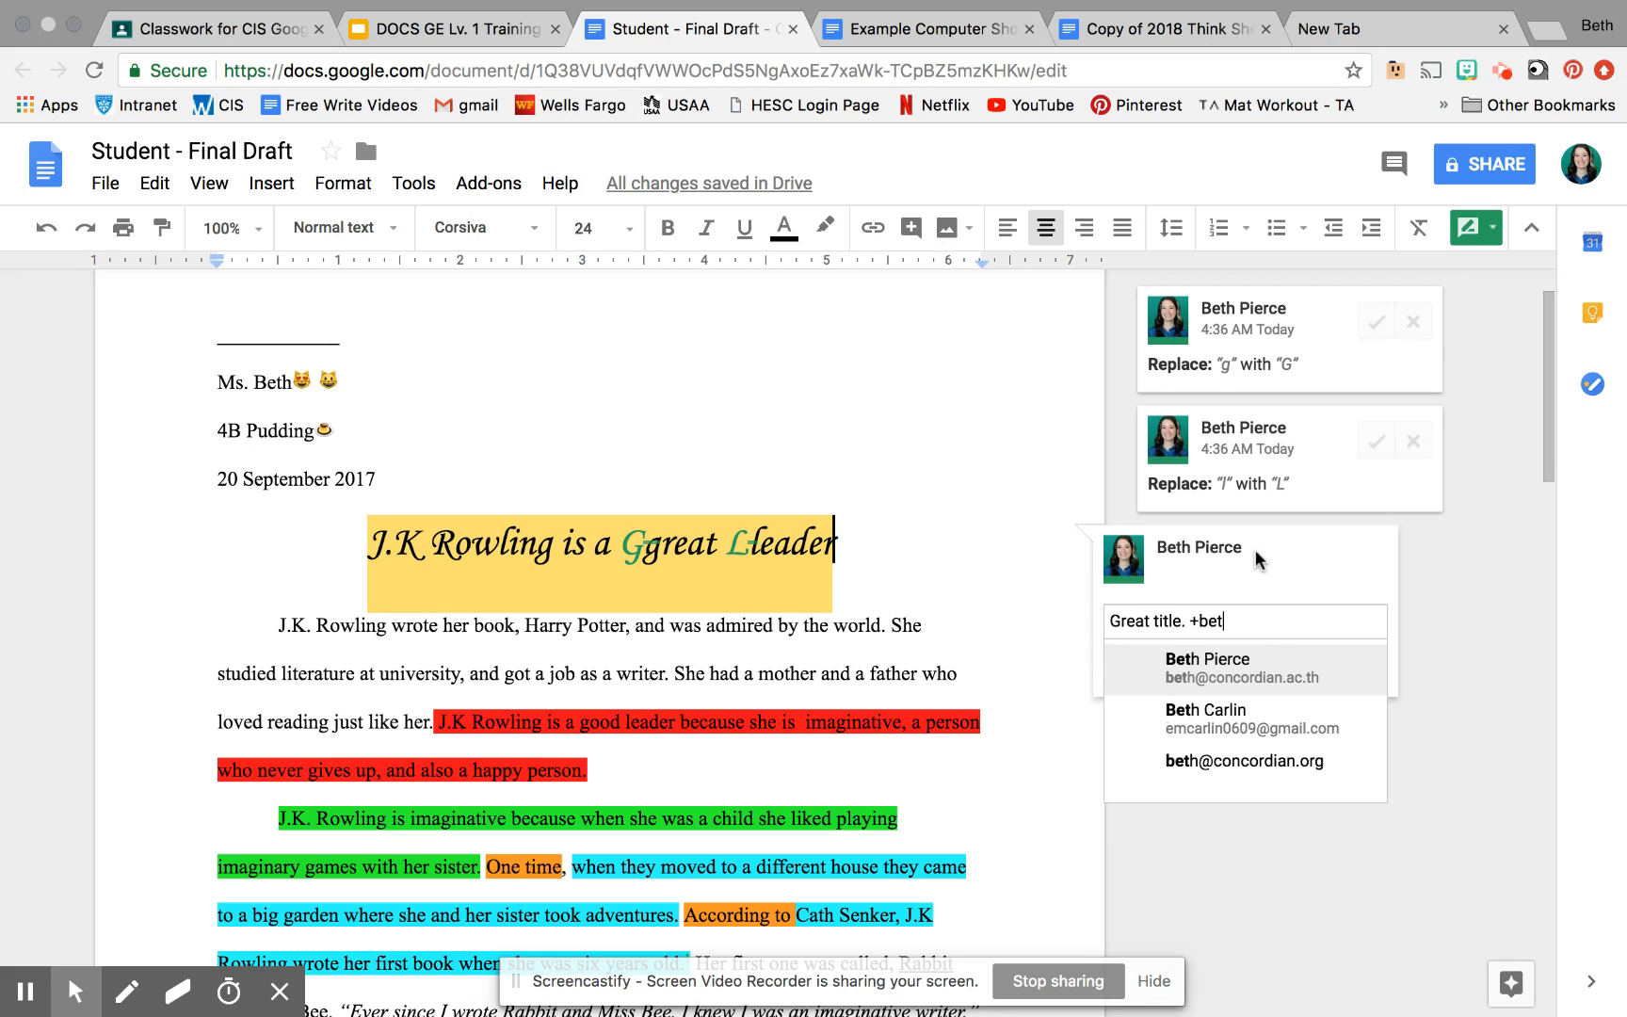
{"action": "key", "text": "Down"}
{"action": "key", "text": "Down"}
{"action": "key", "text": "Return"}
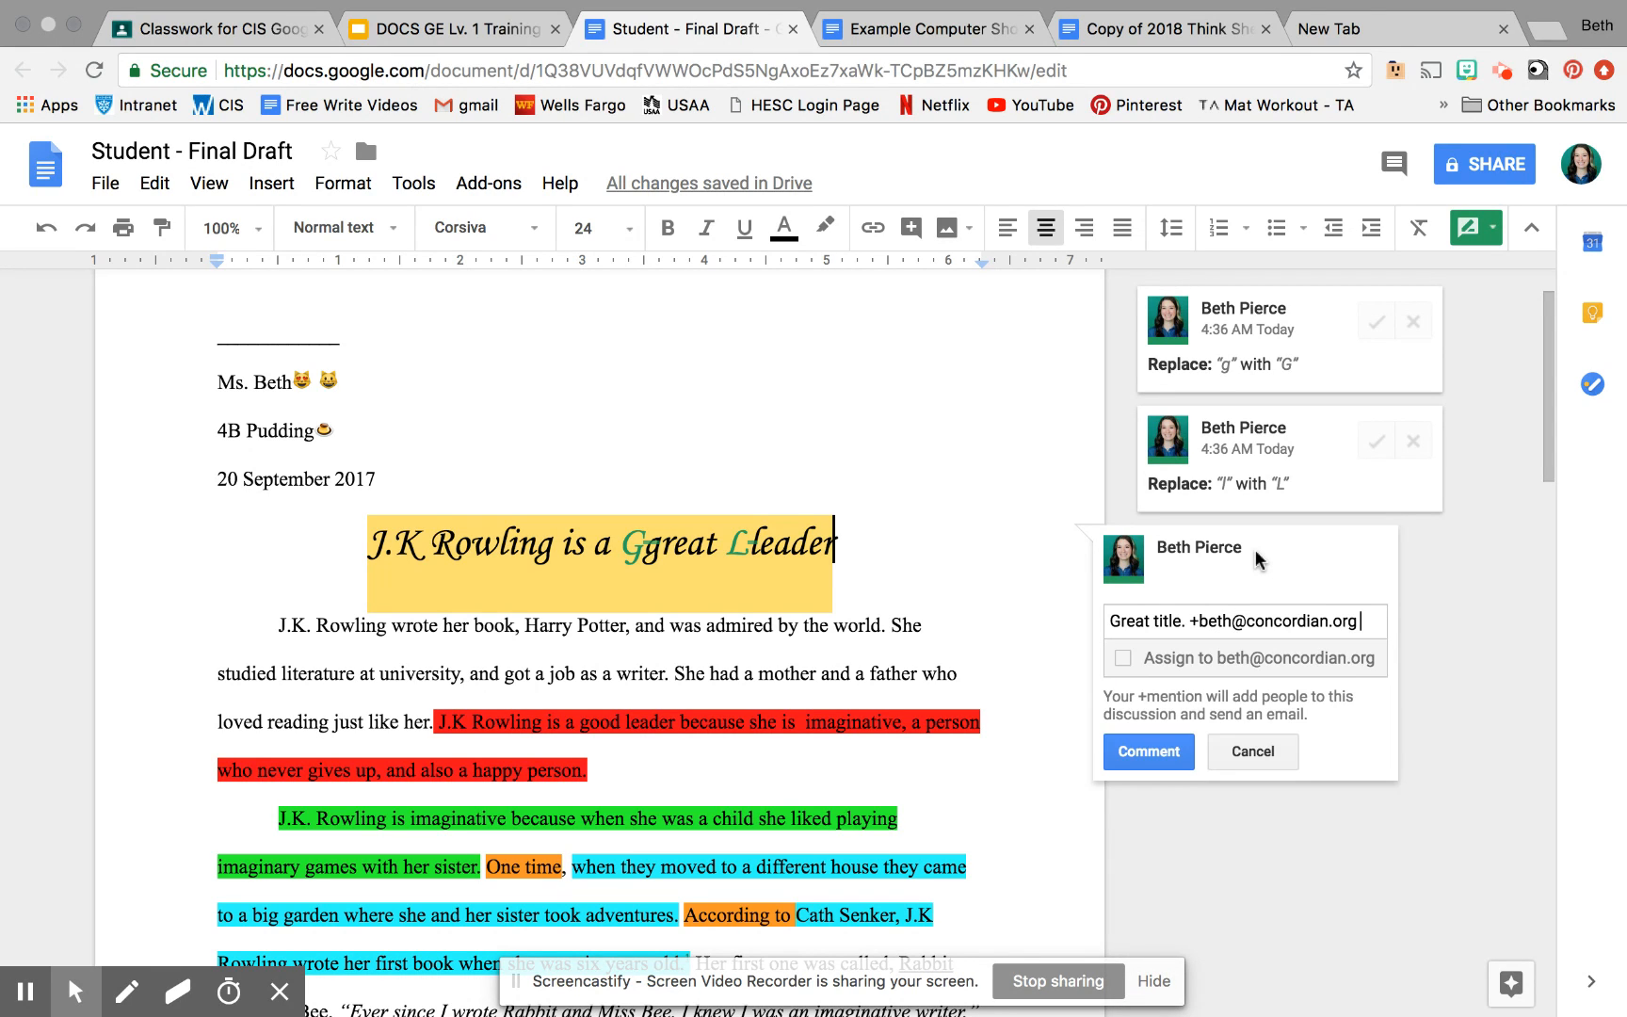
Step: Assign the title comment to the mentioned person, granting them Comment access and allowing sharing outside the organization
{"action": "left_click", "coordinate": [1123, 659]}
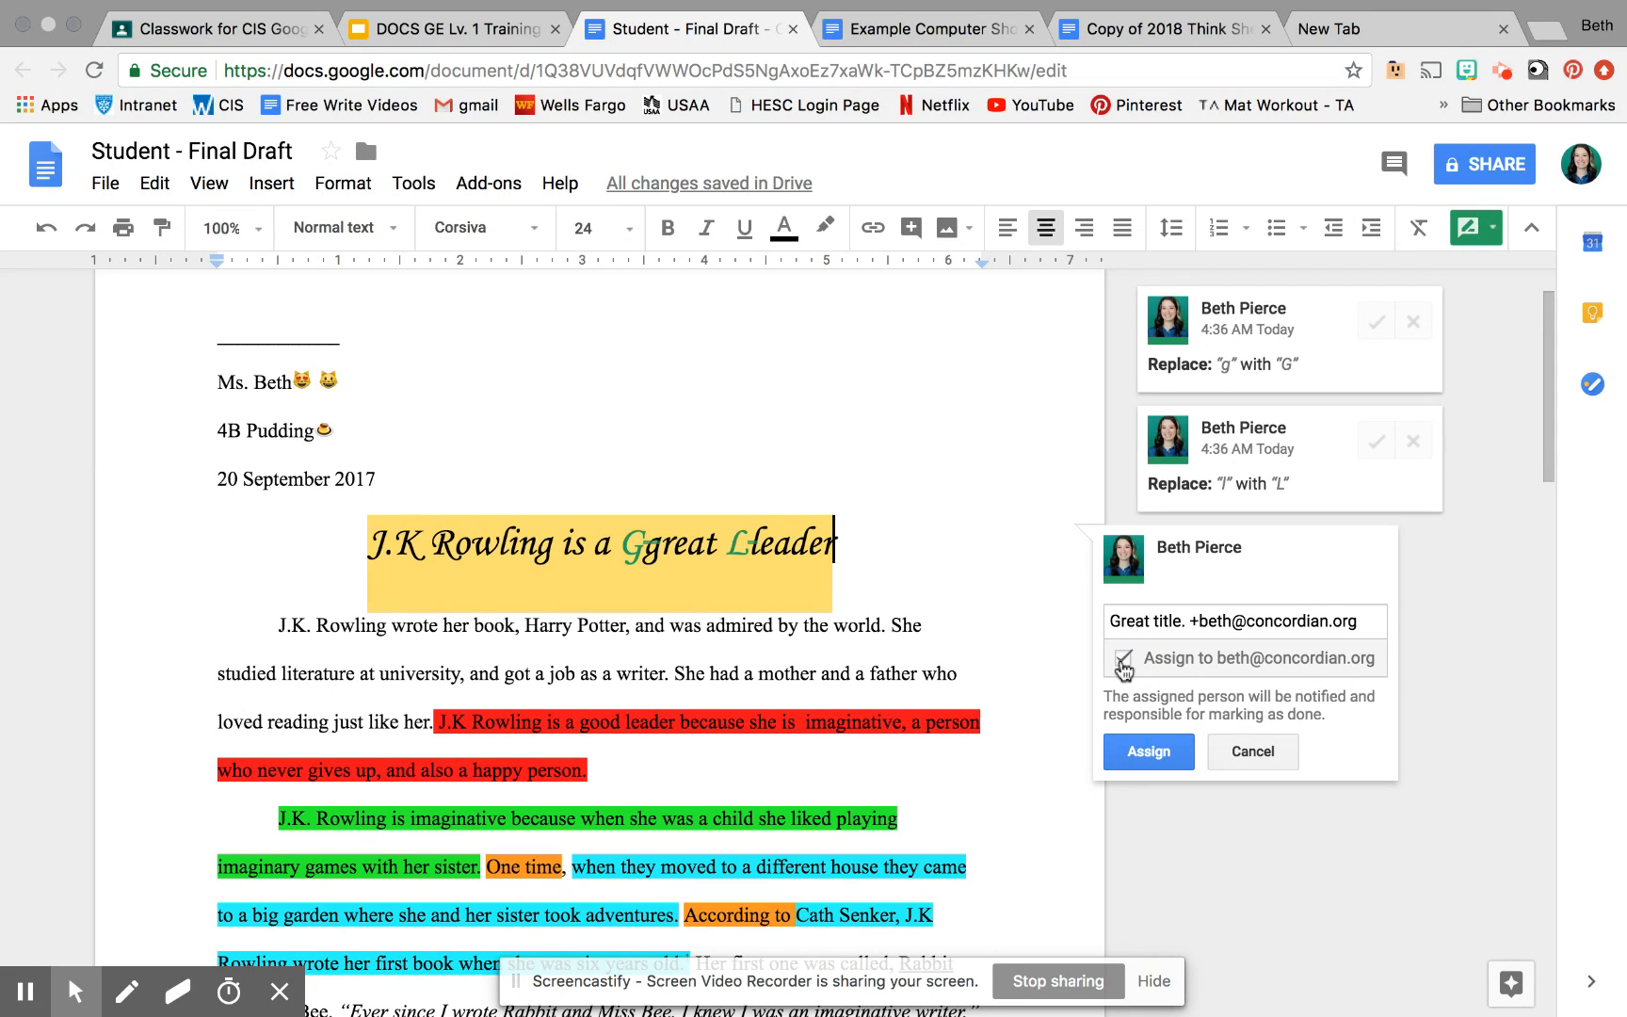
{"action": "left_click", "coordinate": [1160, 749]}
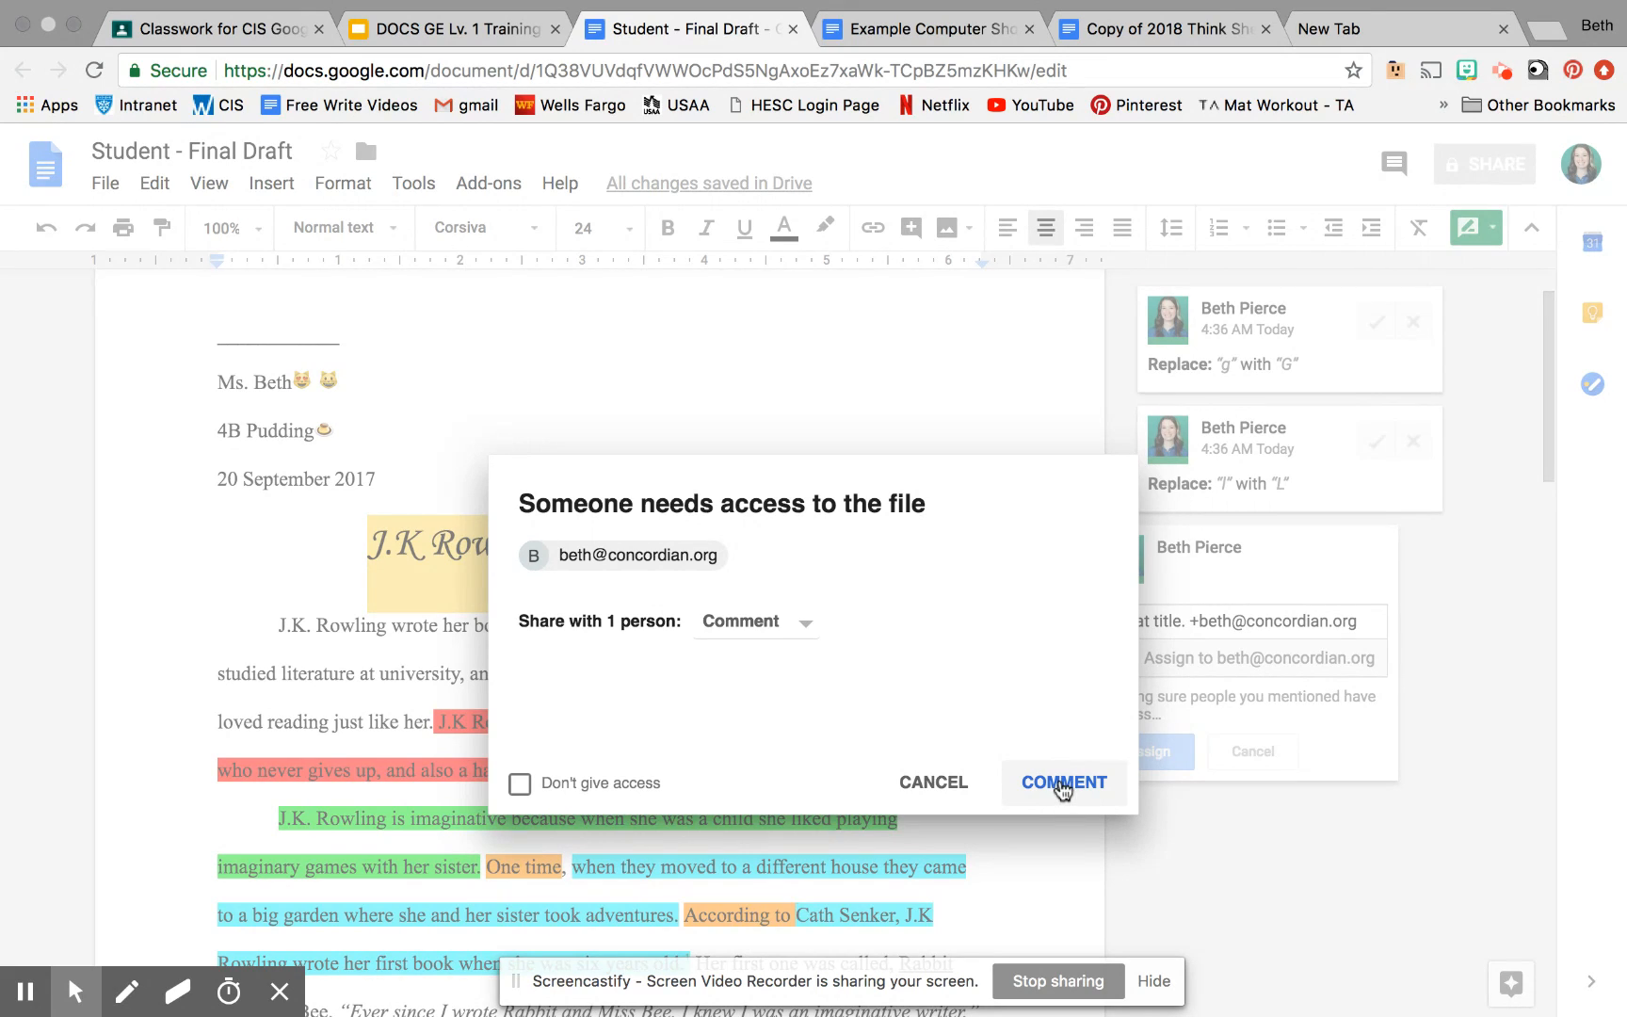
{"action": "left_click", "coordinate": [1063, 788]}
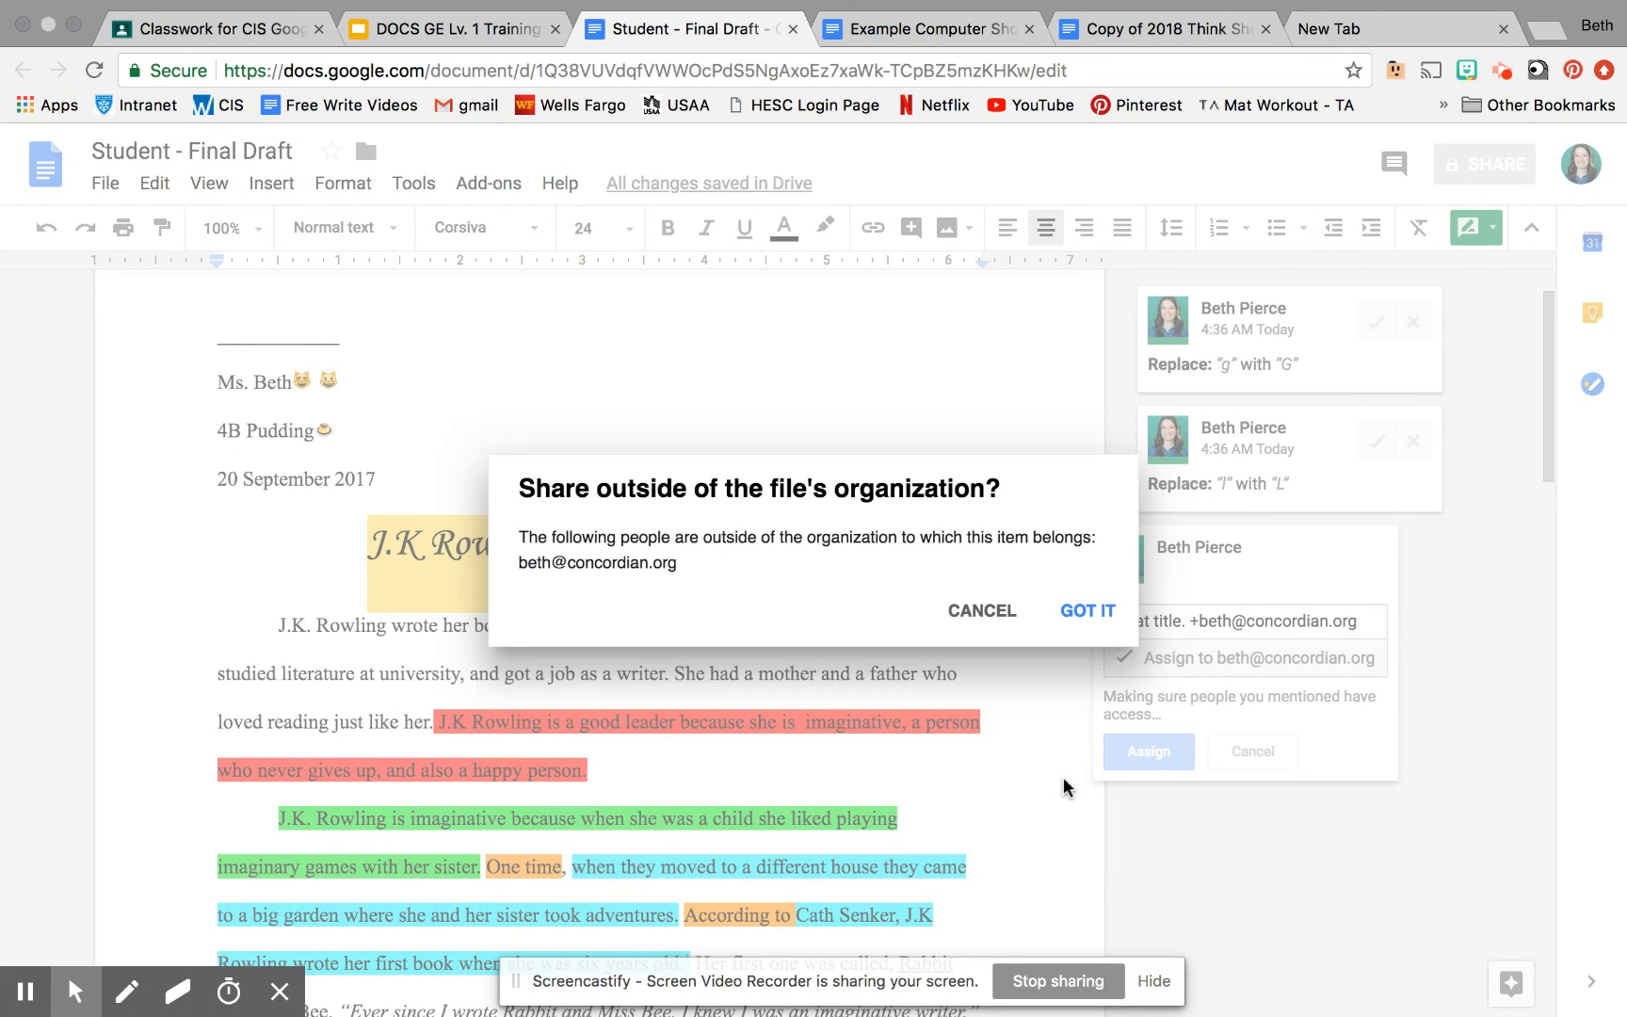
{"action": "left_click", "coordinate": [1085, 614]}
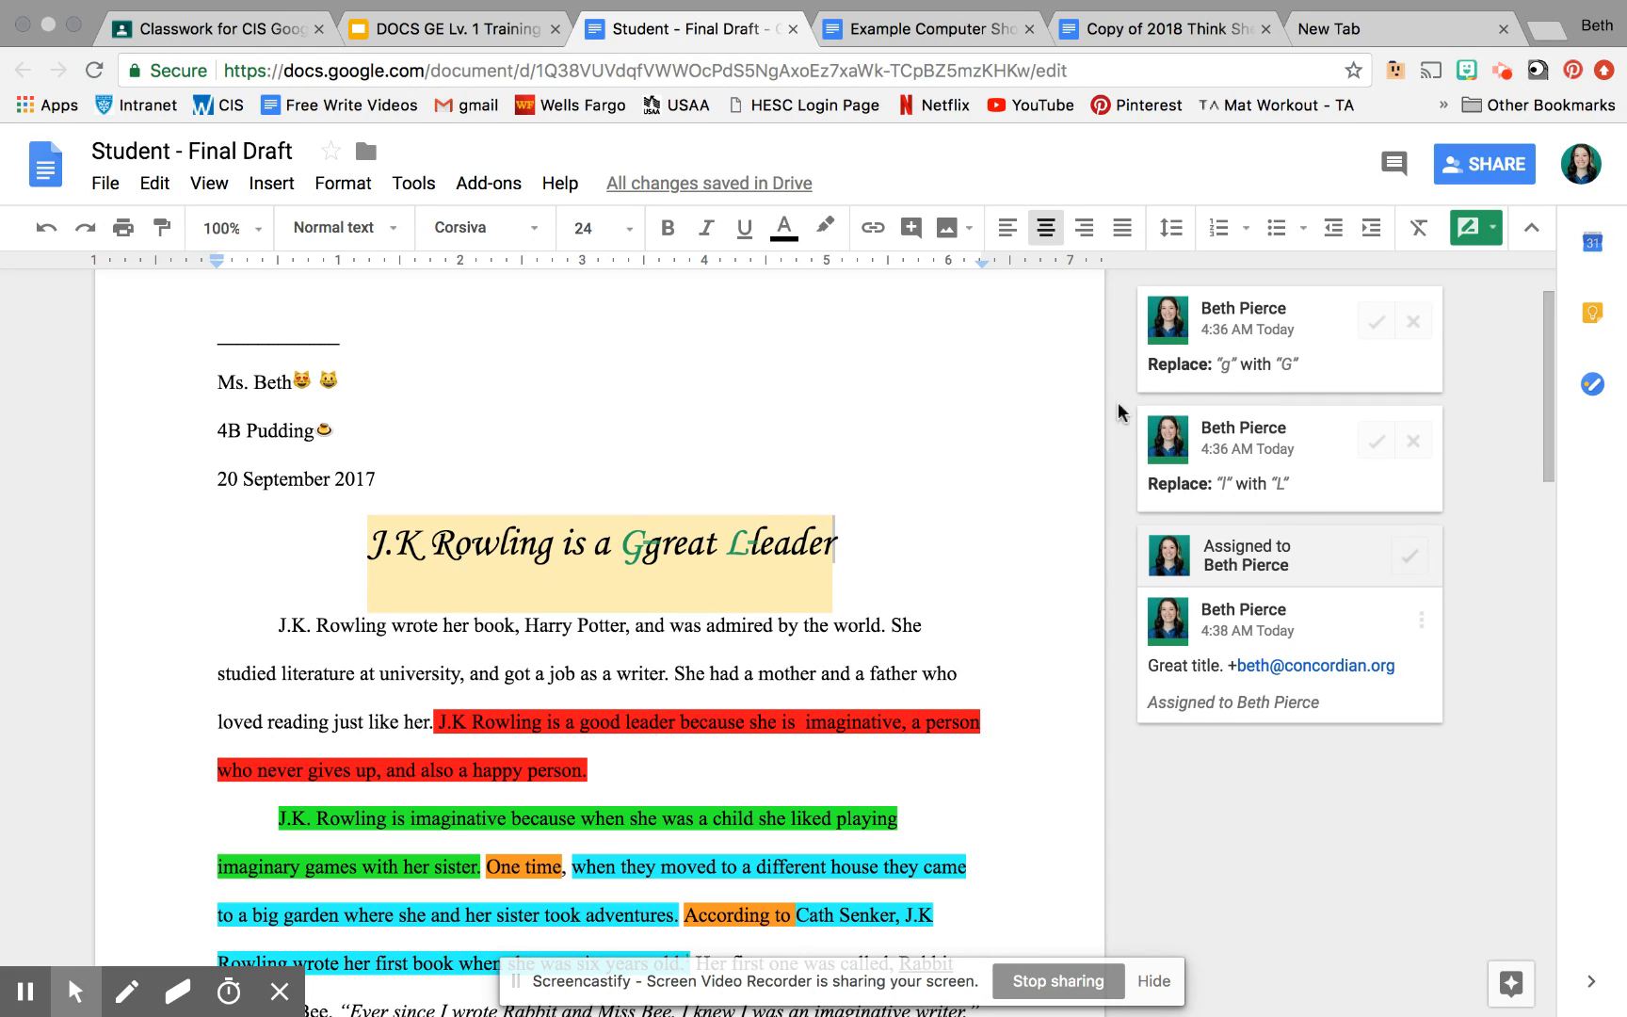
Step: Start a sharing invitation for the essay, adding the recipient's e-mail address, and view the permission levels available for it
{"action": "left_click", "coordinate": [1453, 167]}
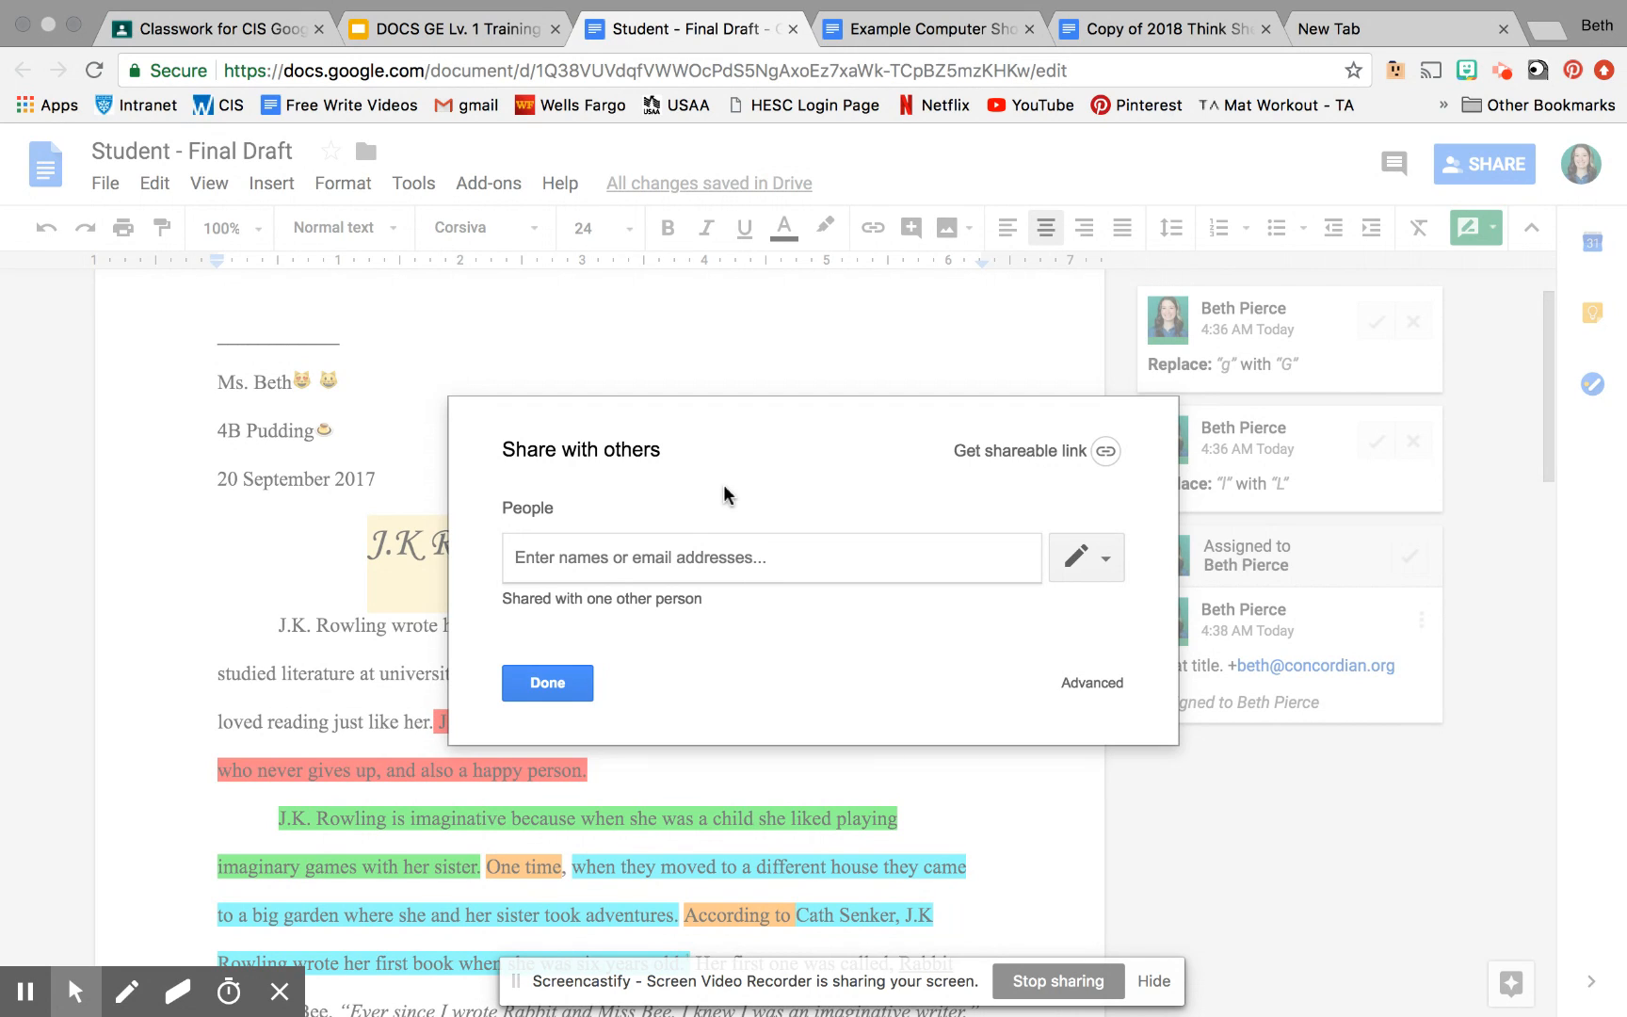
{"action": "left_click", "coordinate": [649, 561]}
{"action": "type", "text": "beth"}
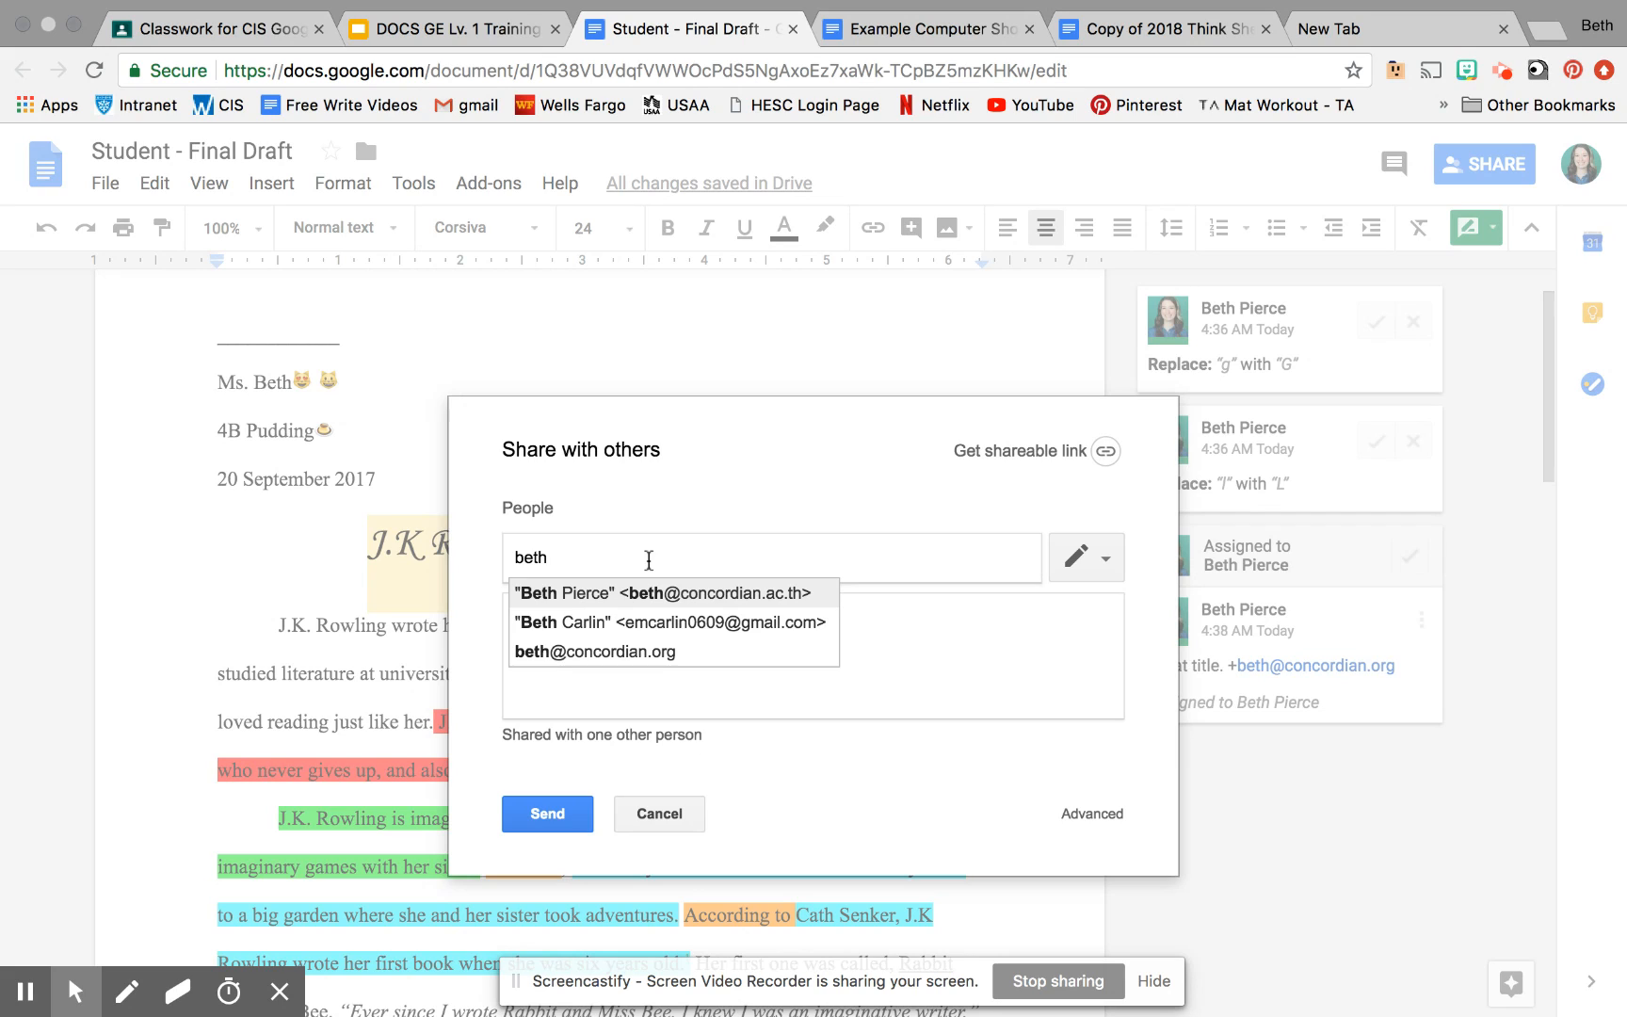
{"action": "left_click", "coordinate": [662, 659]}
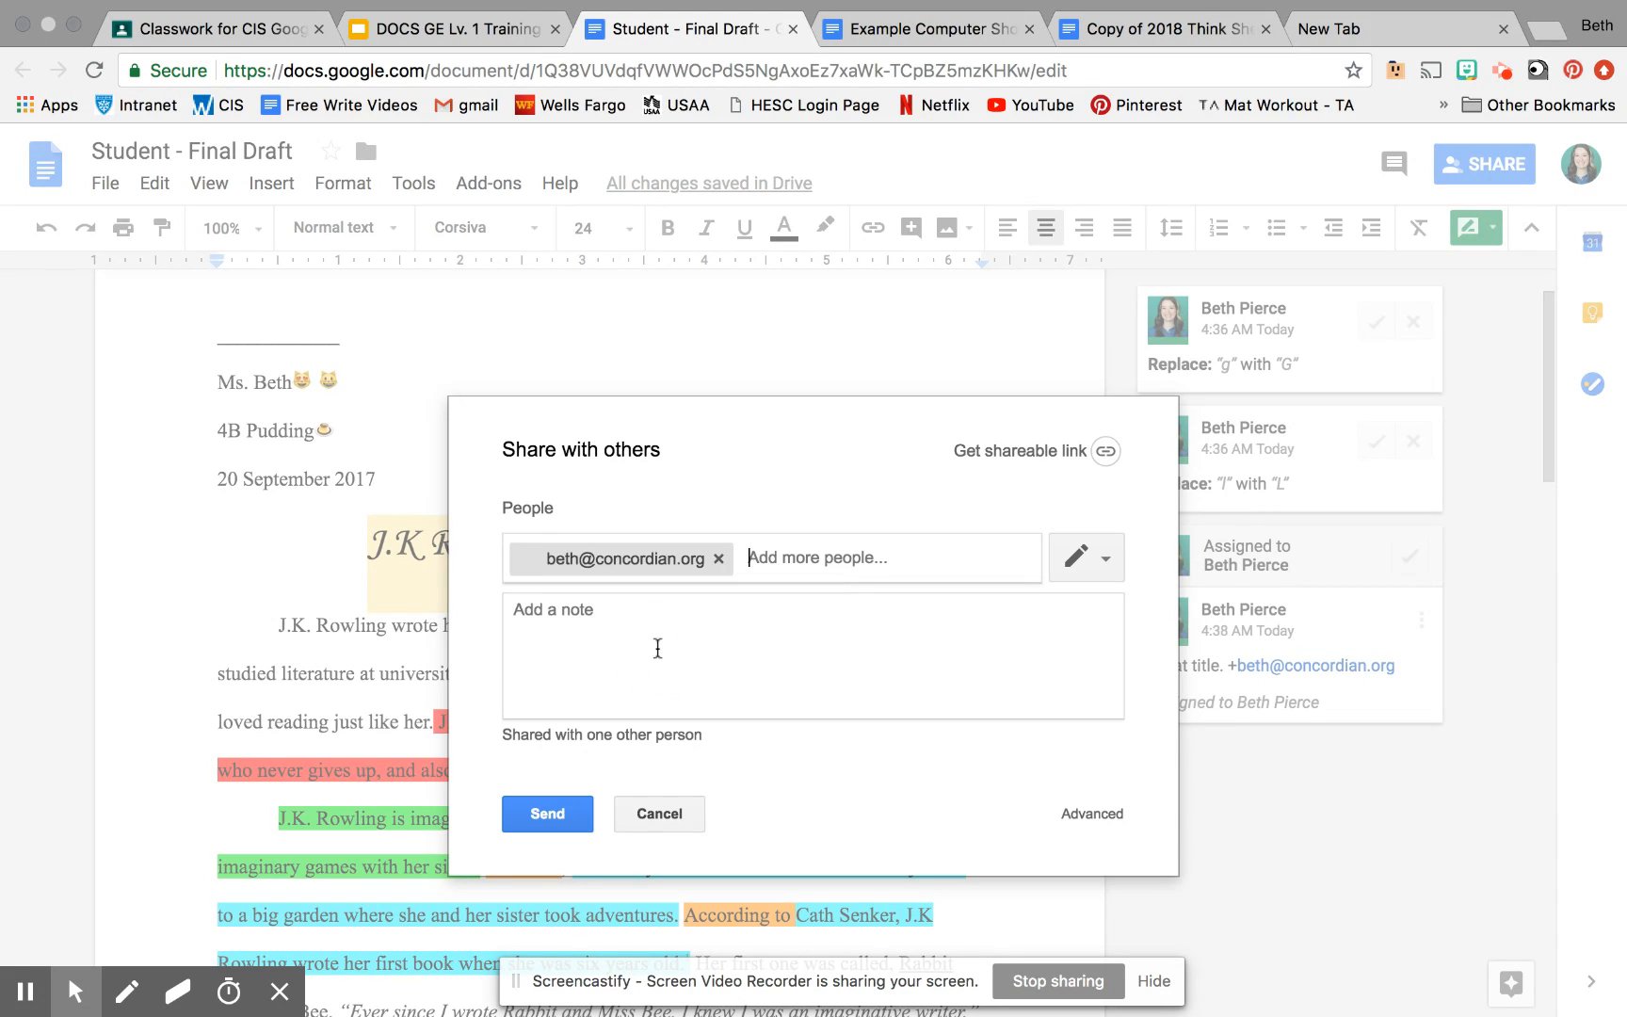
{"action": "left_click", "coordinate": [1093, 556]}
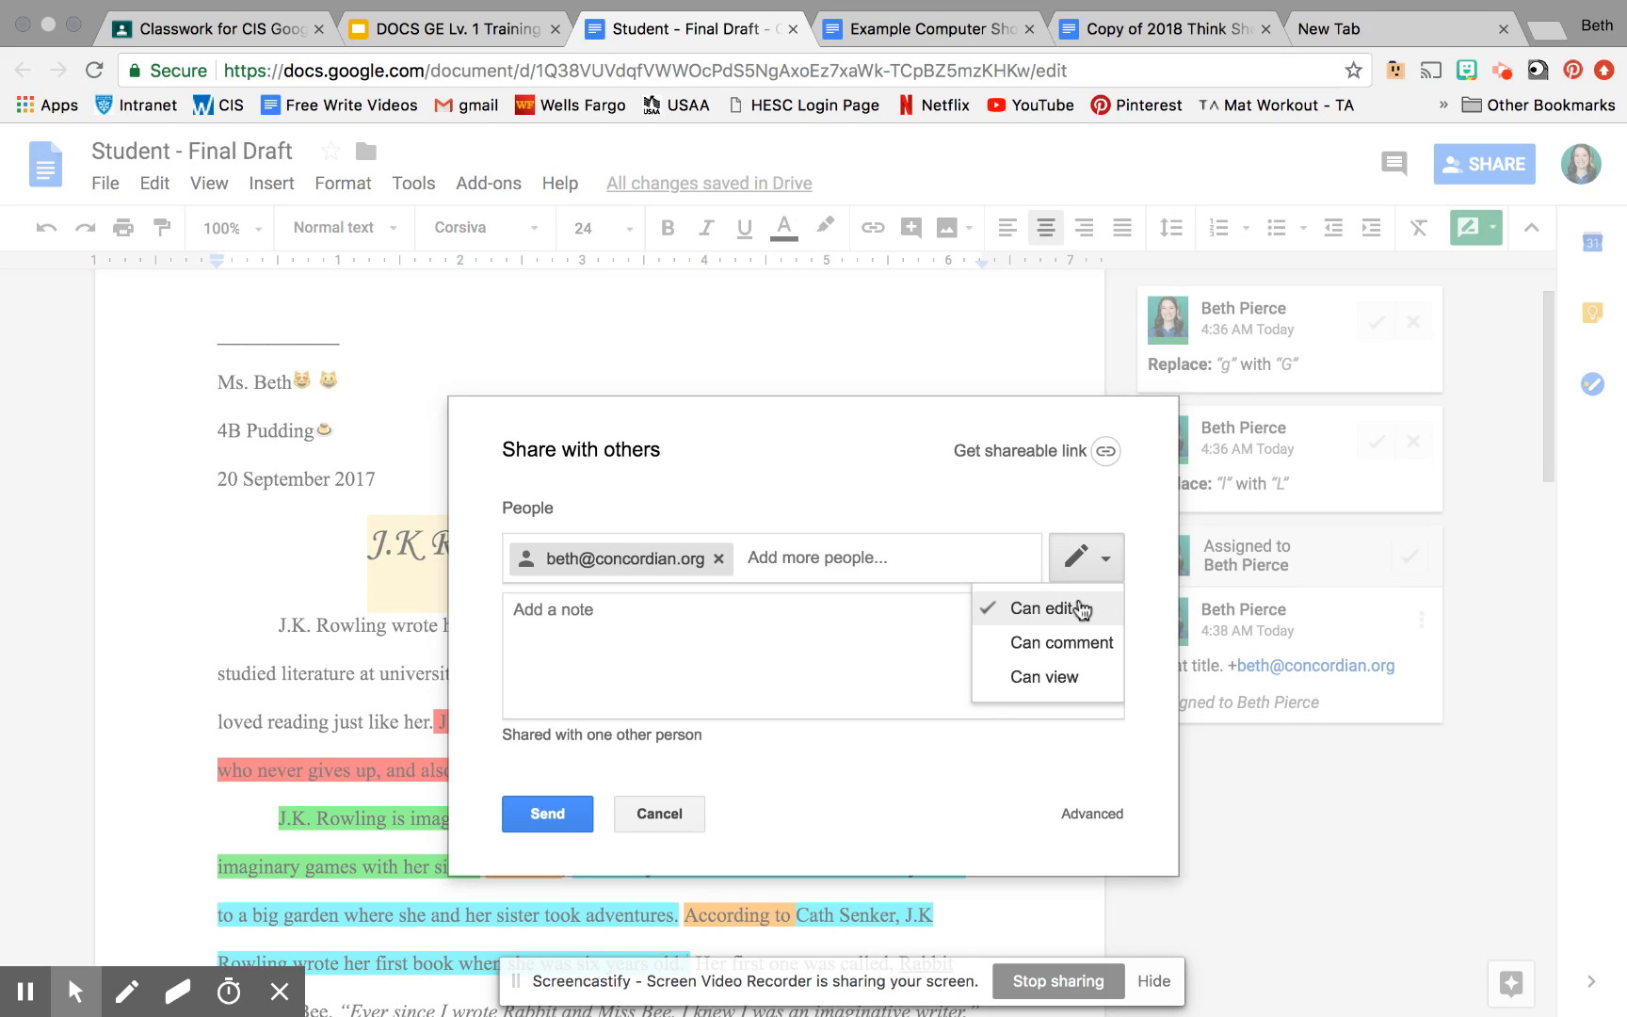
Step: Add the note "Hey!" with "..." on a second line to the sharing invitation
{"action": "left_click", "coordinate": [618, 618]}
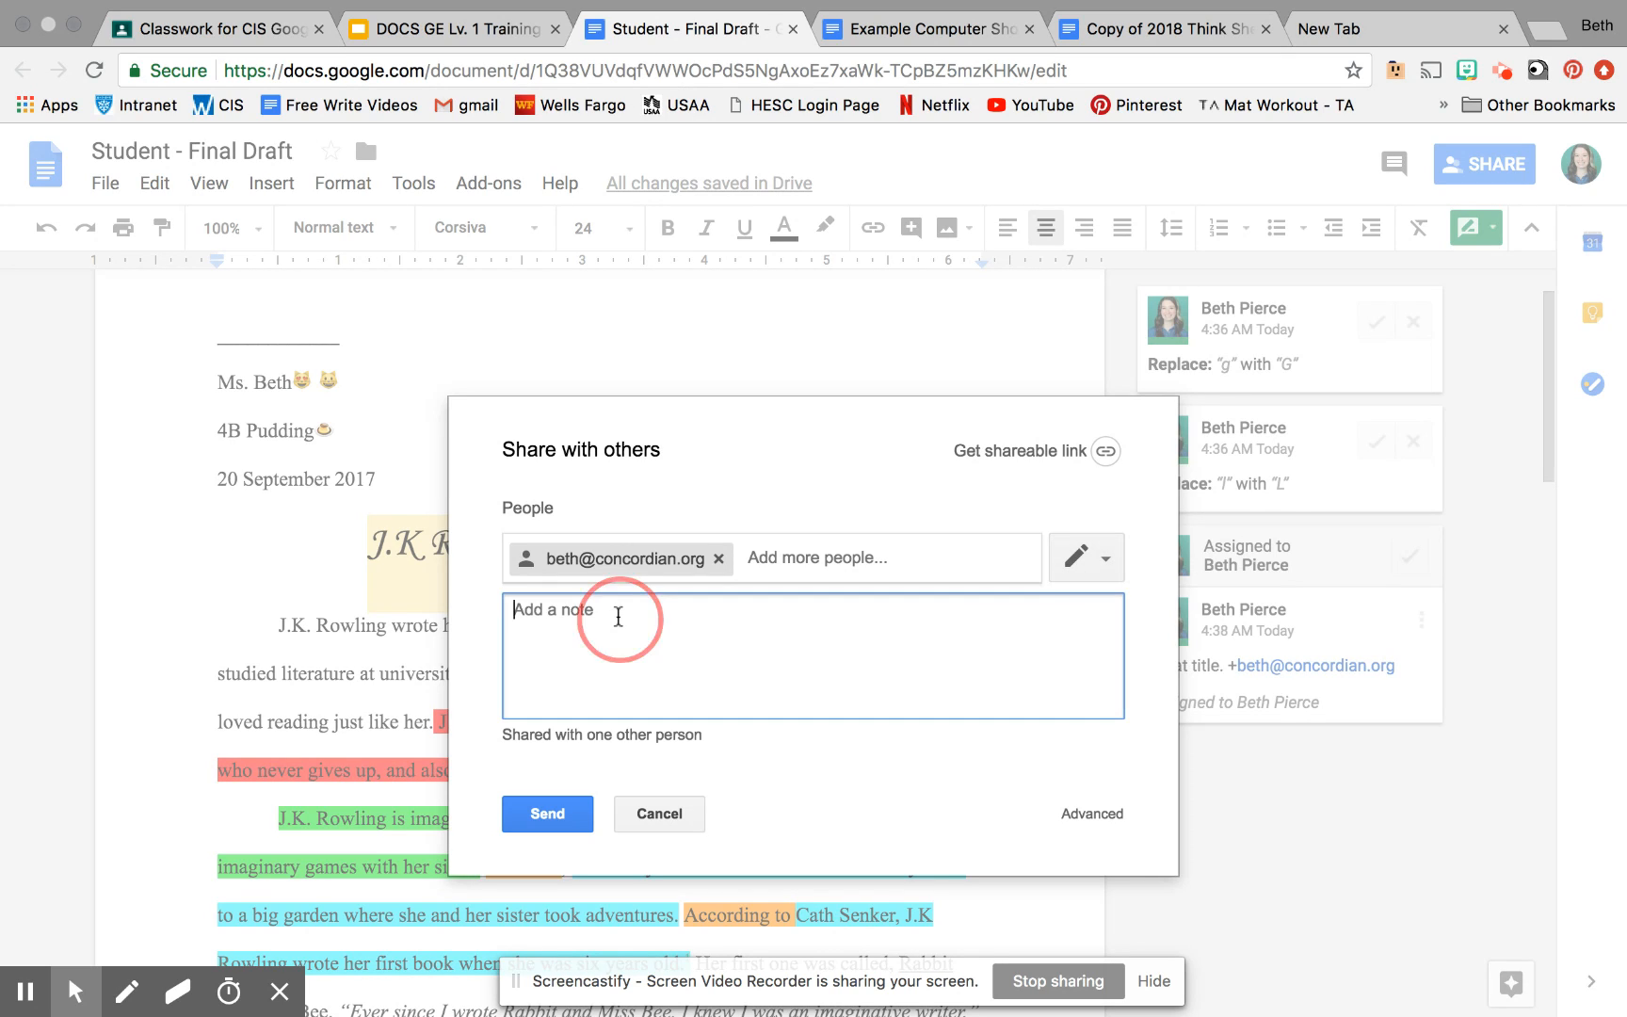
{"action": "type", "text": "Hey!"}
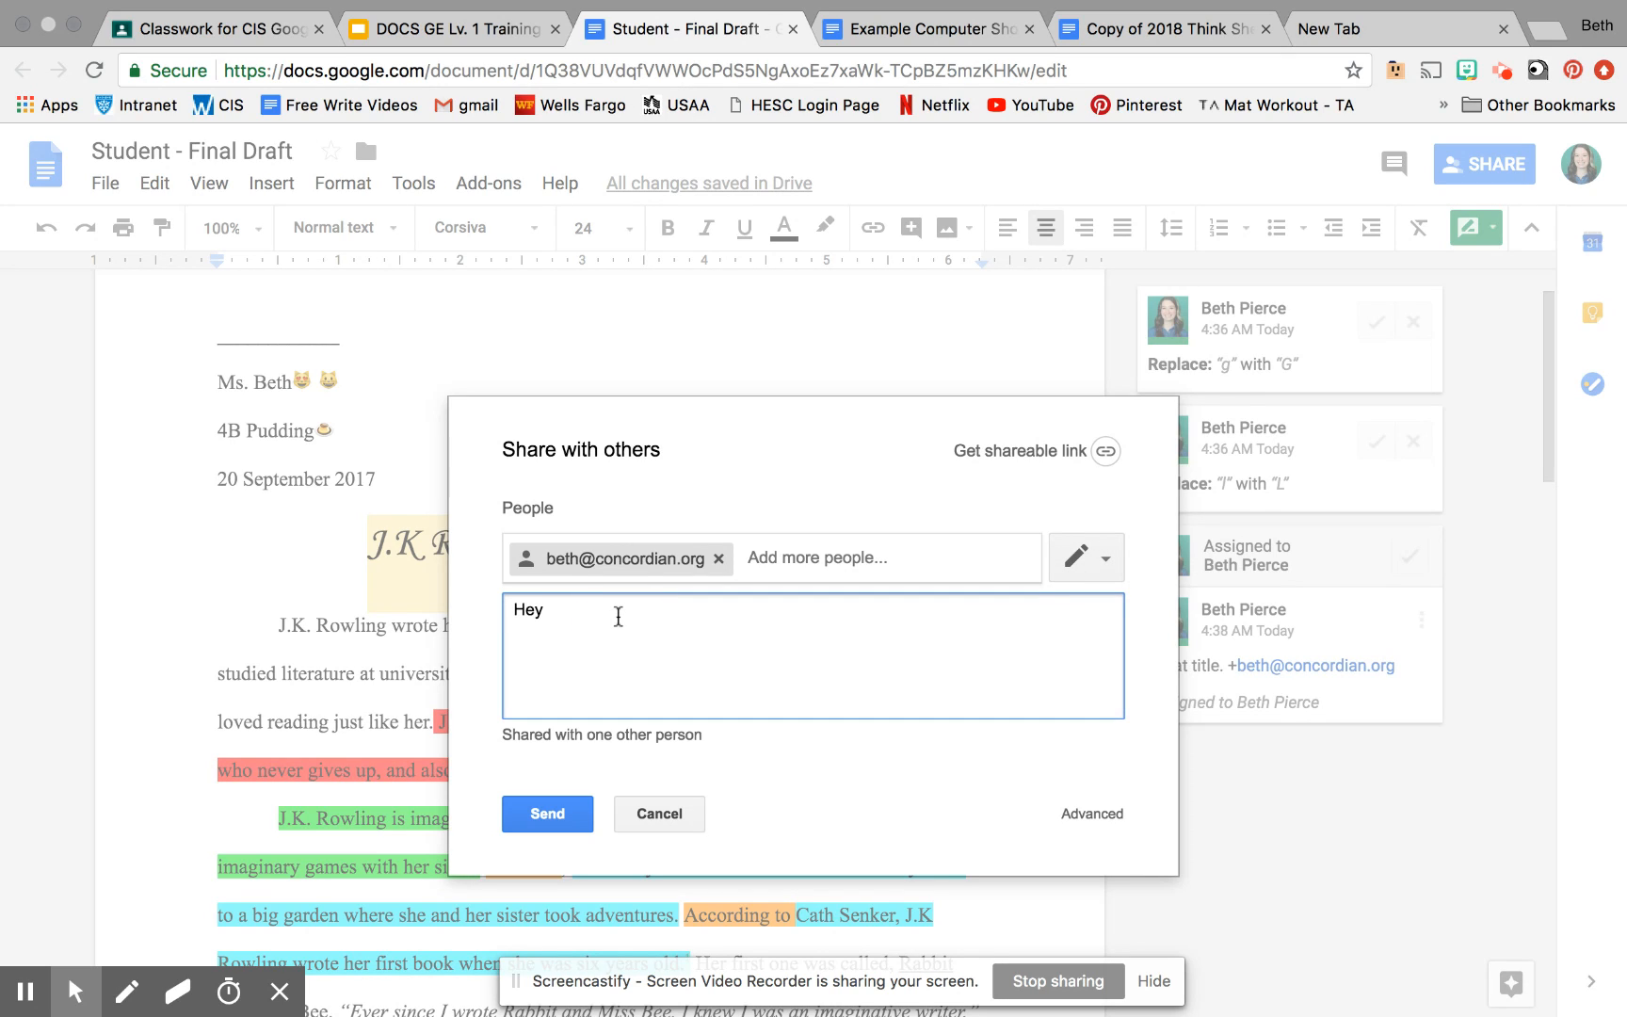
{"action": "key", "text": "Return"}
{"action": "type", "text": "..."}
Step: View the existing collaborator's access and expiration options in the advanced sharing settings, and cancel the pending invitation
{"action": "left_click", "coordinate": [1083, 813]}
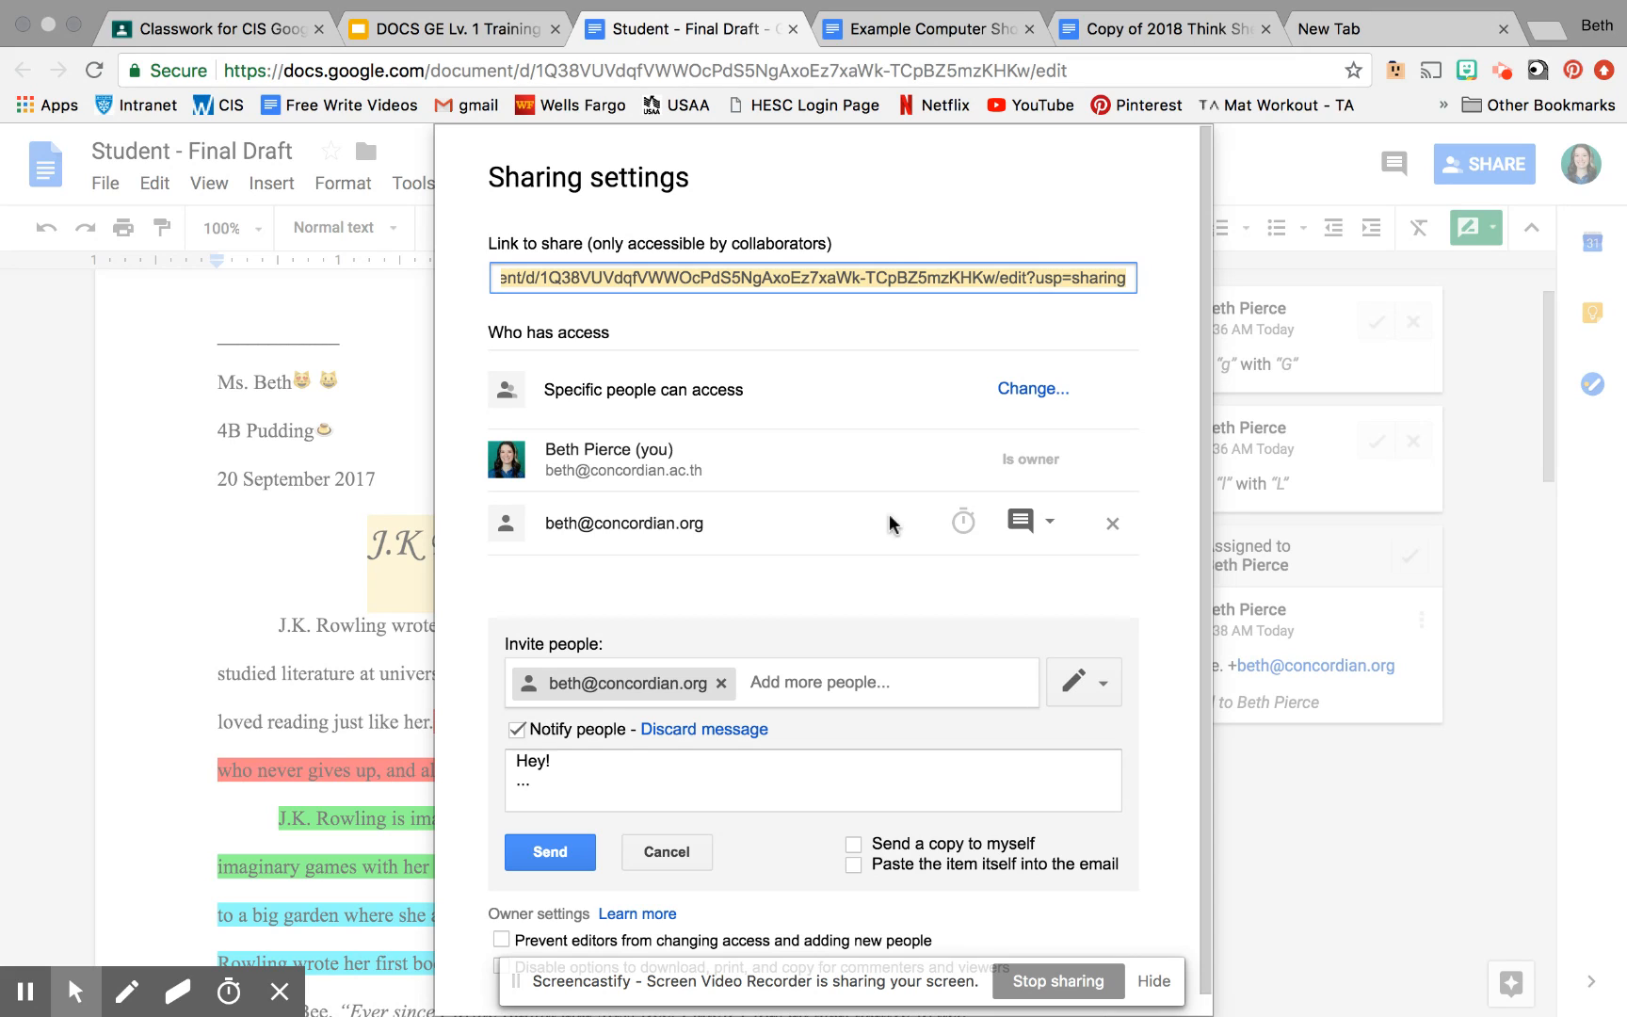
{"action": "left_click", "coordinate": [1051, 523]}
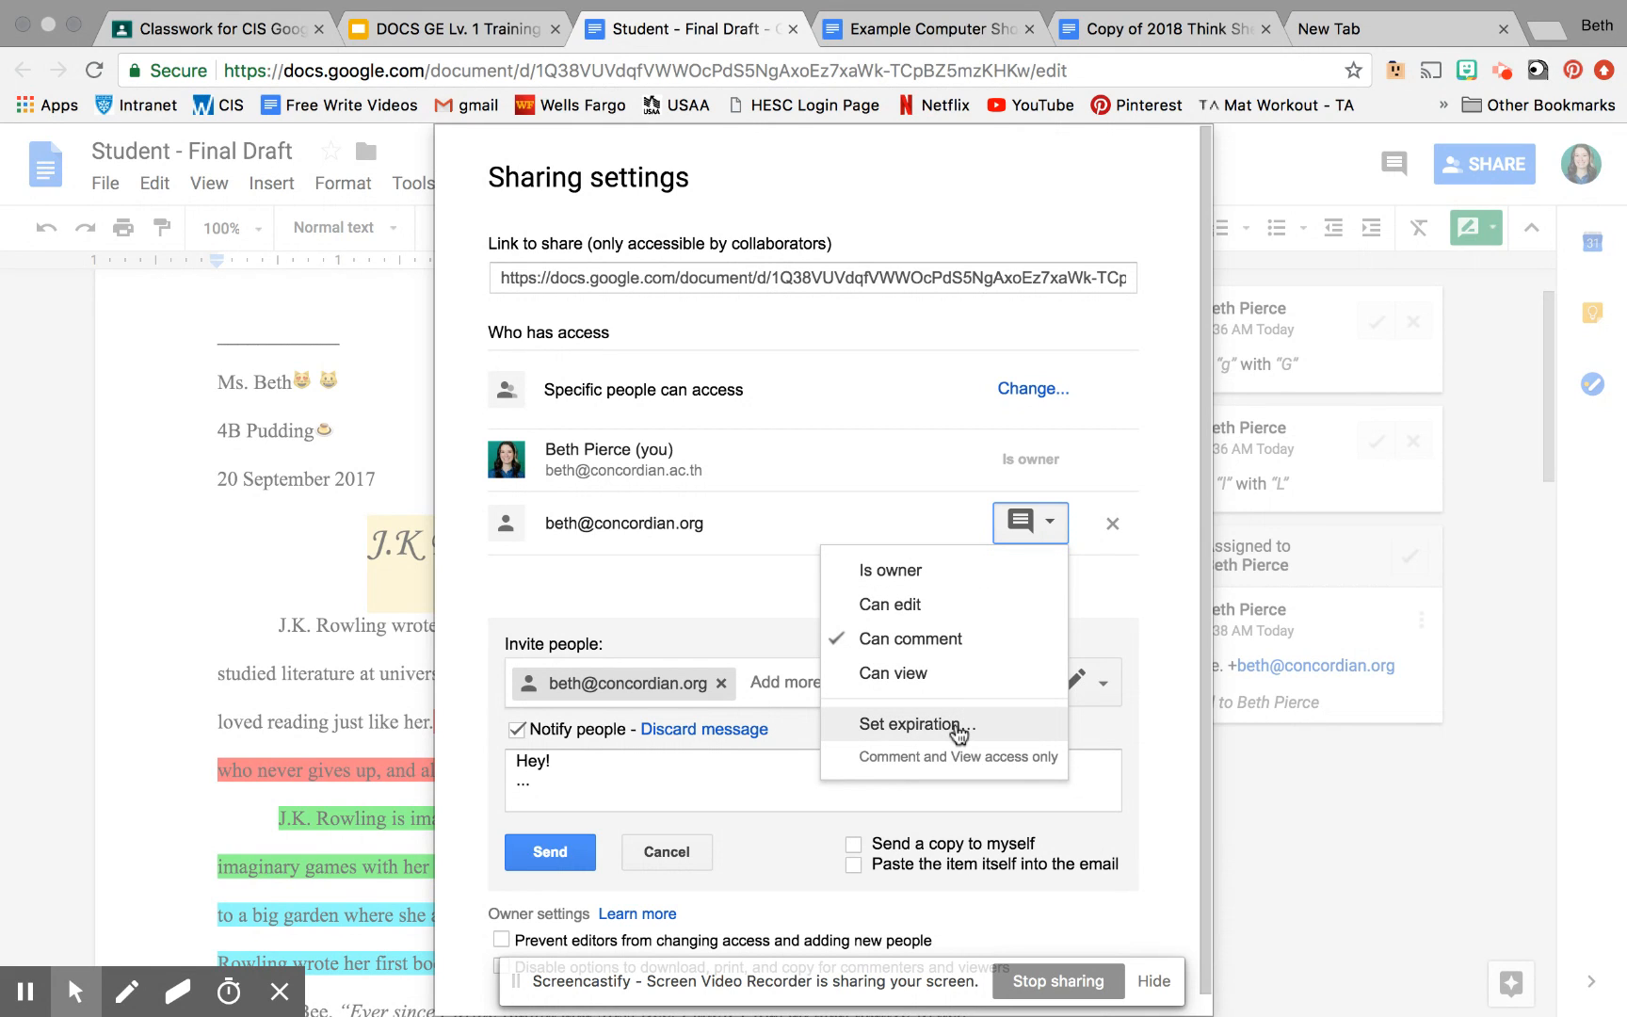
{"action": "left_click", "coordinate": [1168, 606]}
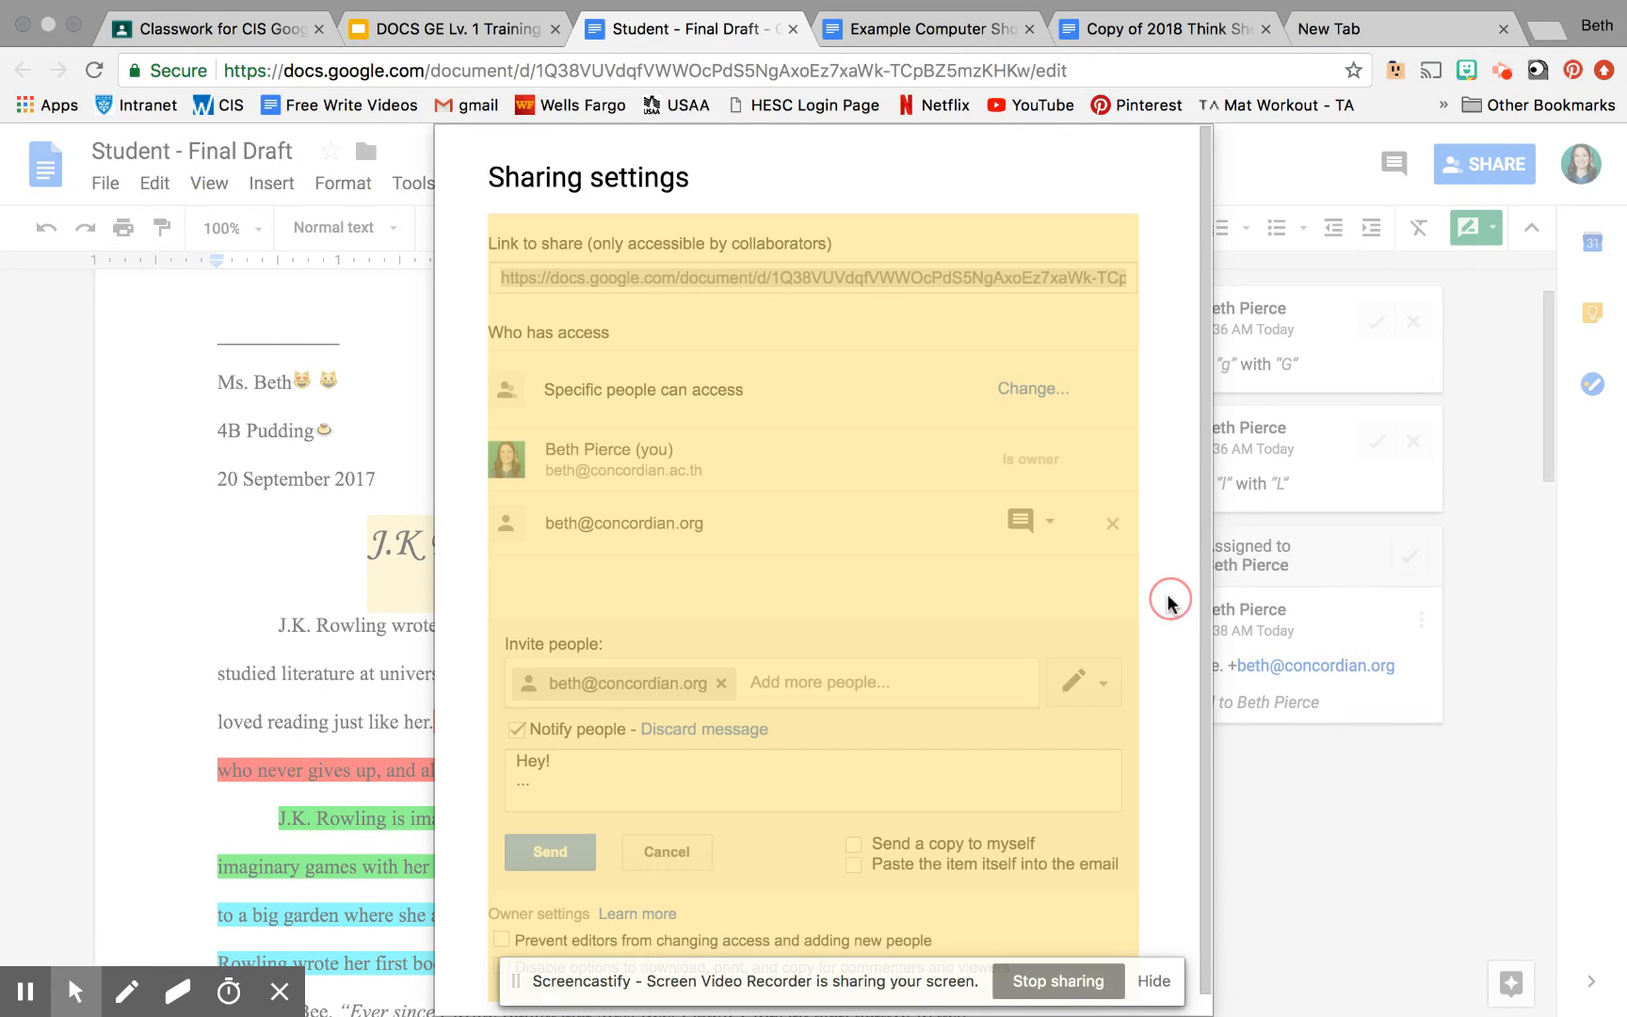
{"action": "left_click", "coordinate": [1157, 656]}
{"action": "scroll", "coordinate": [1157, 655], "scroll_direction": "down", "scroll_amount": 1}
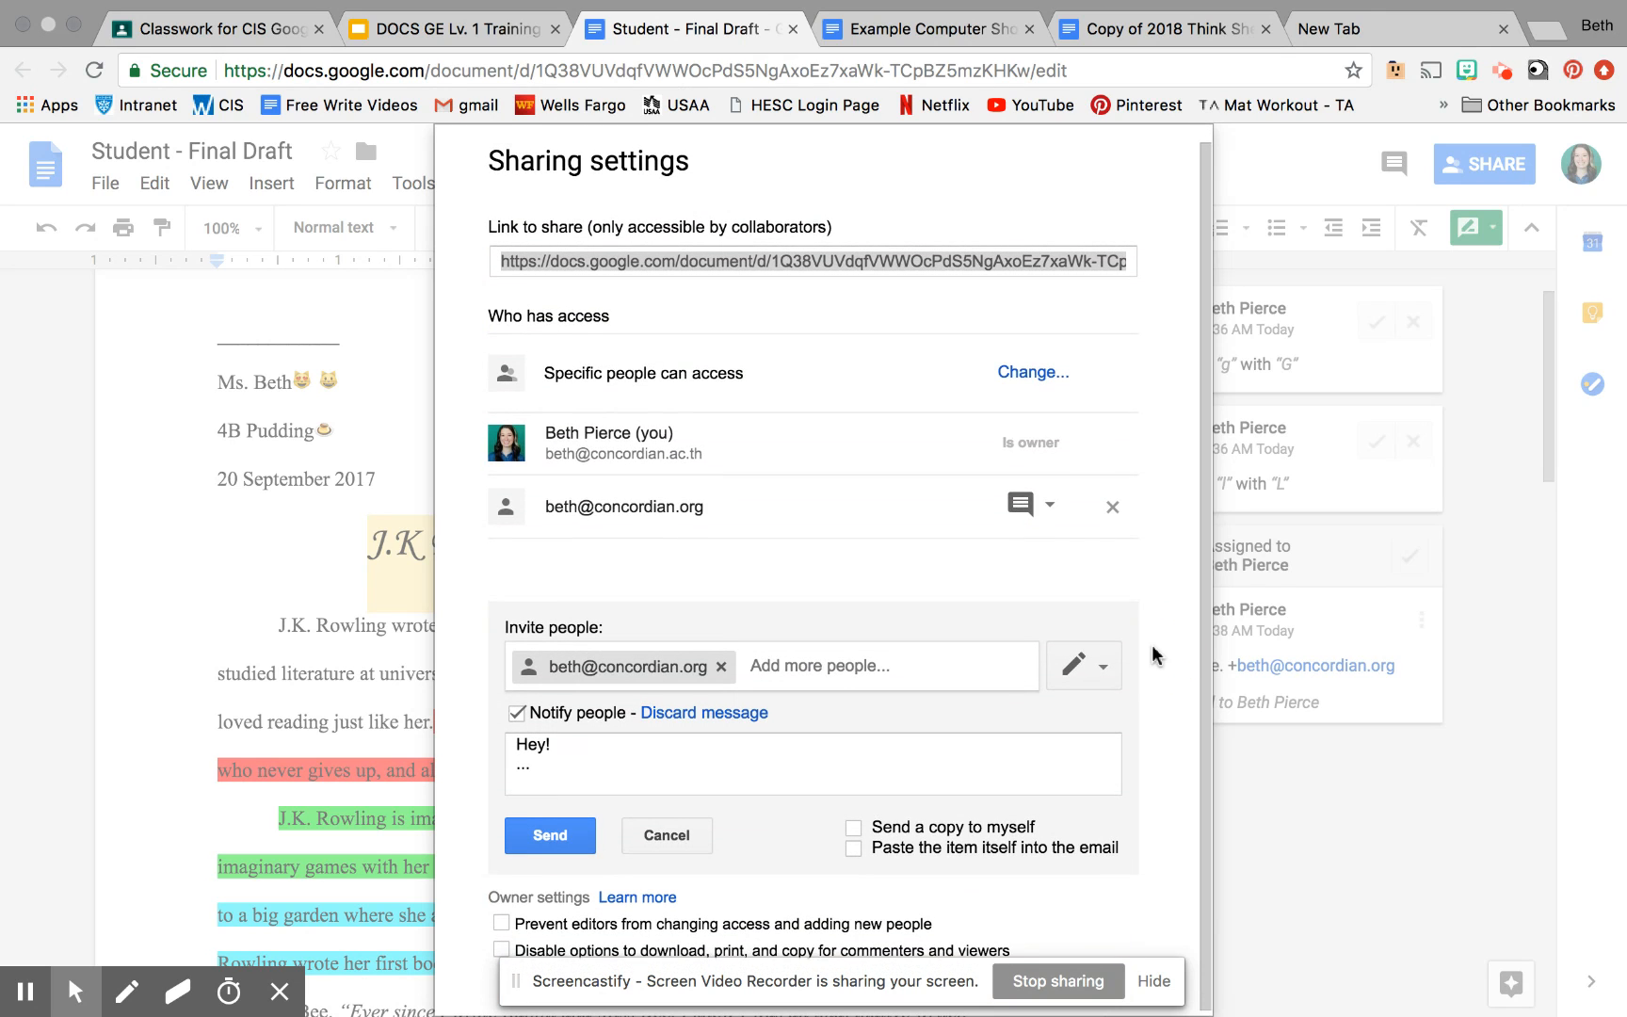
{"action": "left_click", "coordinate": [1378, 798]}
{"action": "left_click", "coordinate": [667, 833]}
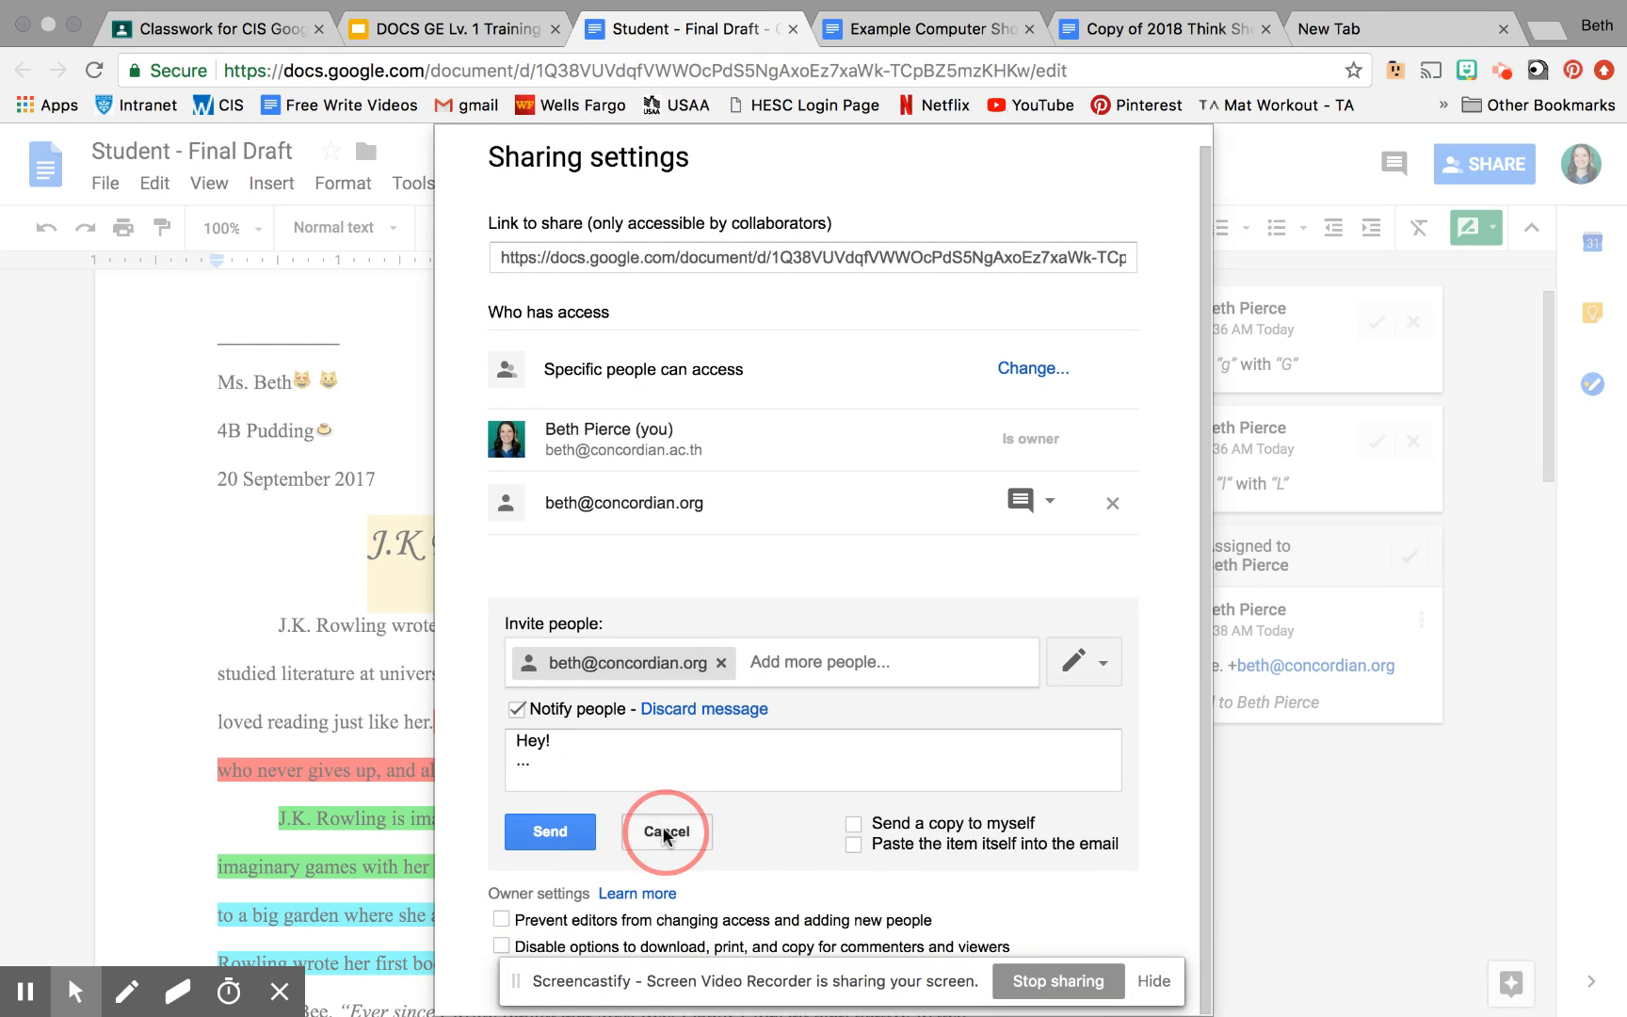
{"action": "left_click", "coordinate": [543, 855]}
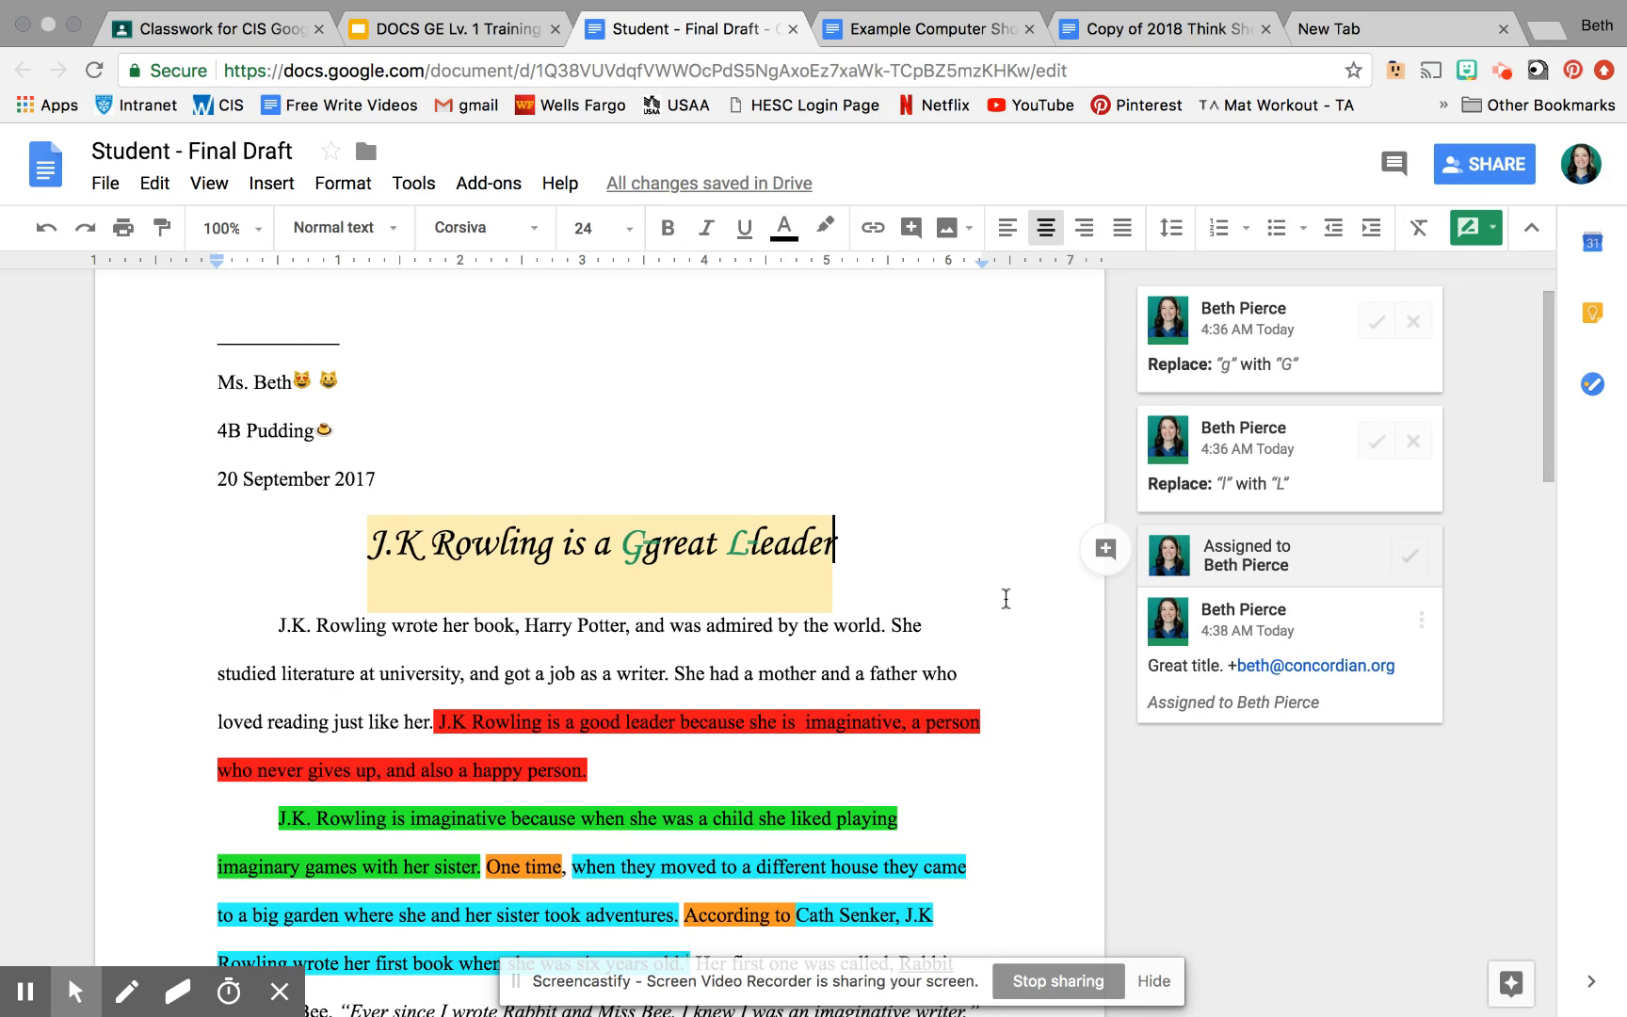
Step: Switch to the Example Computer Shortcuts Poster document and apply a page setup with A3 paper and 0.3-inch margins on all sides
{"action": "left_click", "coordinate": [856, 30]}
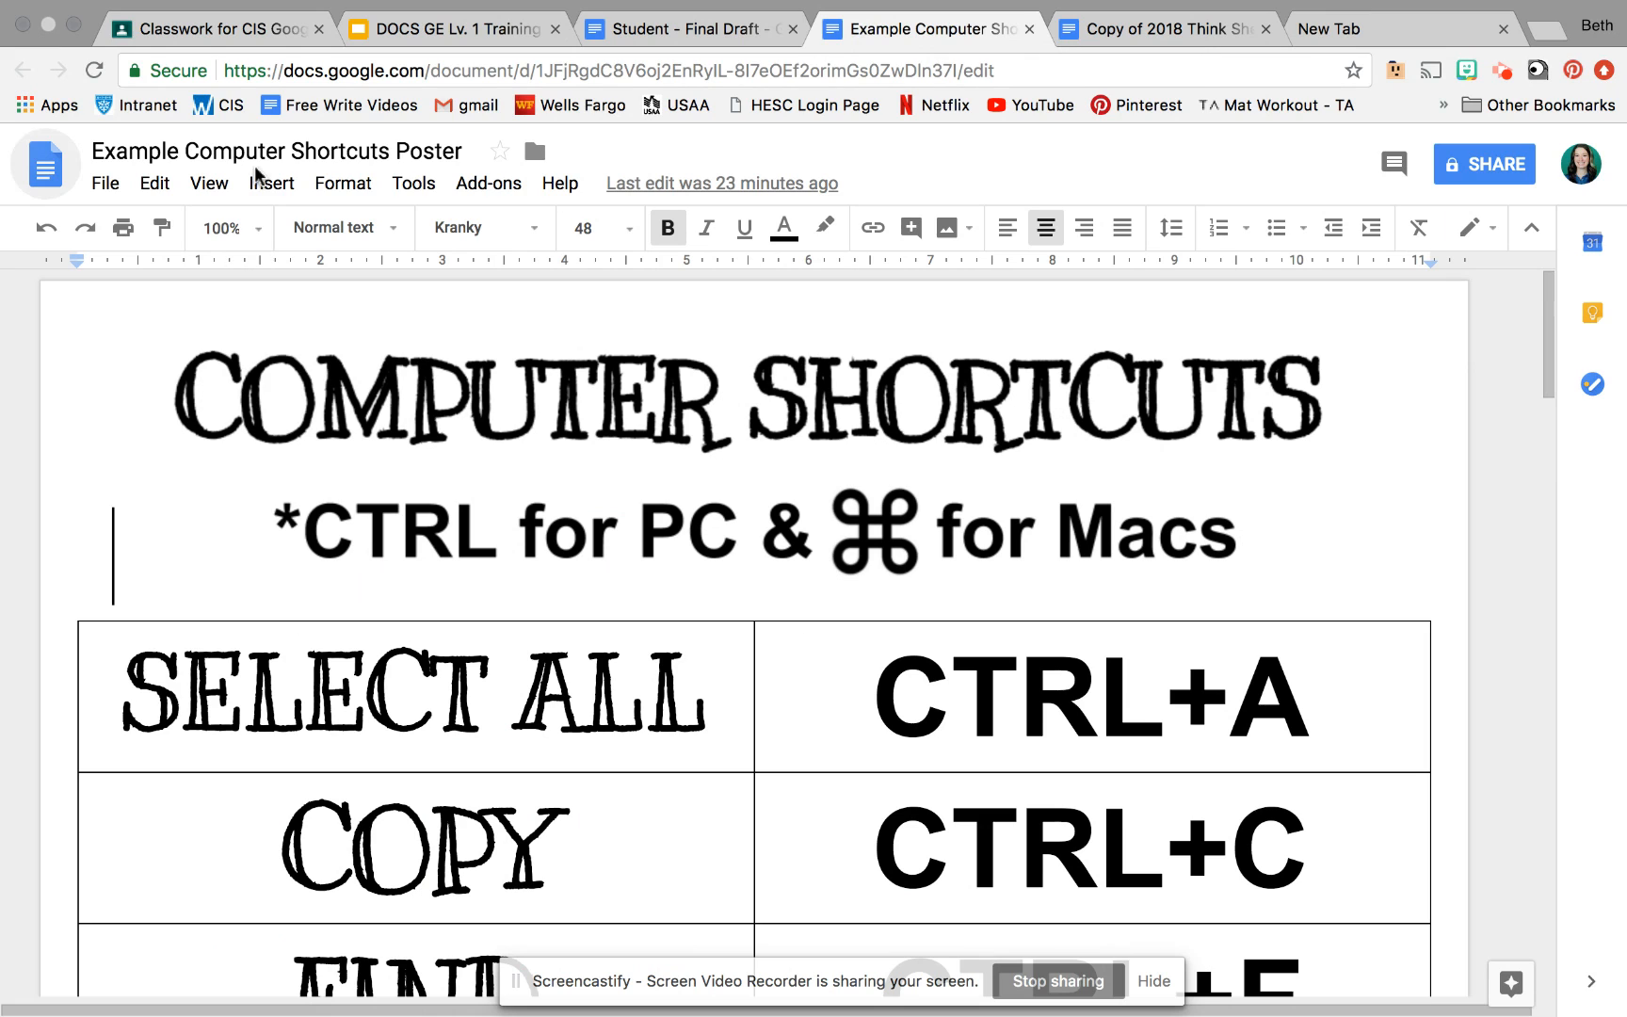
{"action": "left_click", "coordinate": [106, 187]}
{"action": "left_click", "coordinate": [209, 783]}
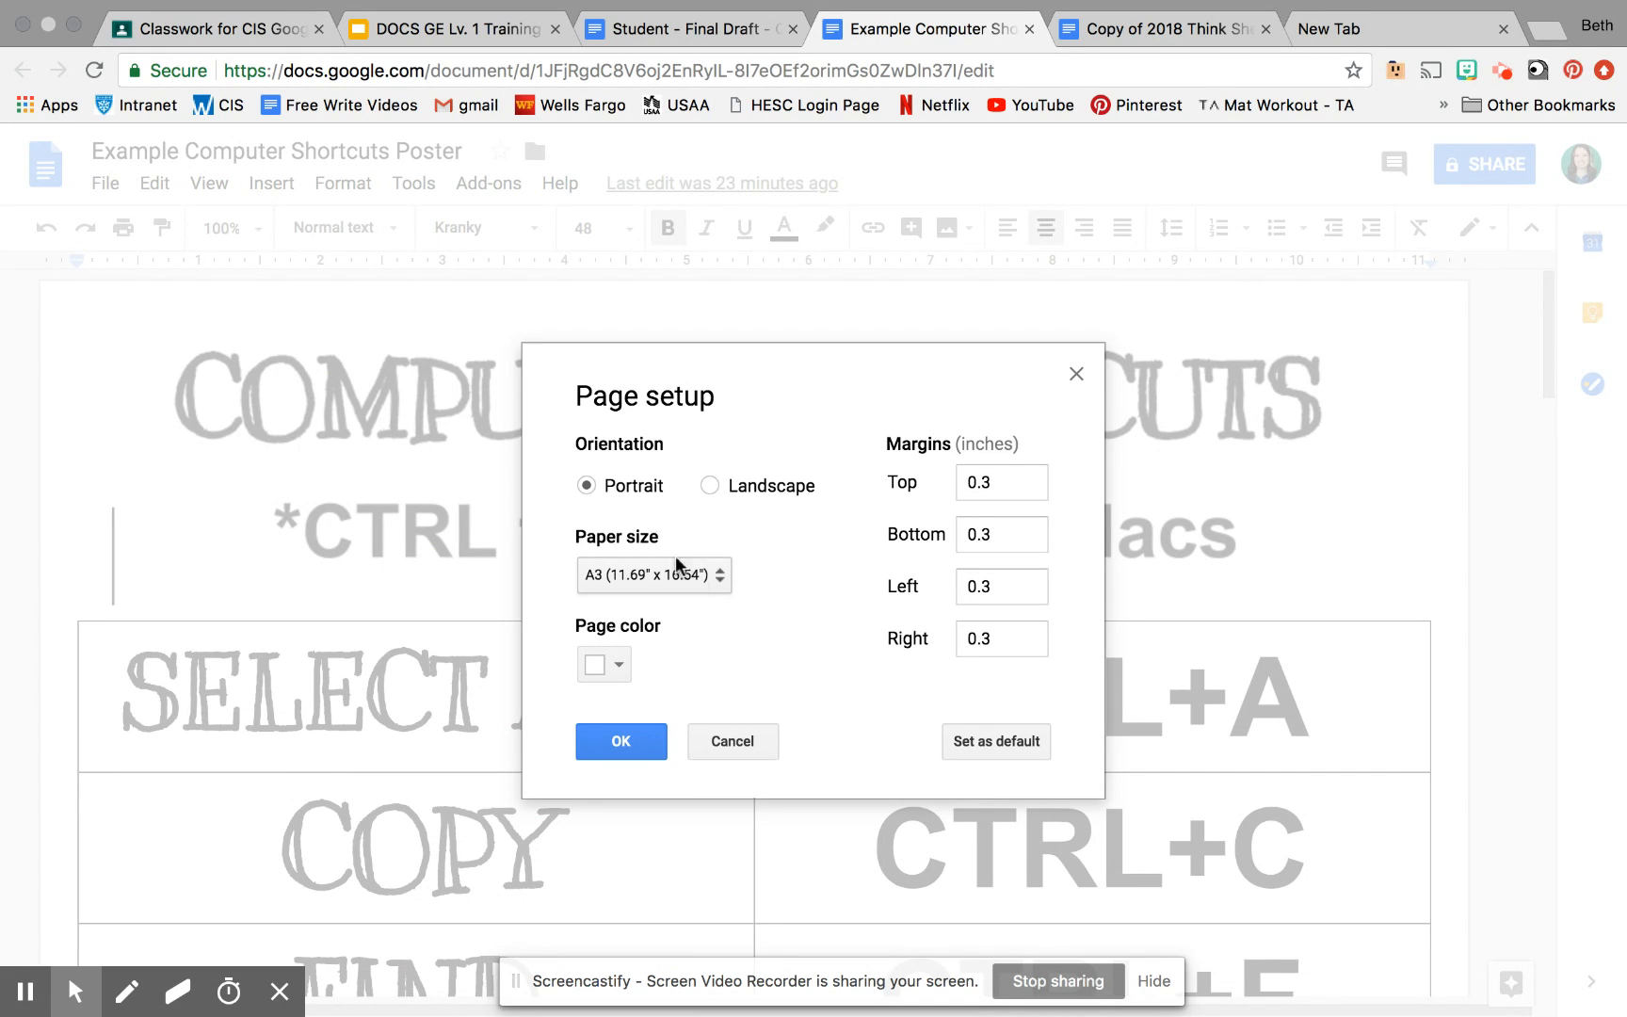
{"action": "left_click", "coordinate": [670, 576]}
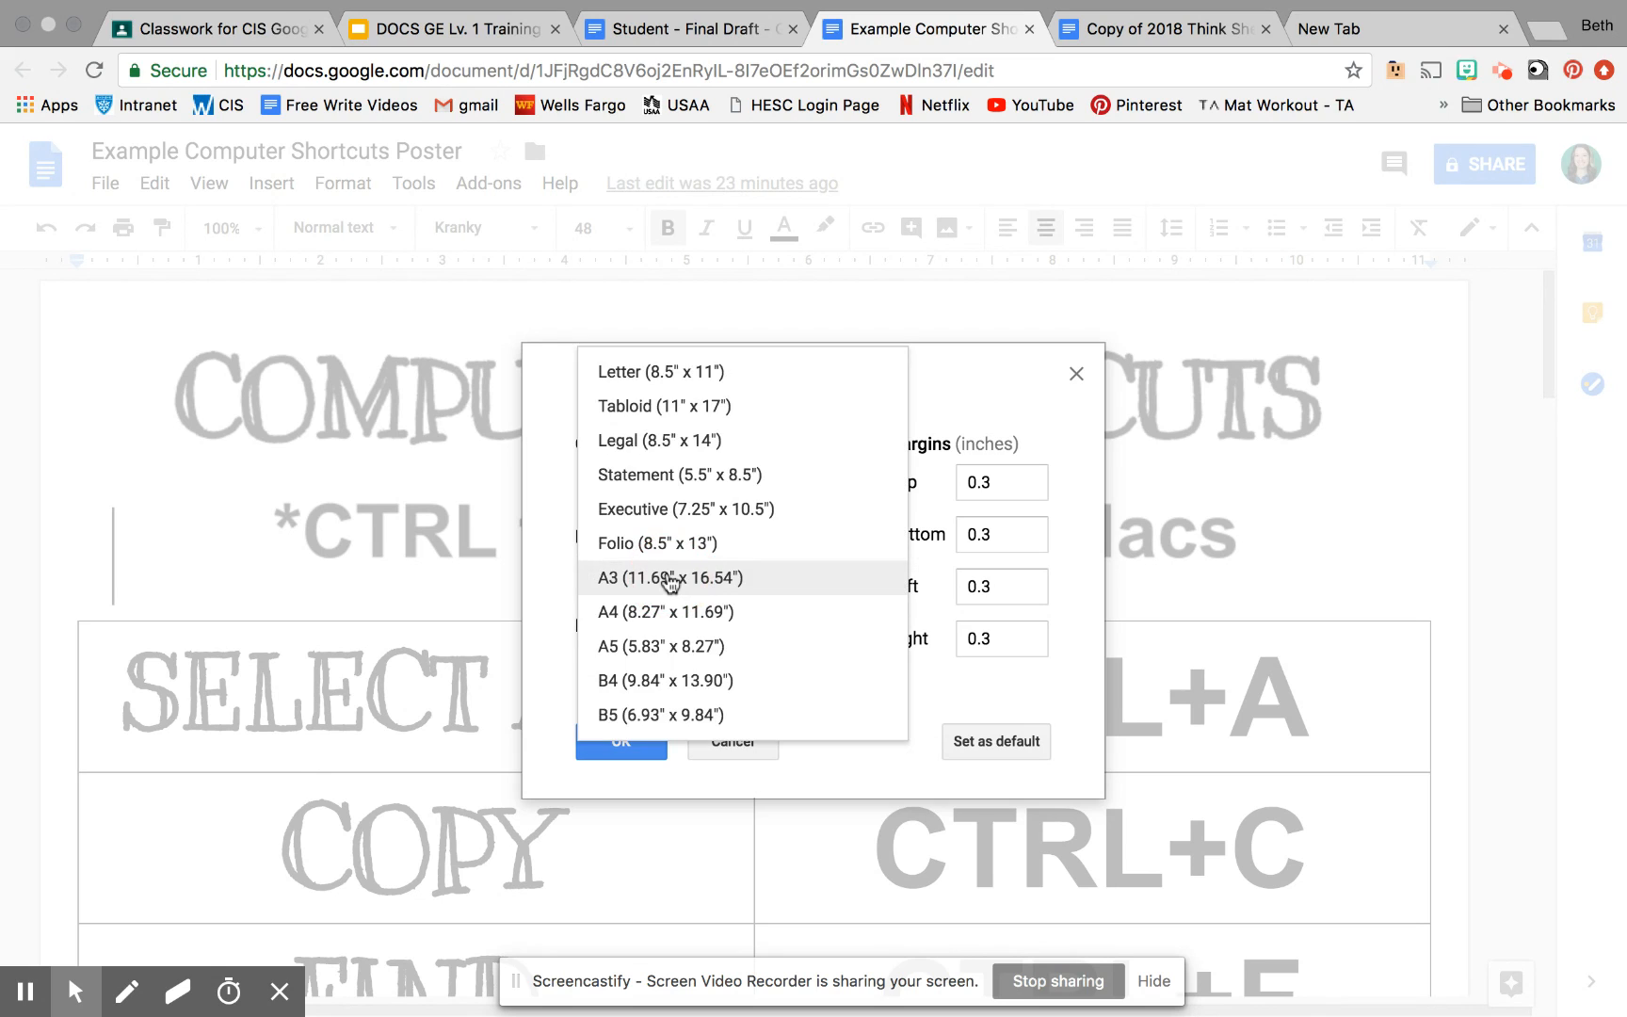
{"action": "left_click", "coordinate": [670, 578]}
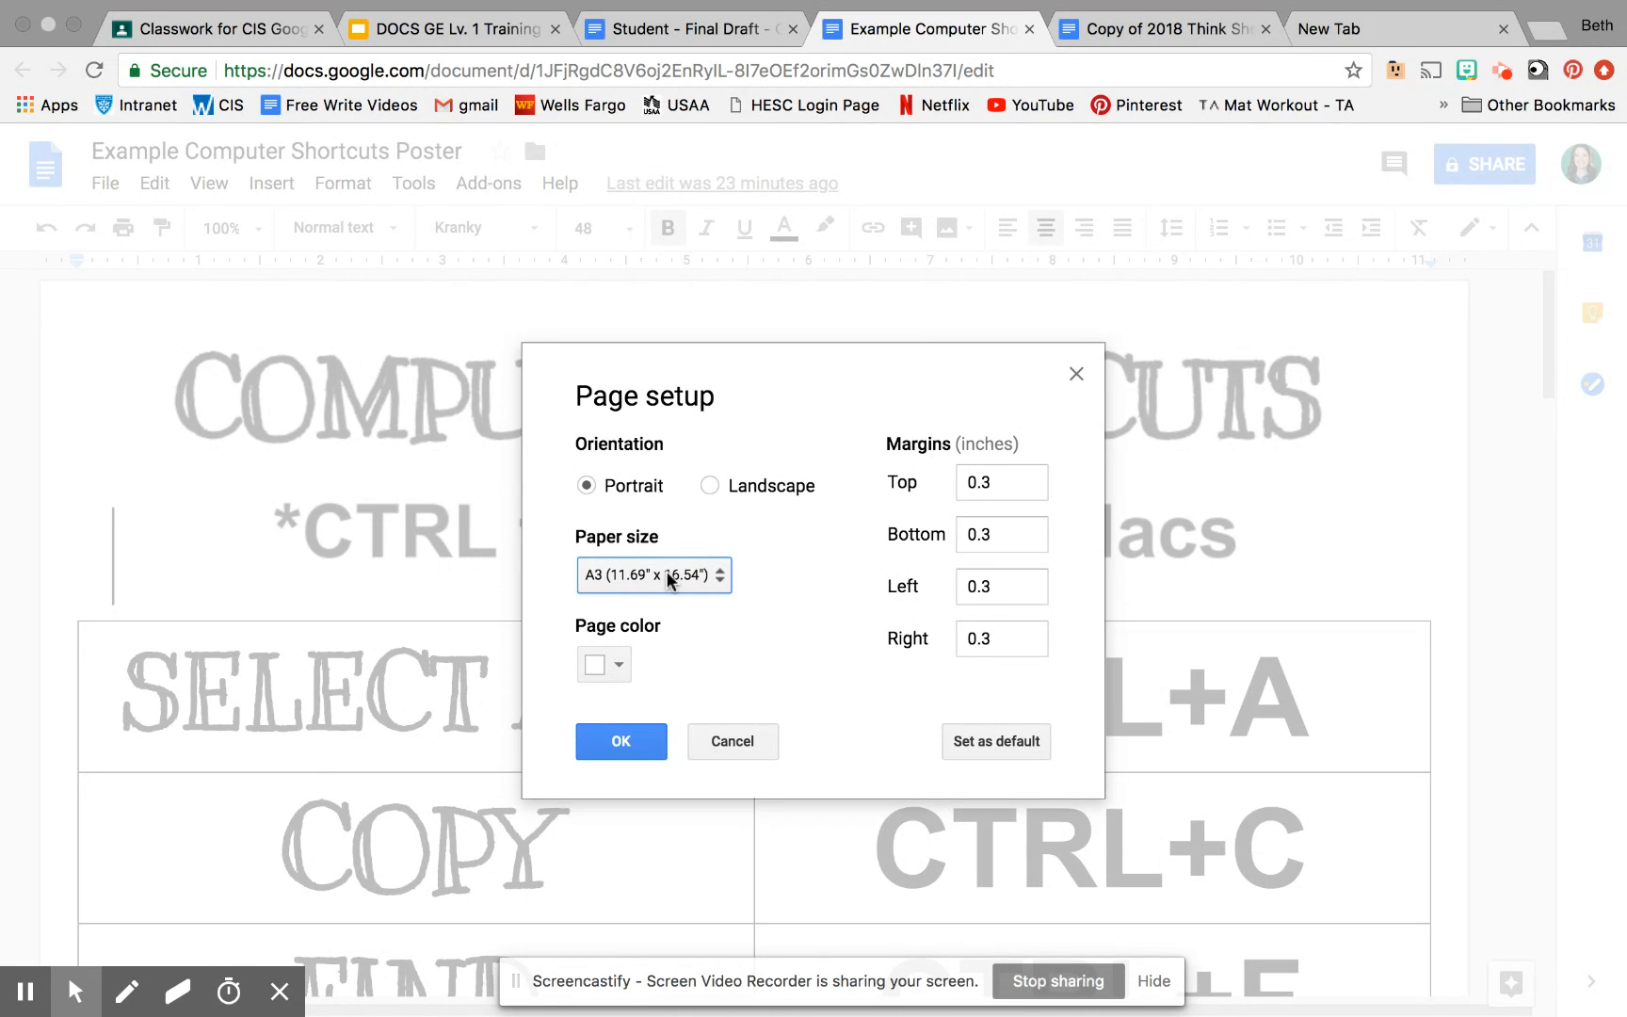
{"action": "left_click", "coordinate": [1000, 483]}
{"action": "left_click", "coordinate": [1001, 533]}
{"action": "left_click", "coordinate": [1003, 589]}
{"action": "left_click", "coordinate": [1002, 633]}
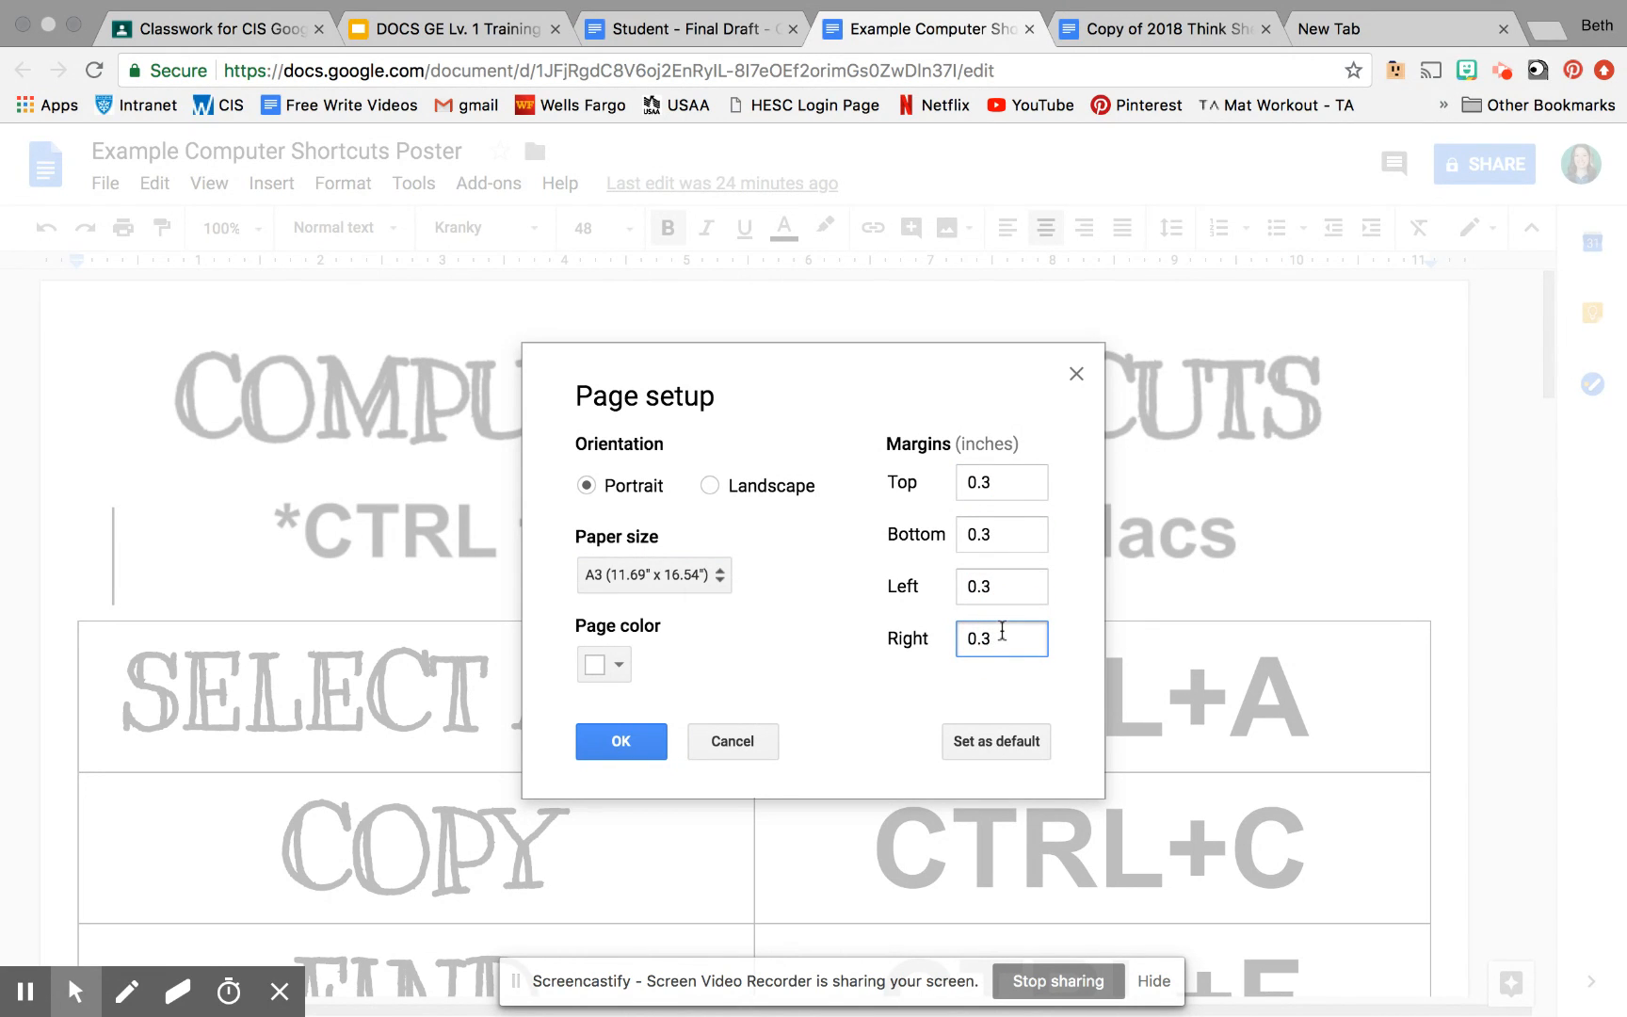
{"action": "left_click", "coordinate": [603, 738]}
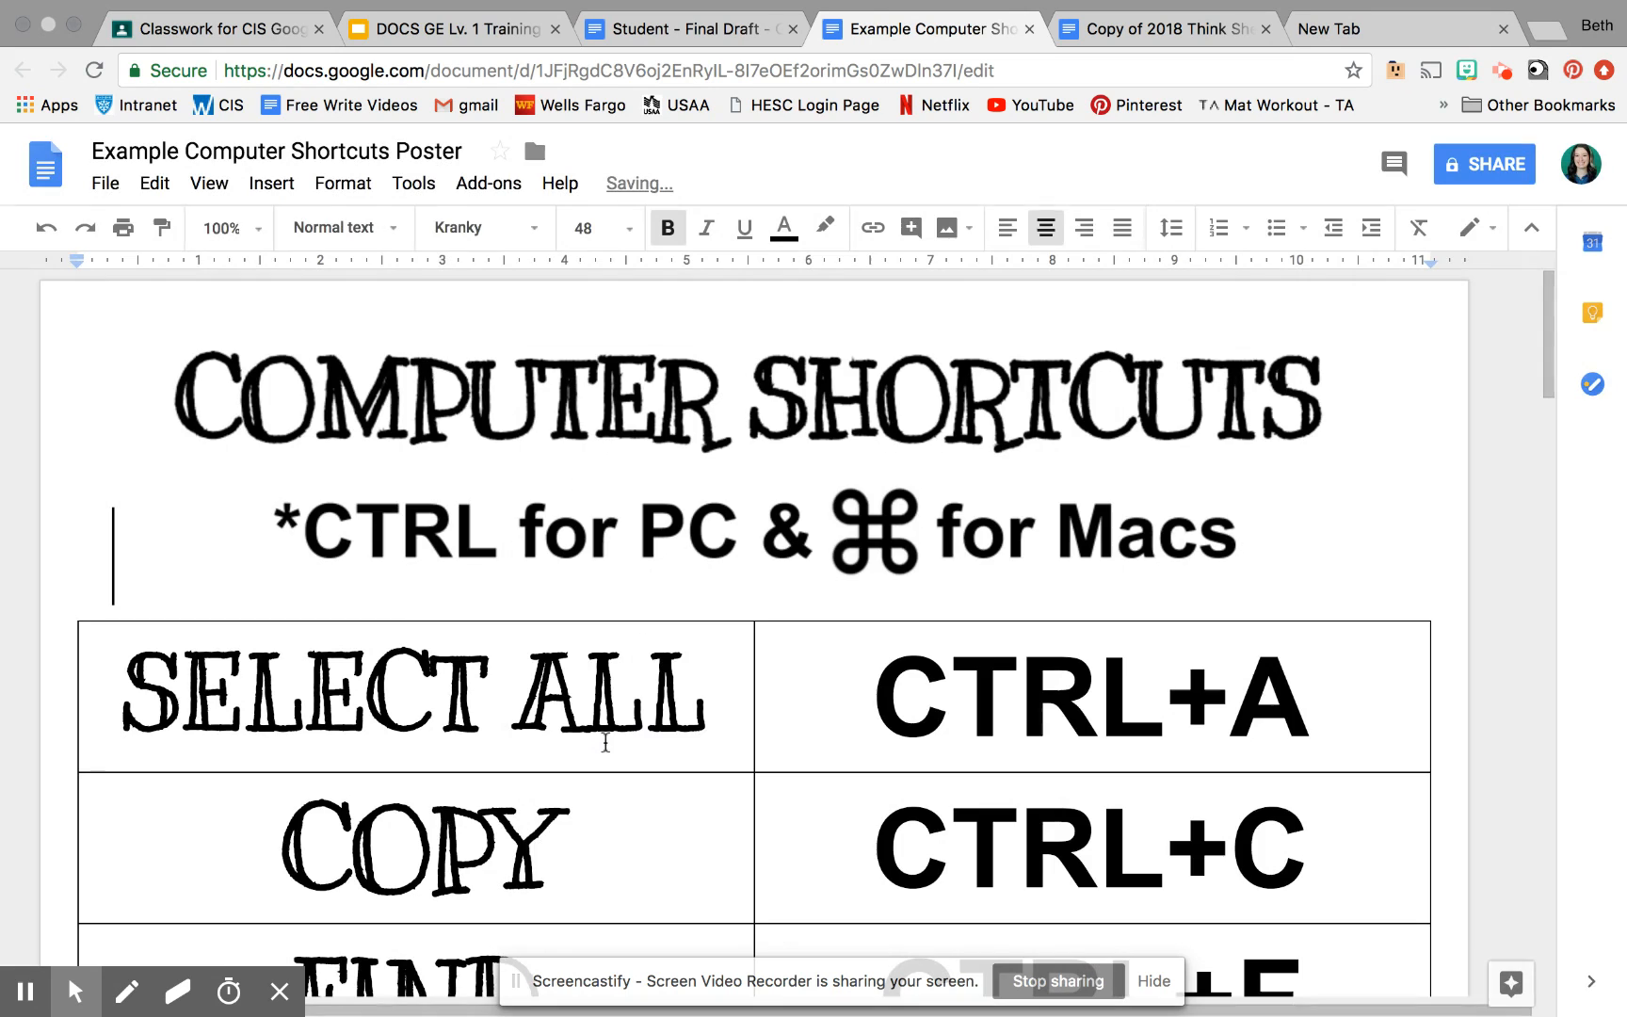
Step: Set the document zoom to 75% and open the poster's title drawing for editing
{"action": "left_click", "coordinate": [234, 228]}
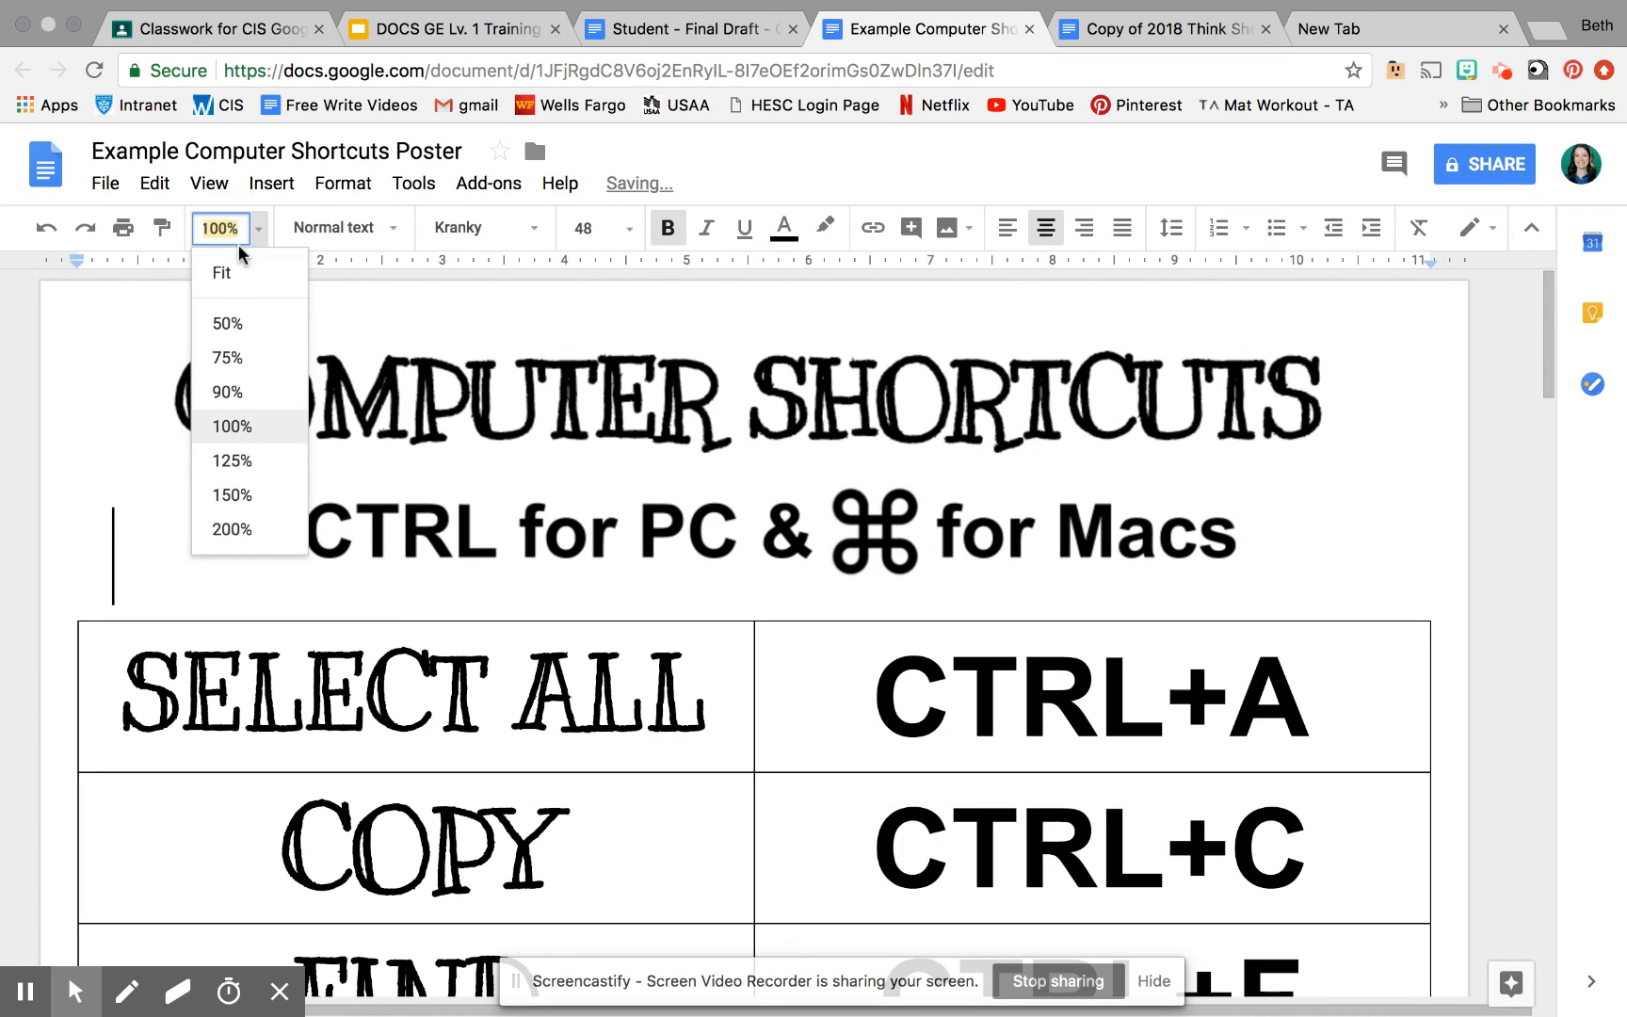
{"action": "left_click", "coordinate": [263, 366]}
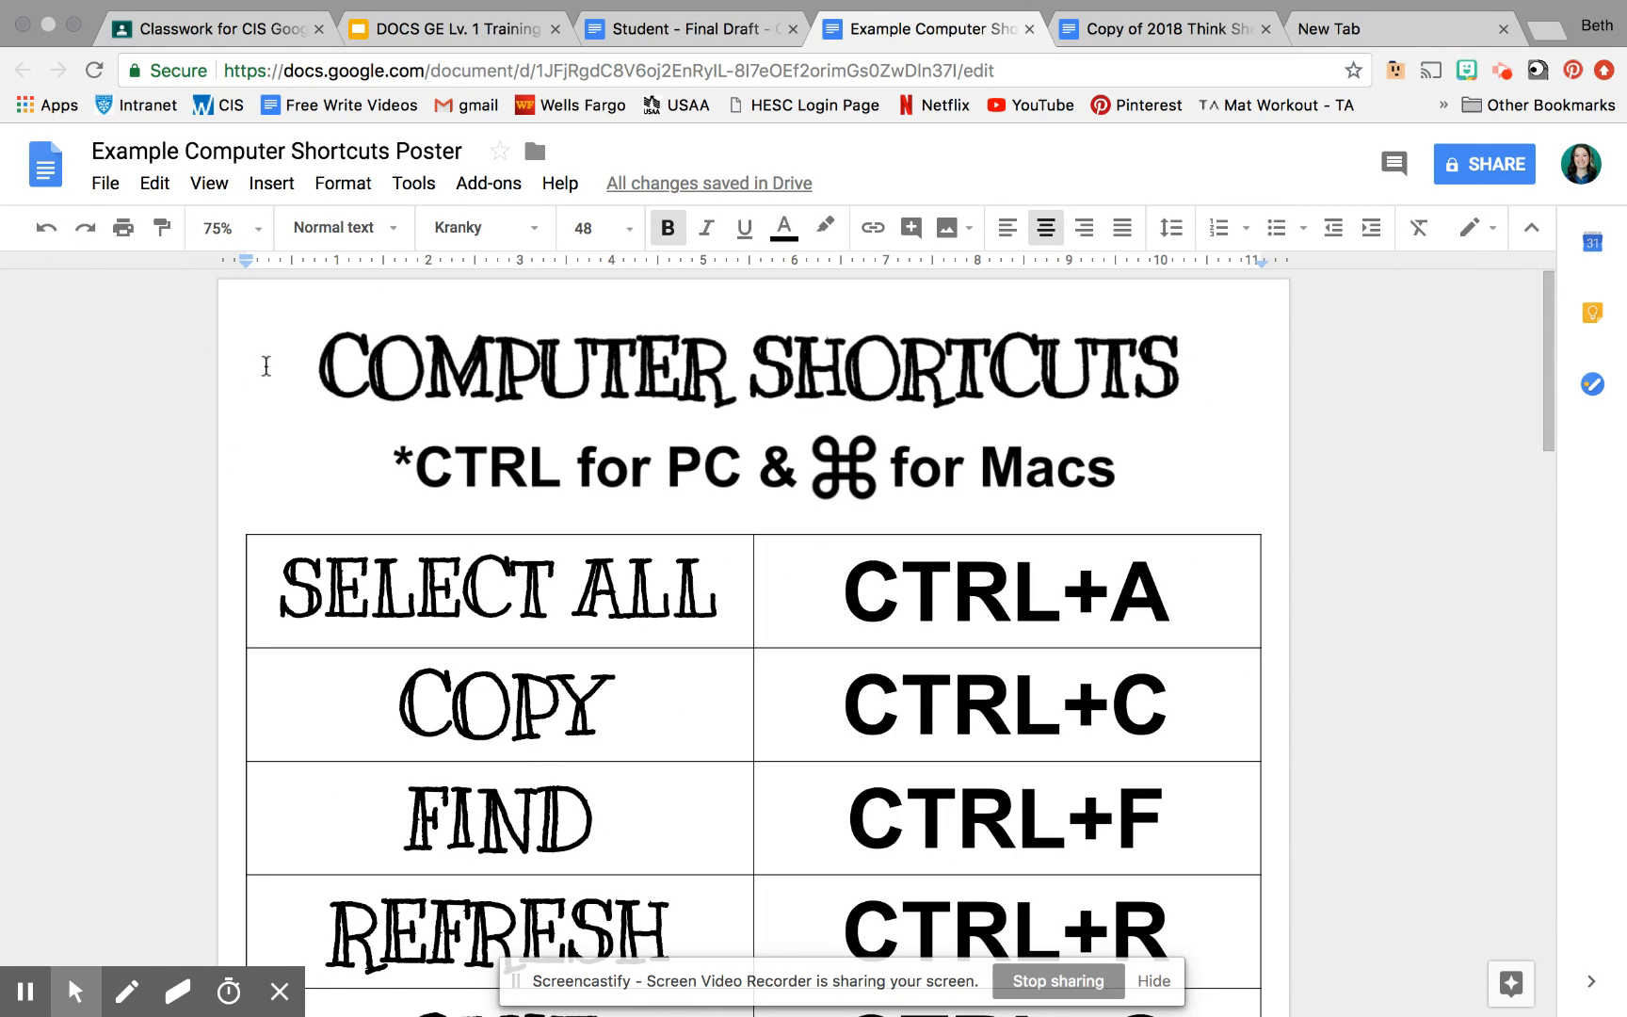
{"action": "left_click", "coordinate": [325, 353]}
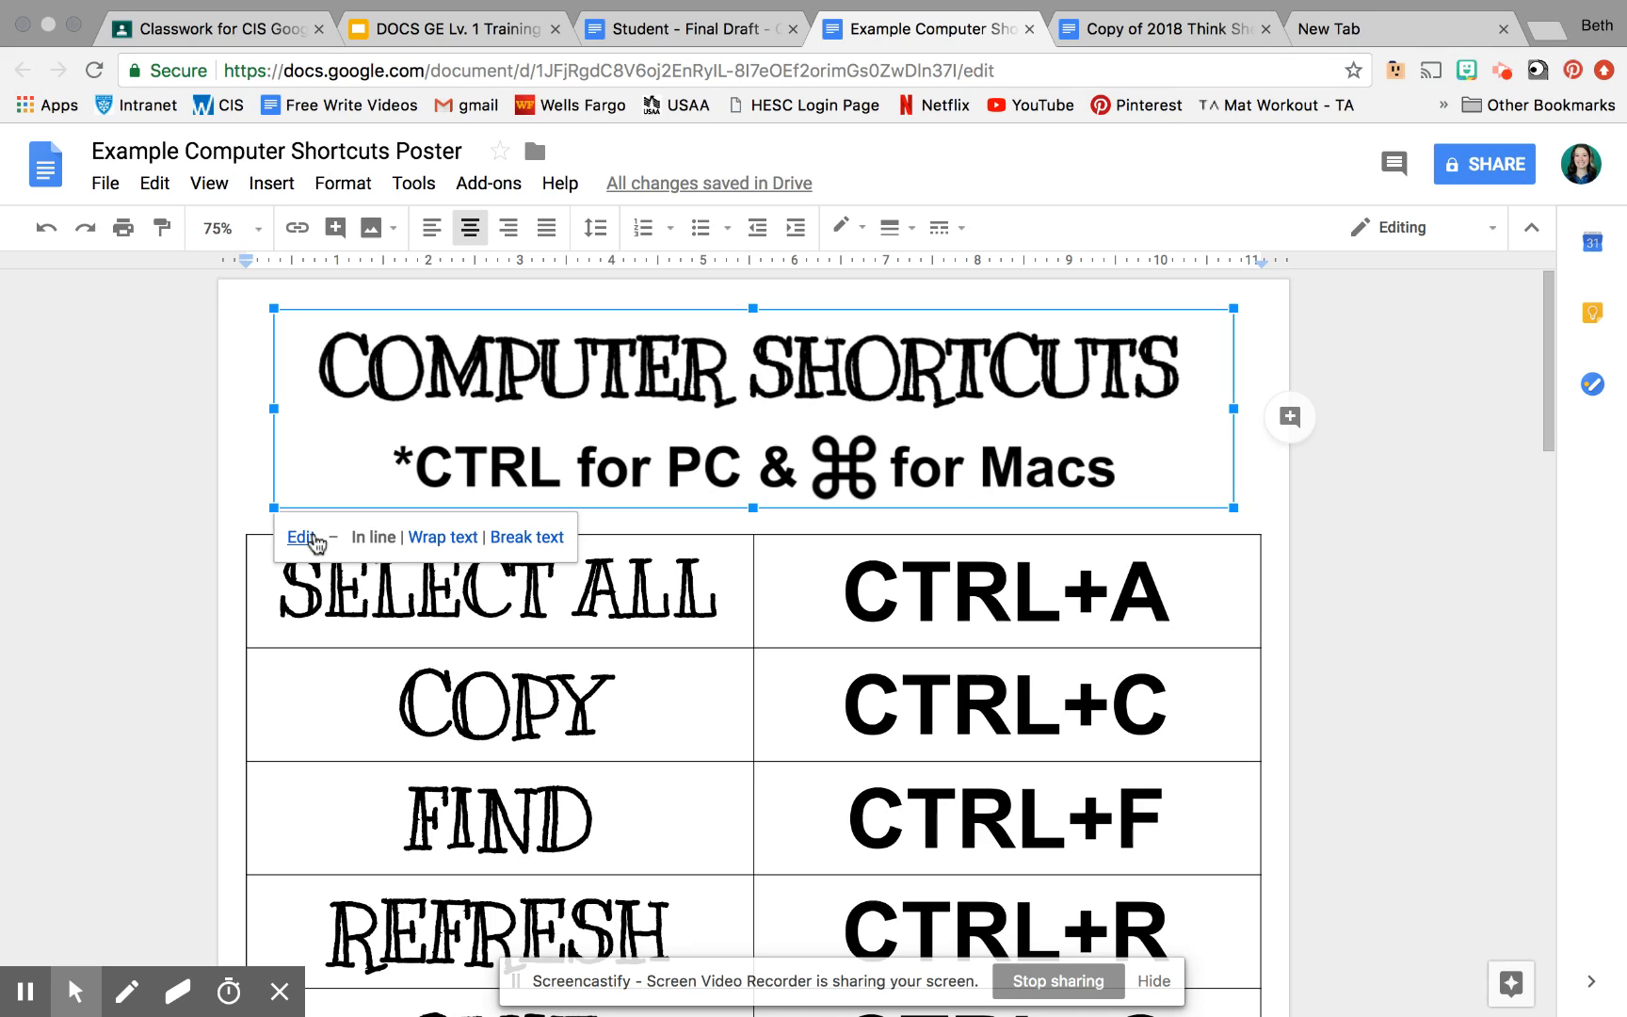
{"action": "left_click", "coordinate": [269, 188]}
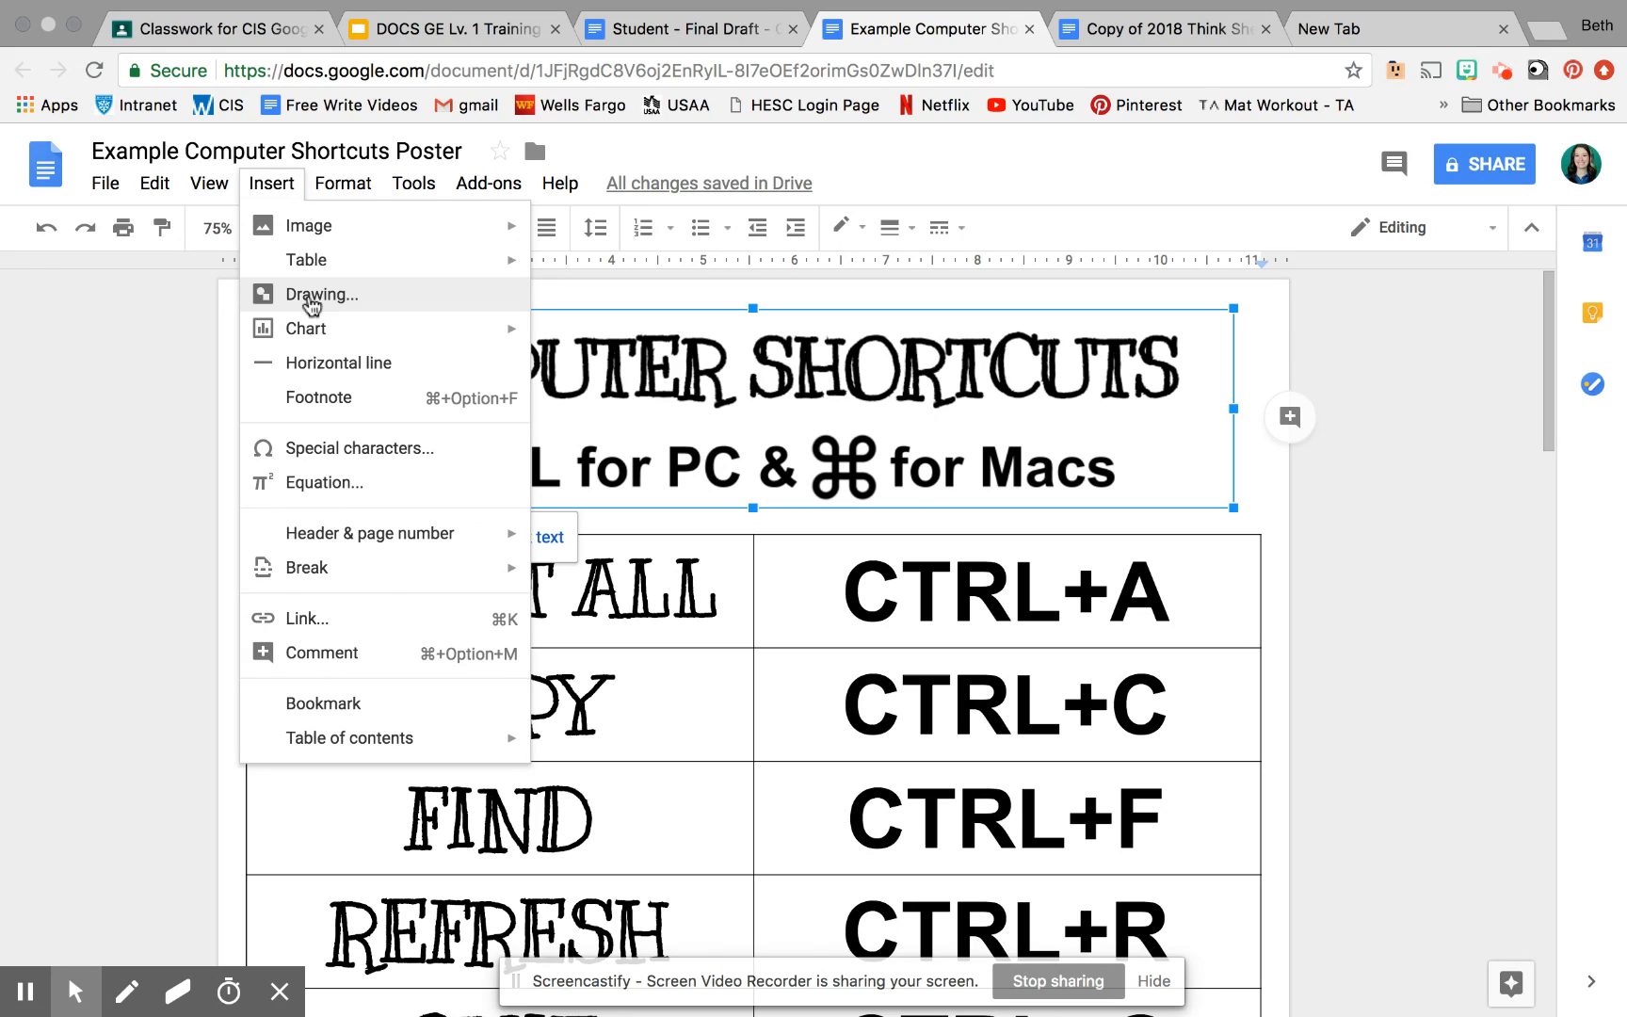
{"action": "left_click", "coordinate": [103, 533]}
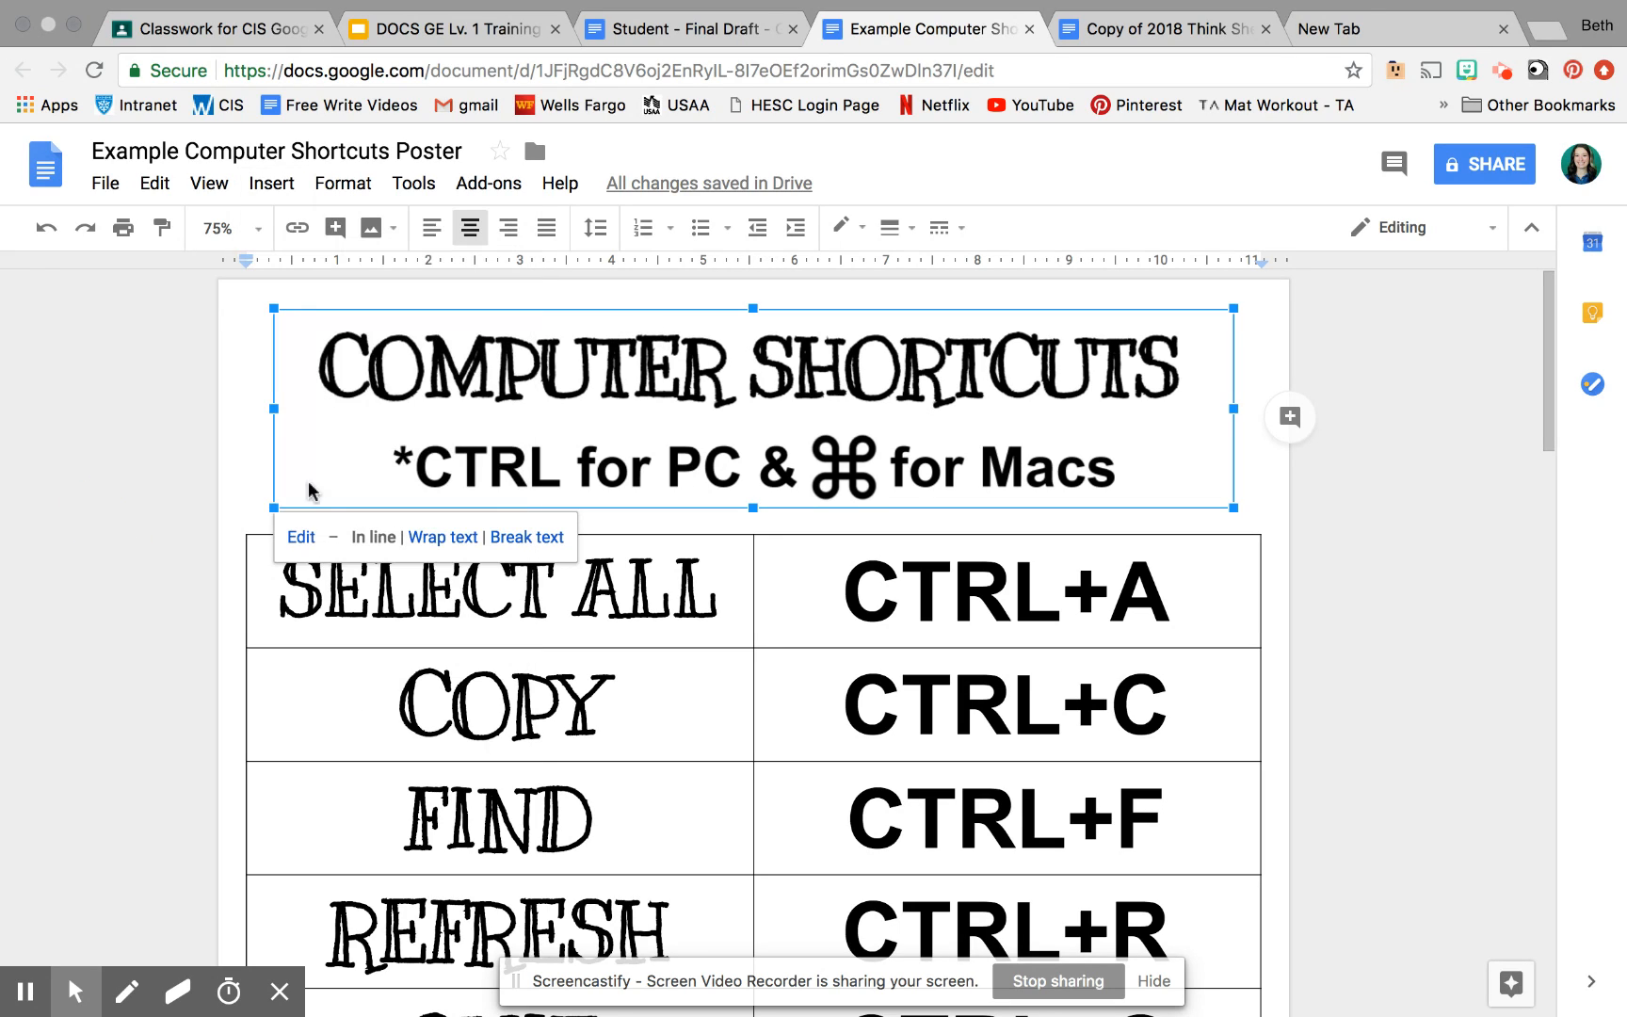
{"action": "left_click", "coordinate": [300, 538]}
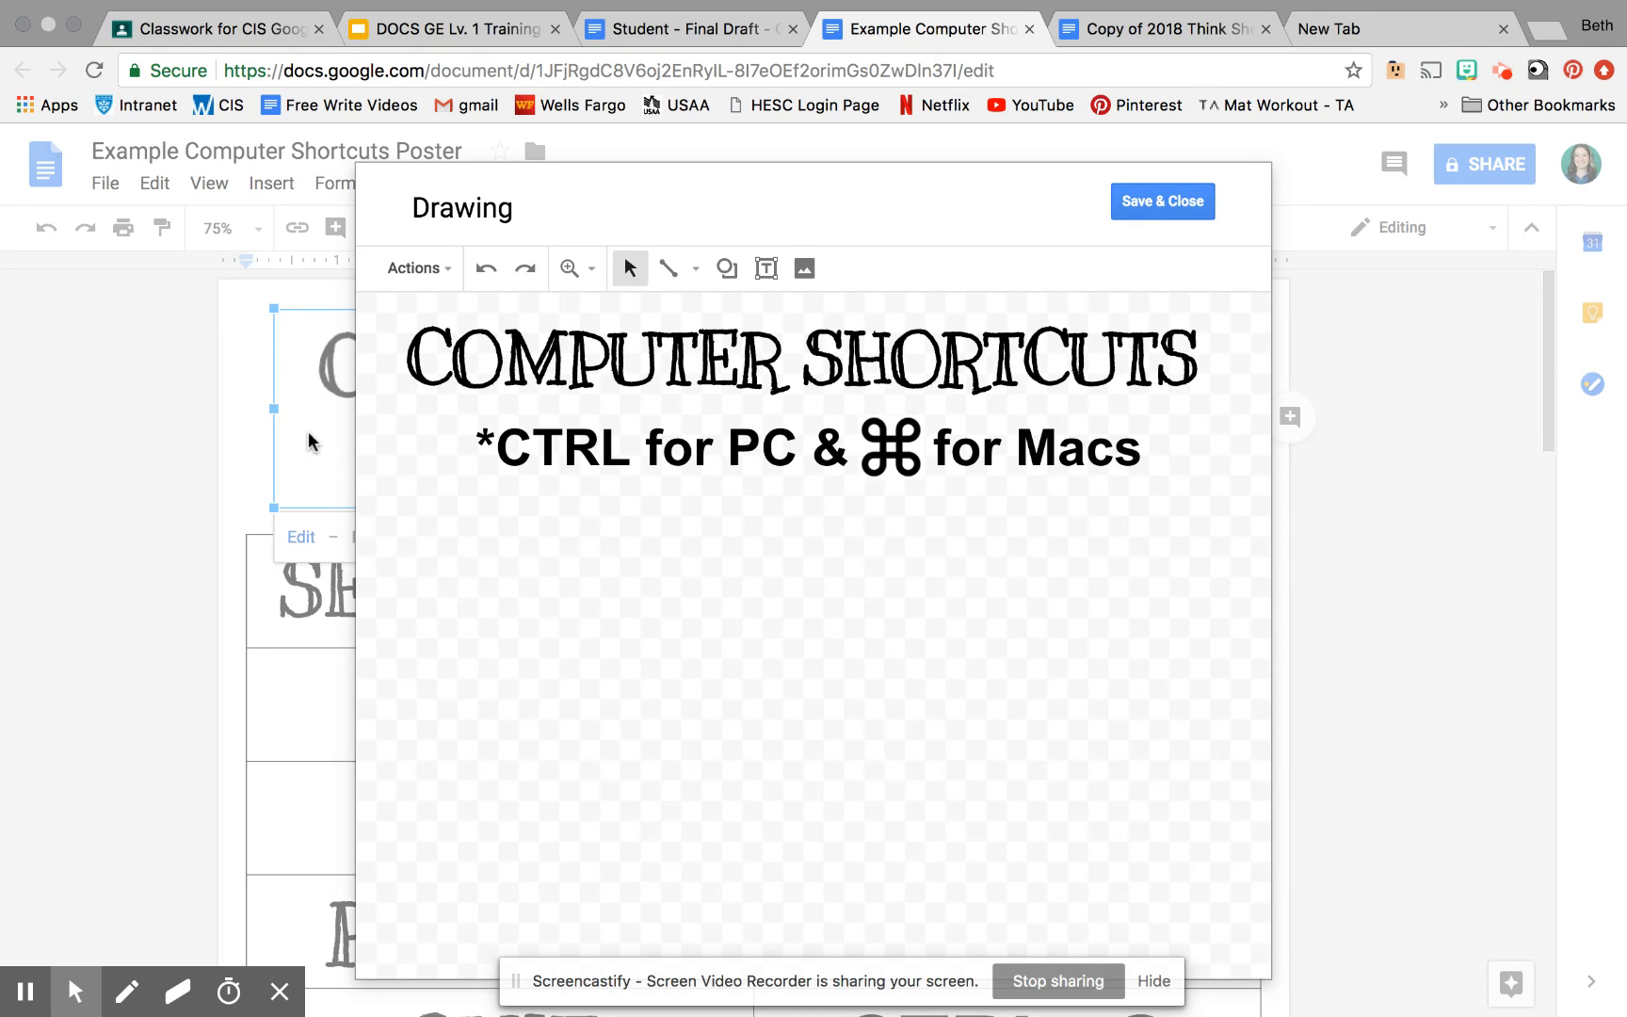
Step: Inspect the separate text boxes for the COMPUTER SHORTCUTS title and the "*CTRL for PC" subtitle in the drawing
{"action": "left_click", "coordinate": [630, 407]}
{"action": "left_click", "coordinate": [630, 448]}
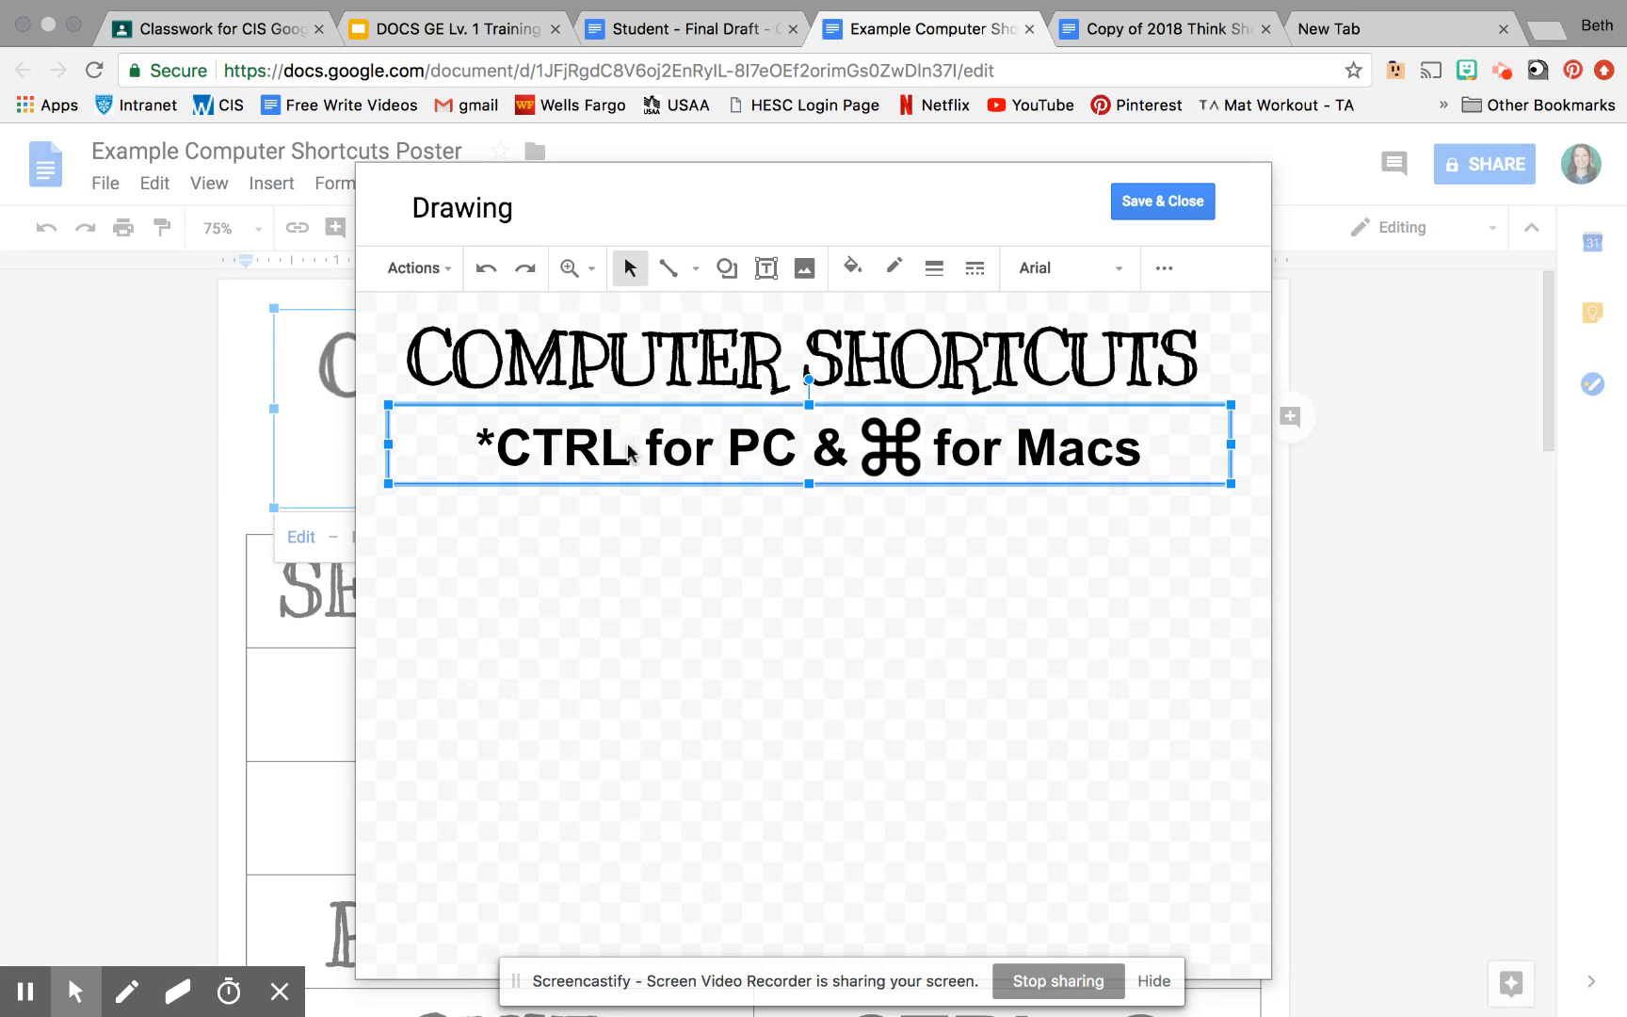
{"action": "left_click", "coordinate": [638, 374]}
{"action": "left_click", "coordinate": [642, 455]}
{"action": "left_click", "coordinate": [660, 376]}
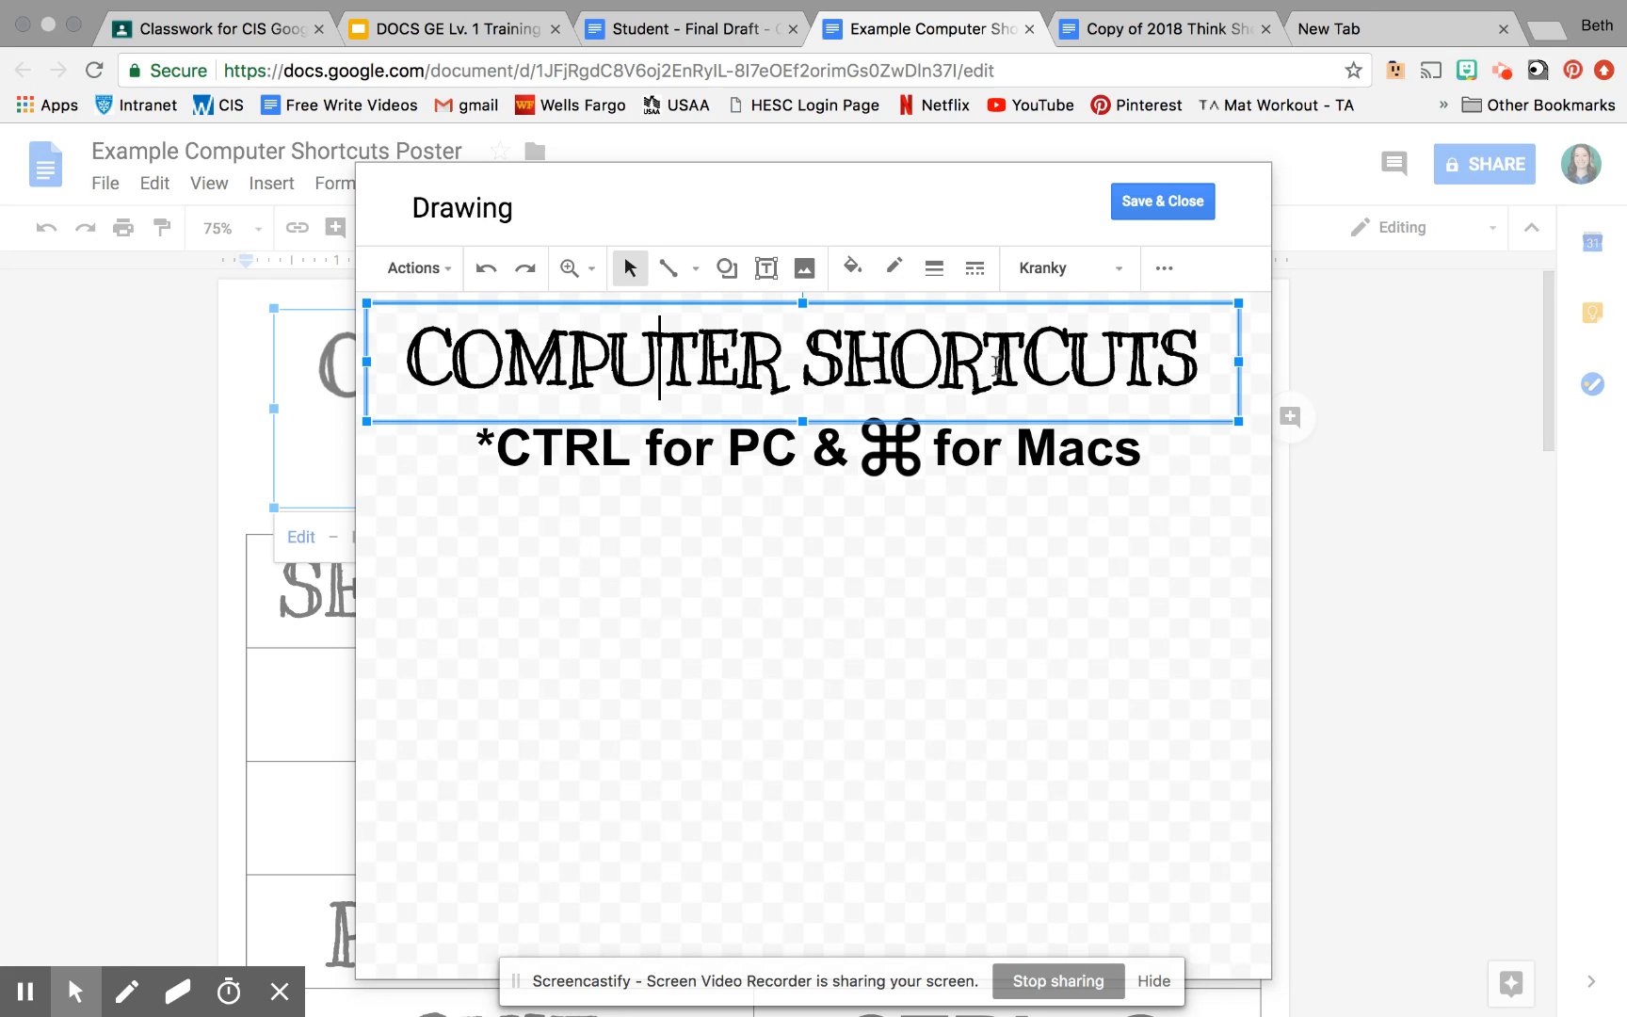
{"action": "left_click", "coordinate": [646, 455]}
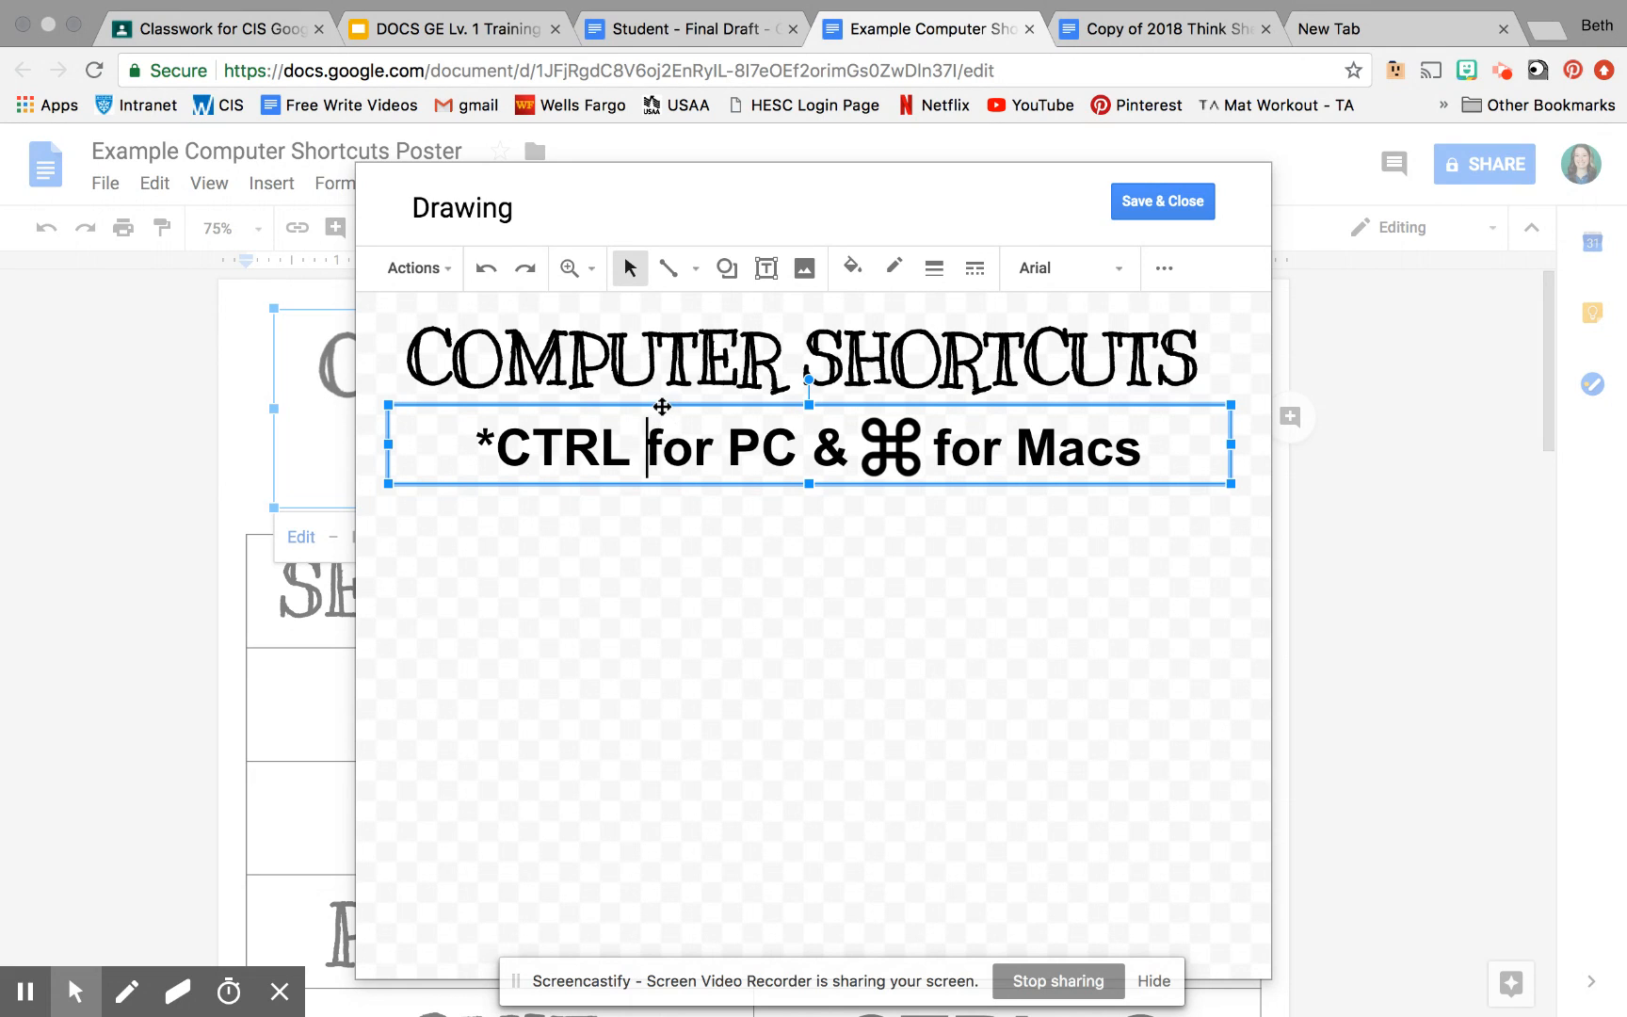
Step: Try moving the COMPUTER SHORTCUTS text box slightly down in the drawing, and undo the move
{"action": "left_click_drag", "start_coordinate": [662, 407], "coordinate": [665, 411]}
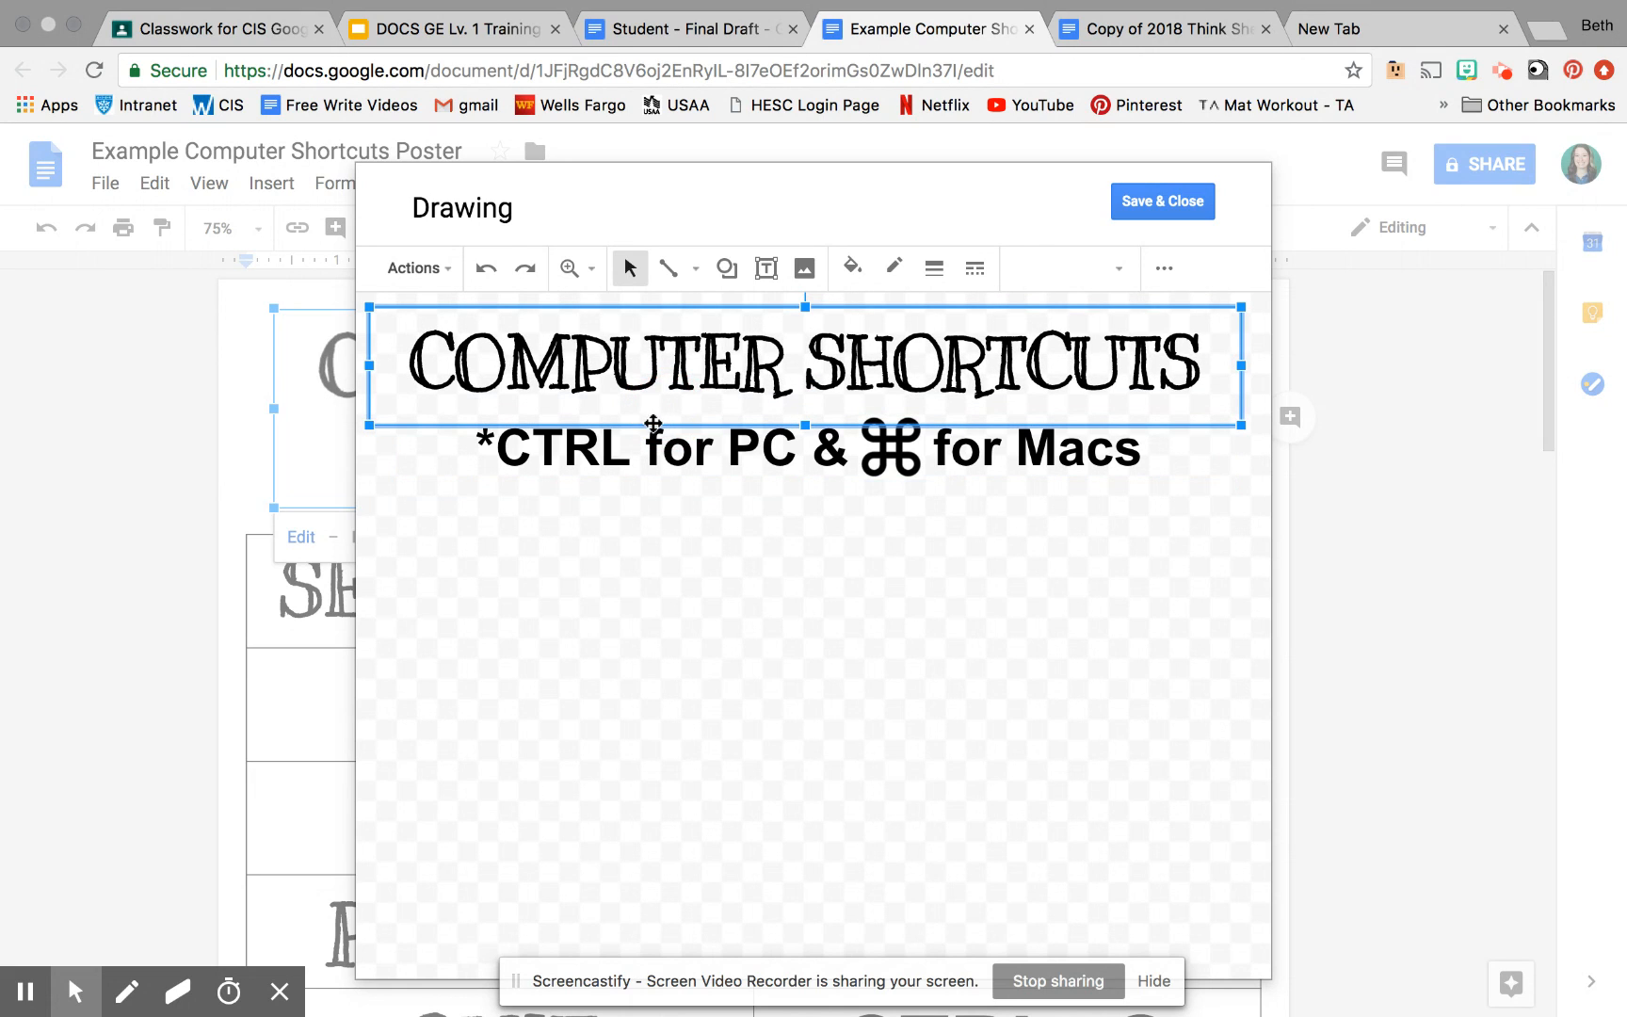
{"action": "key", "text": "super+z"}
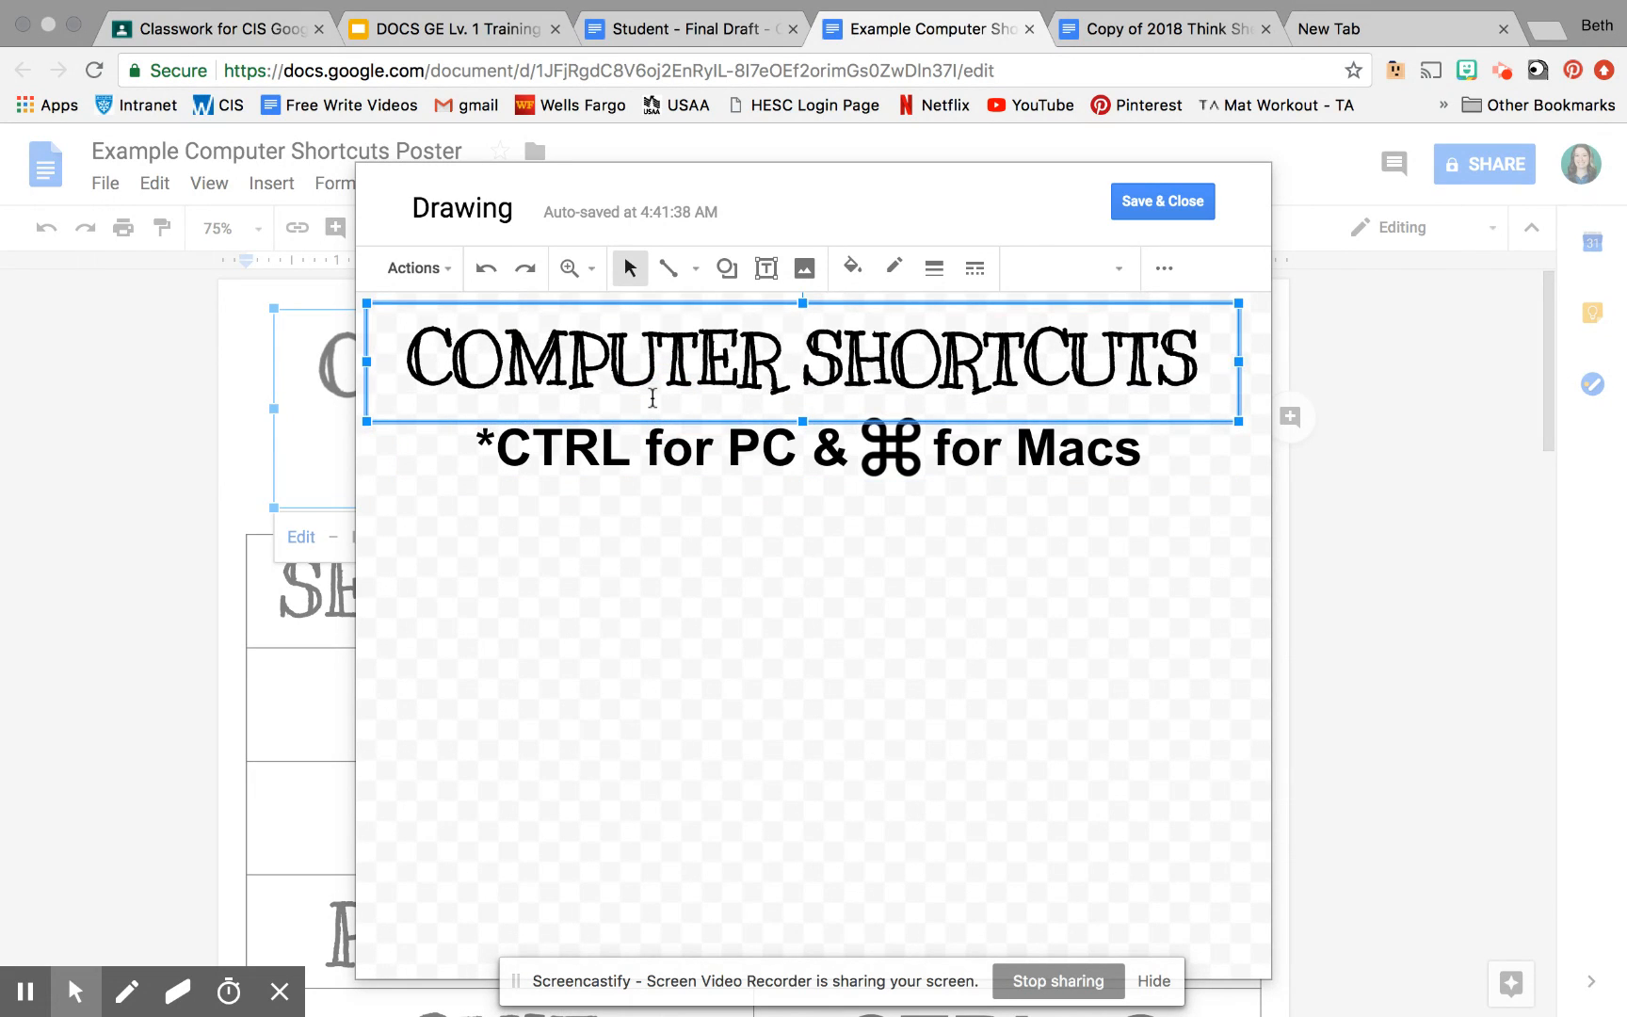
{"action": "left_click", "coordinate": [866, 450]}
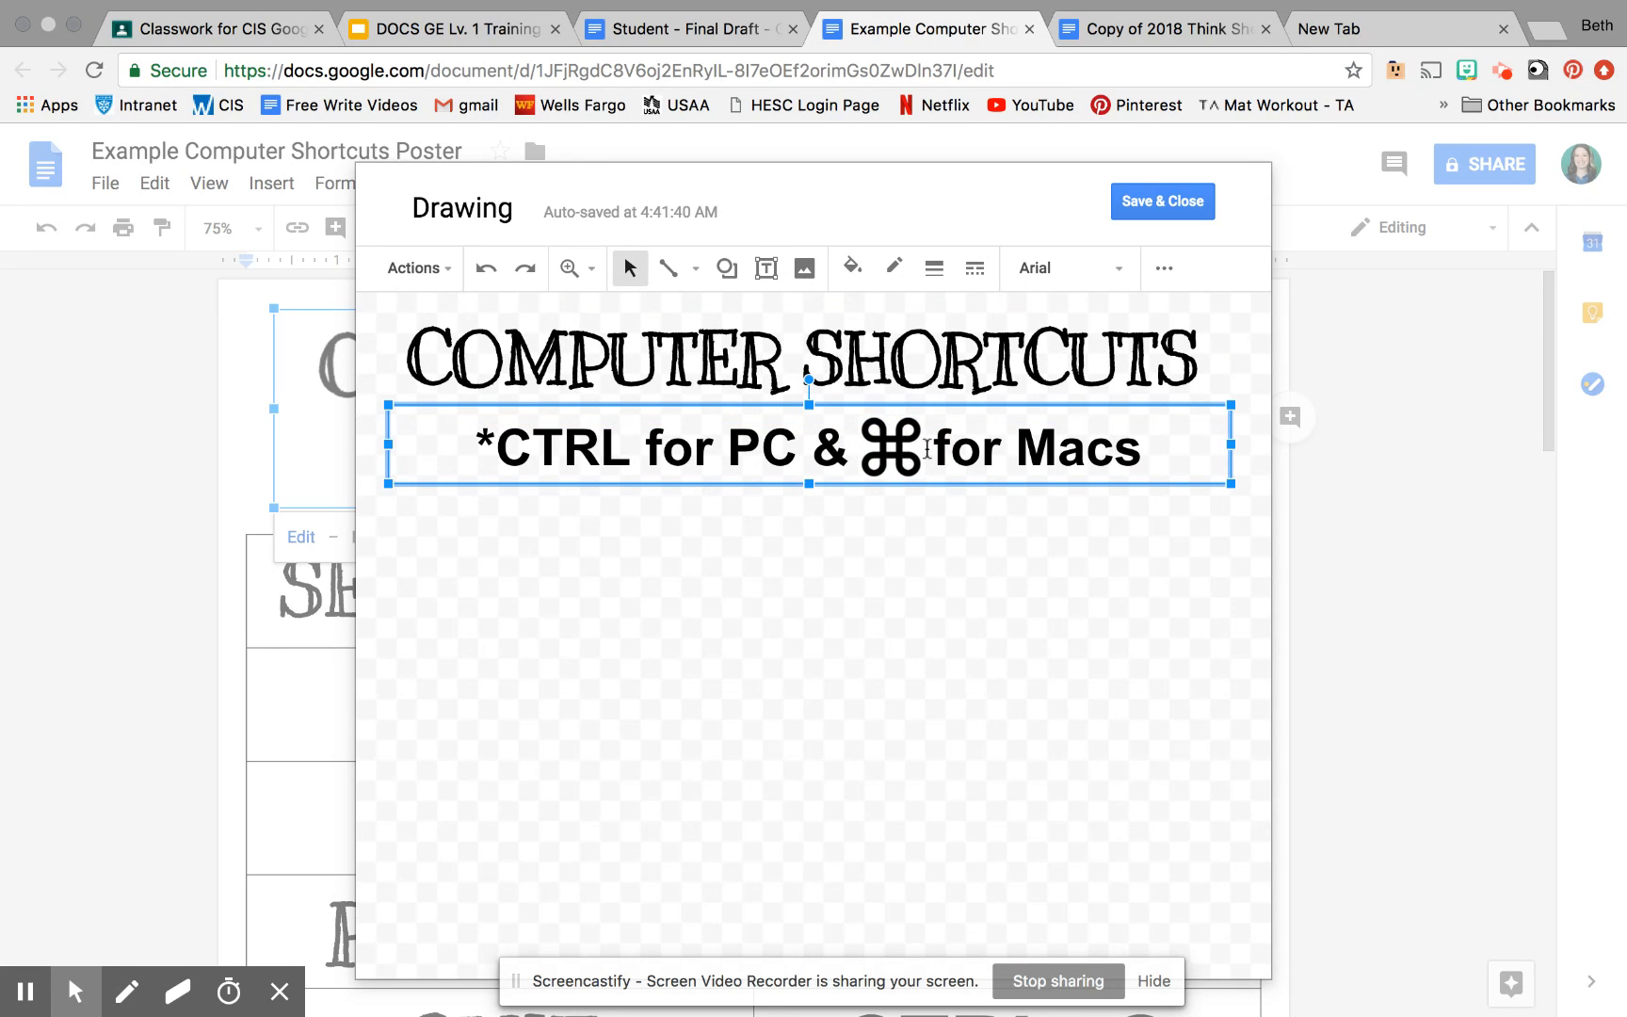
{"action": "left_click", "coordinate": [890, 450]}
{"action": "mouse_move", "coordinate": [837, 405]}
{"action": "left_mouse_down"}
{"action": "mouse_move", "coordinate": [843, 509]}
{"action": "mouse_move", "coordinate": [847, 424]}
{"action": "left_mouse_up"}
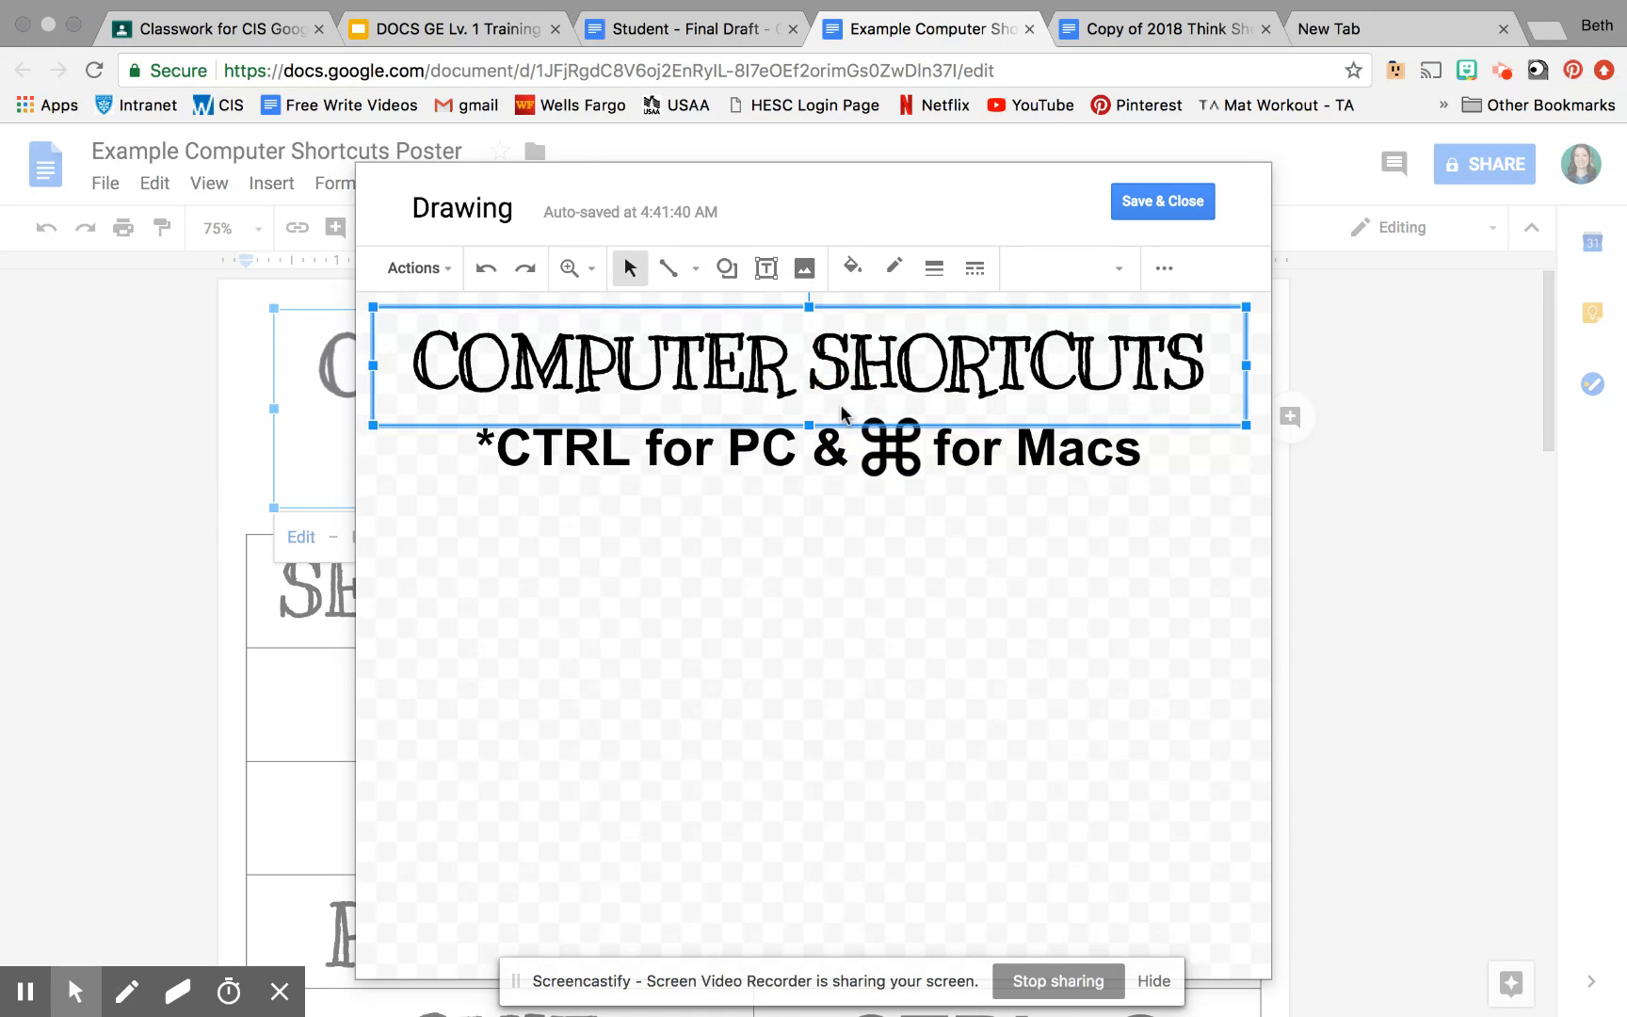
Step: Move the subtitle text box down away from the command symbol and select the symbol image on its own
{"action": "left_click", "coordinate": [815, 478]}
{"action": "left_click_drag", "start_coordinate": [823, 488], "coordinate": [820, 597]}
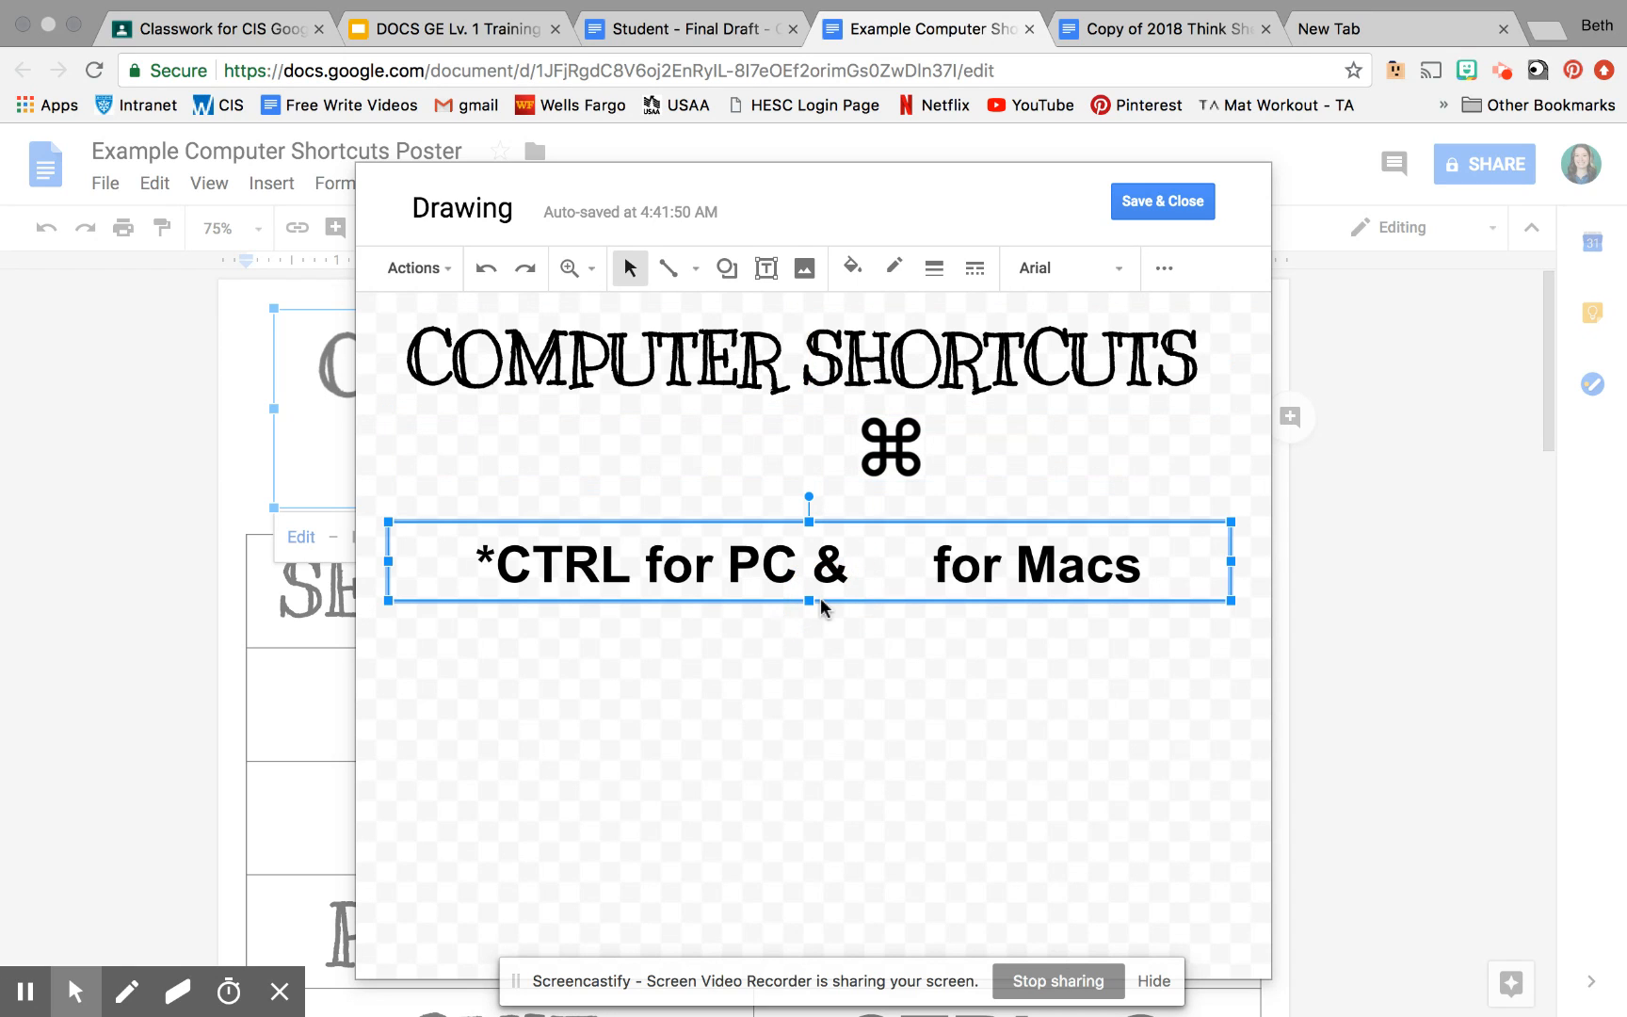
{"action": "left_click", "coordinate": [890, 460]}
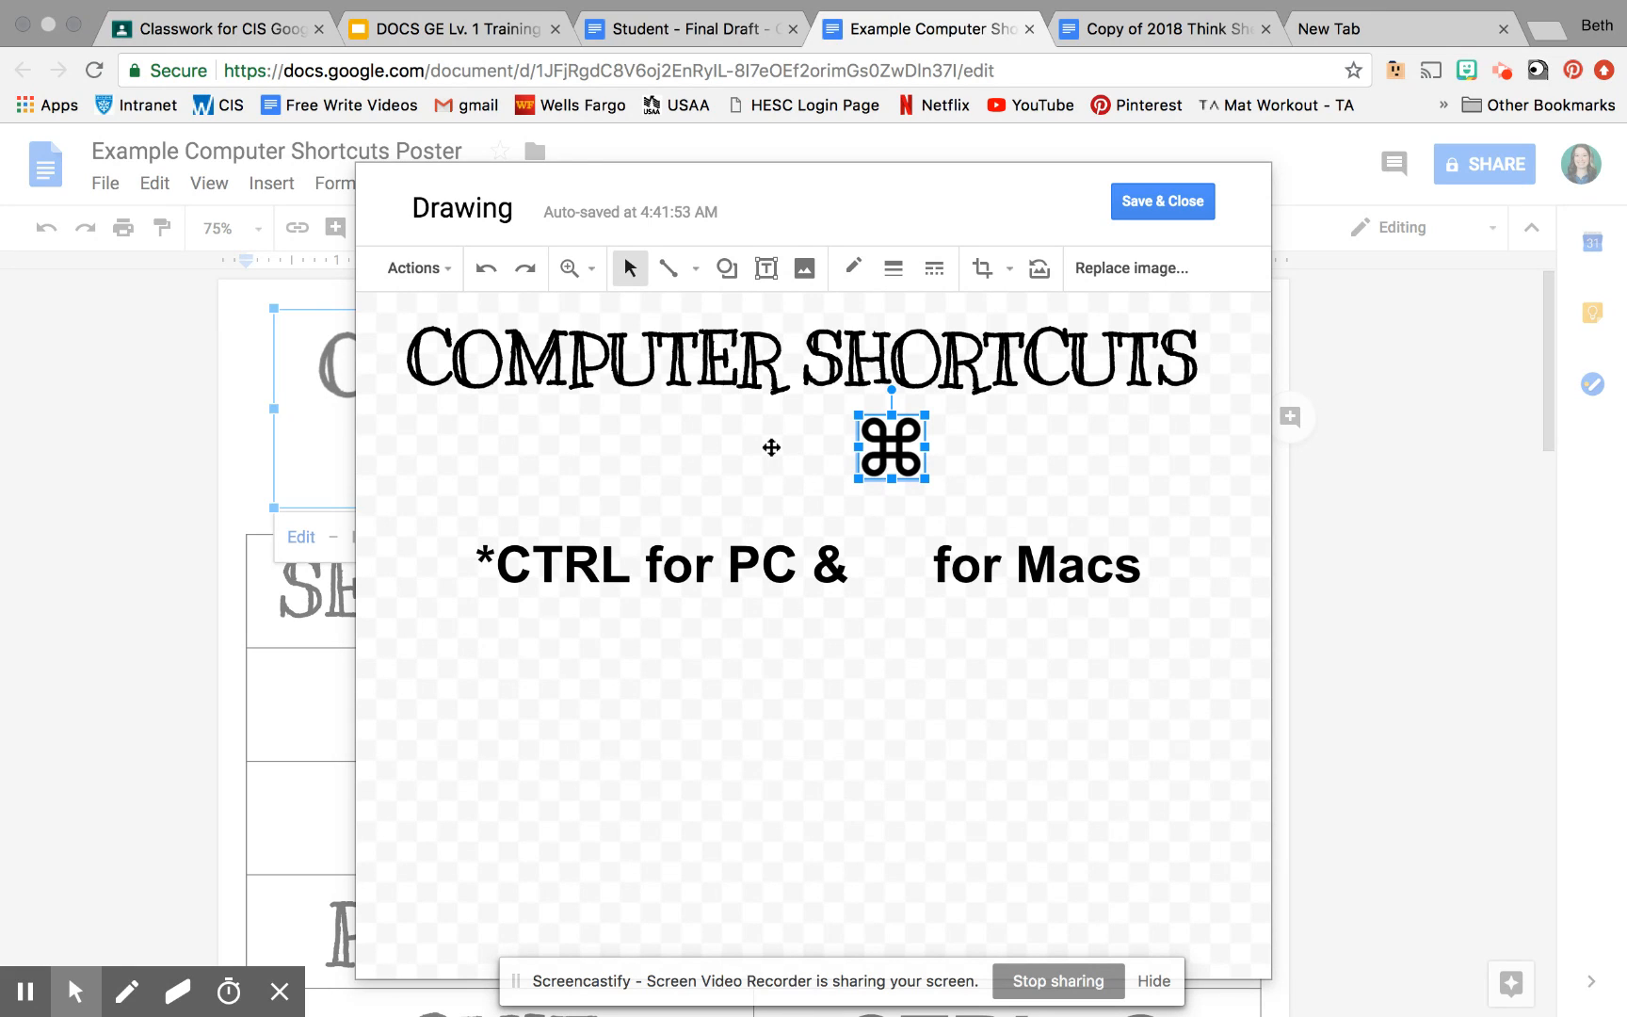
{"action": "key", "text": "super+shift+4"}
{"action": "key", "text": "Escape"}
Step: Search Google images for "command icon for apple" to insert into the drawing
{"action": "left_click", "coordinate": [807, 273]}
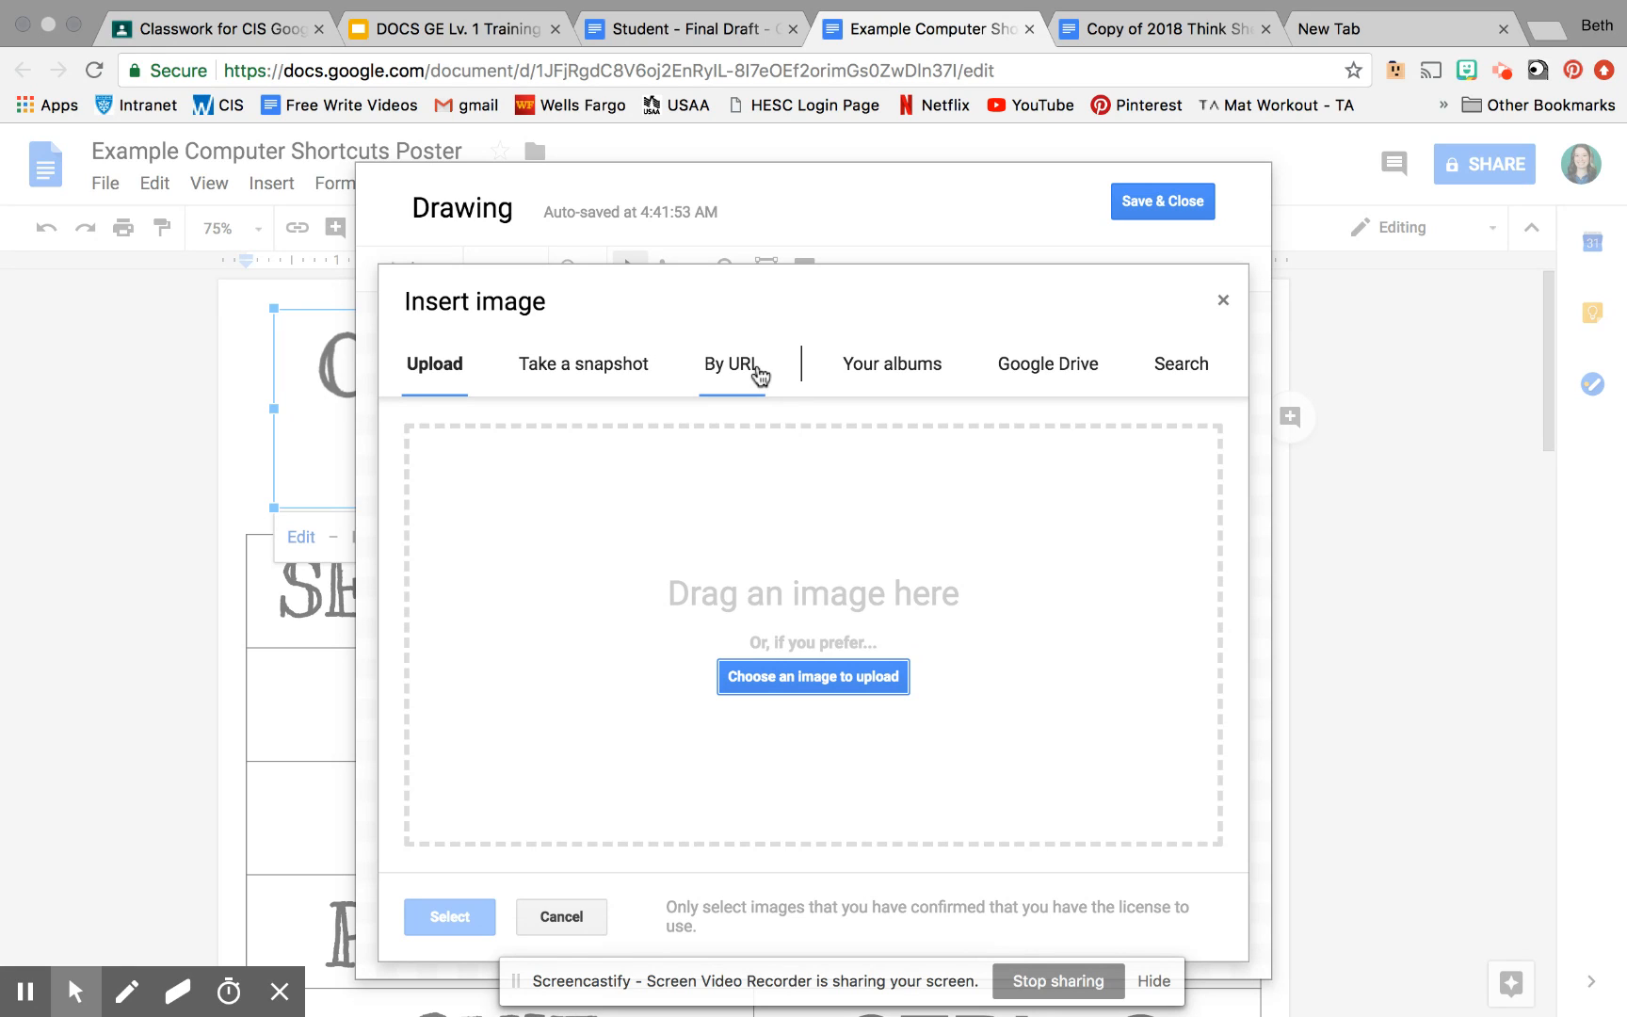
{"action": "left_click", "coordinate": [1174, 366]}
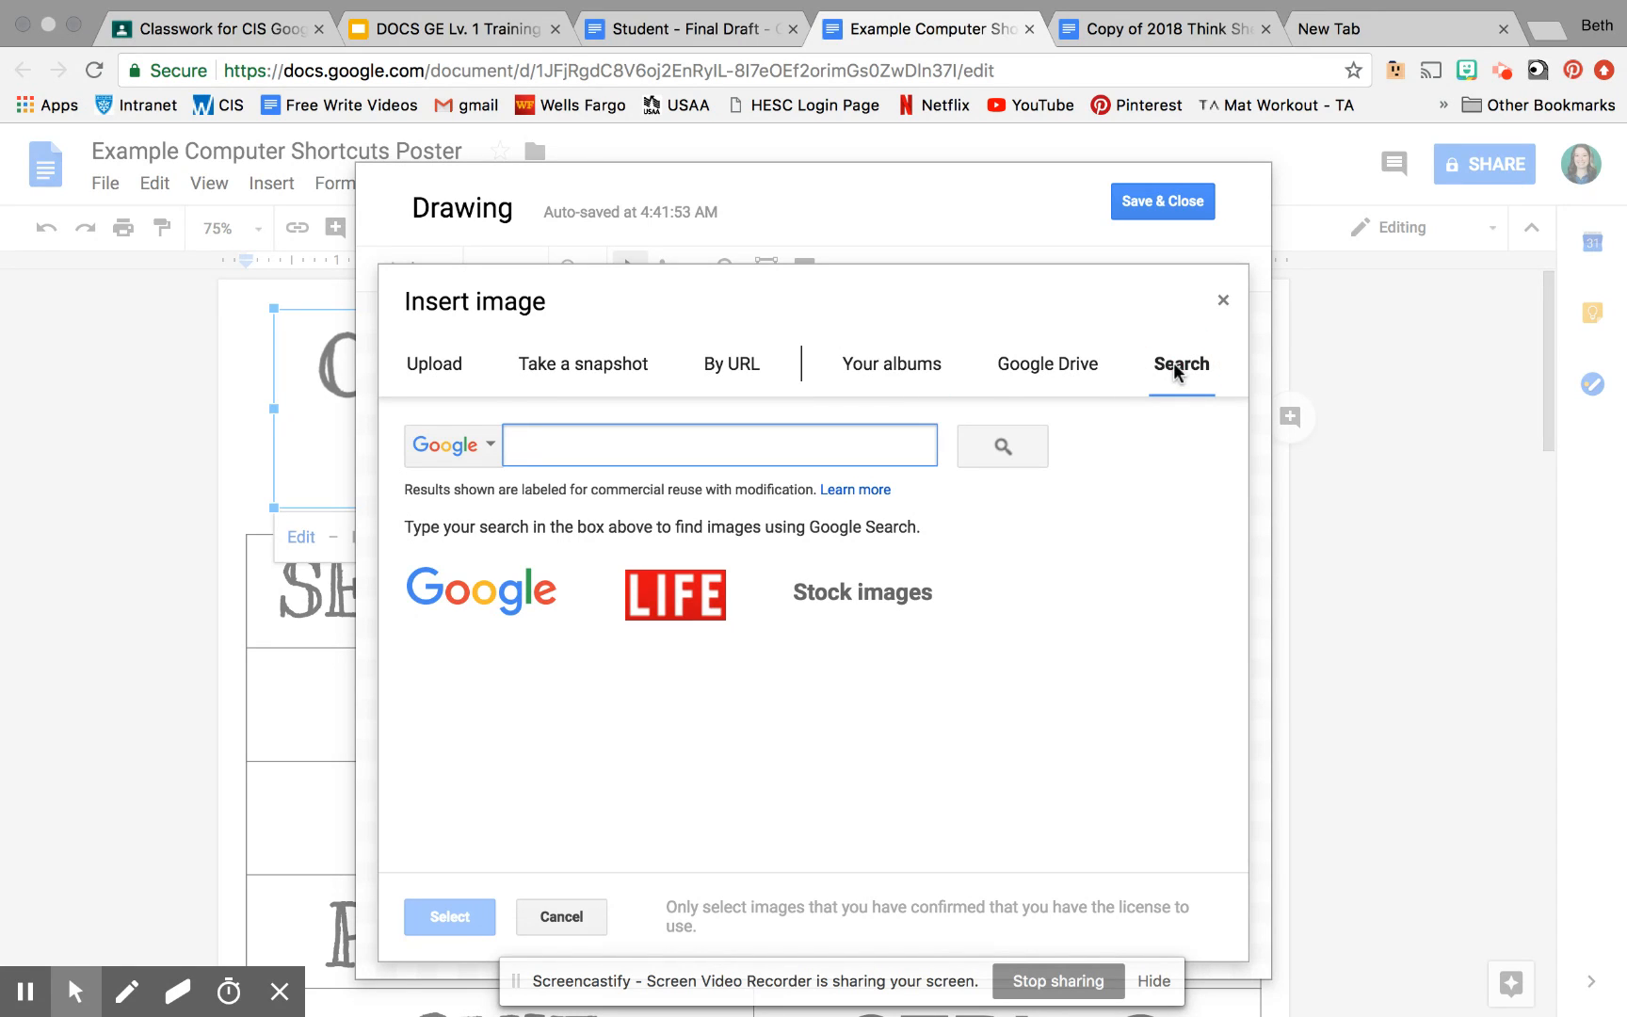
{"action": "type", "text": "commann"}
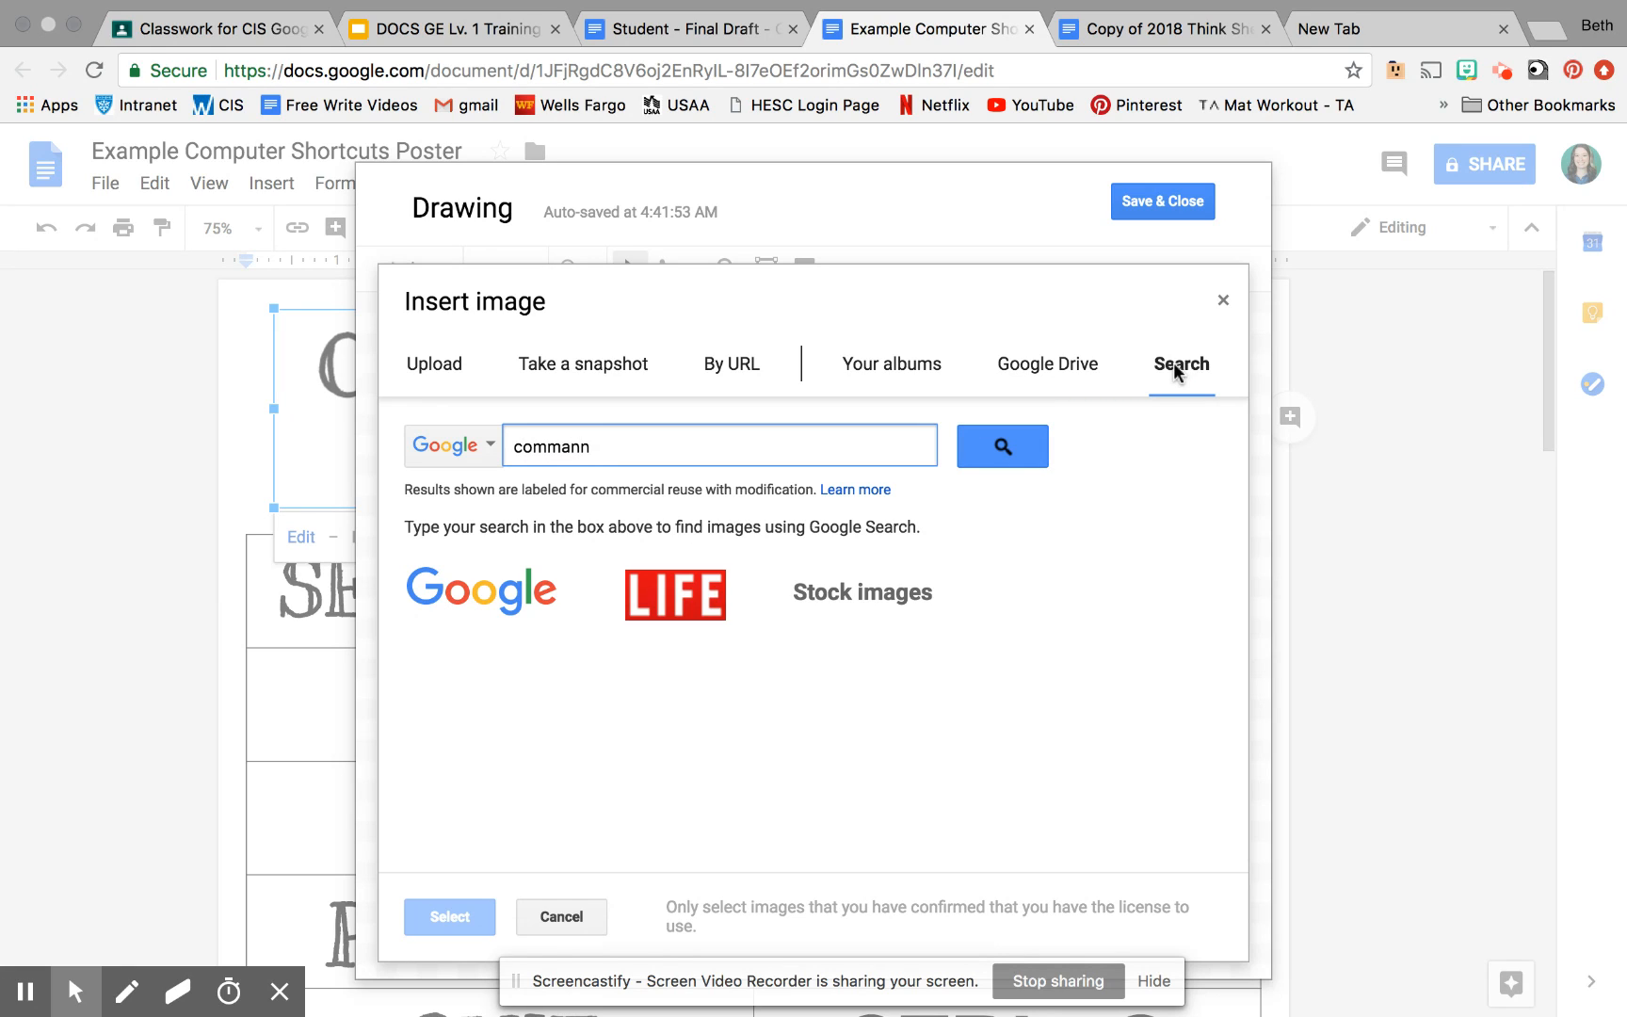
{"action": "key", "text": "BackSpace"}
{"action": "type", "text": "d icon for apple"}
{"action": "key", "text": "Return"}
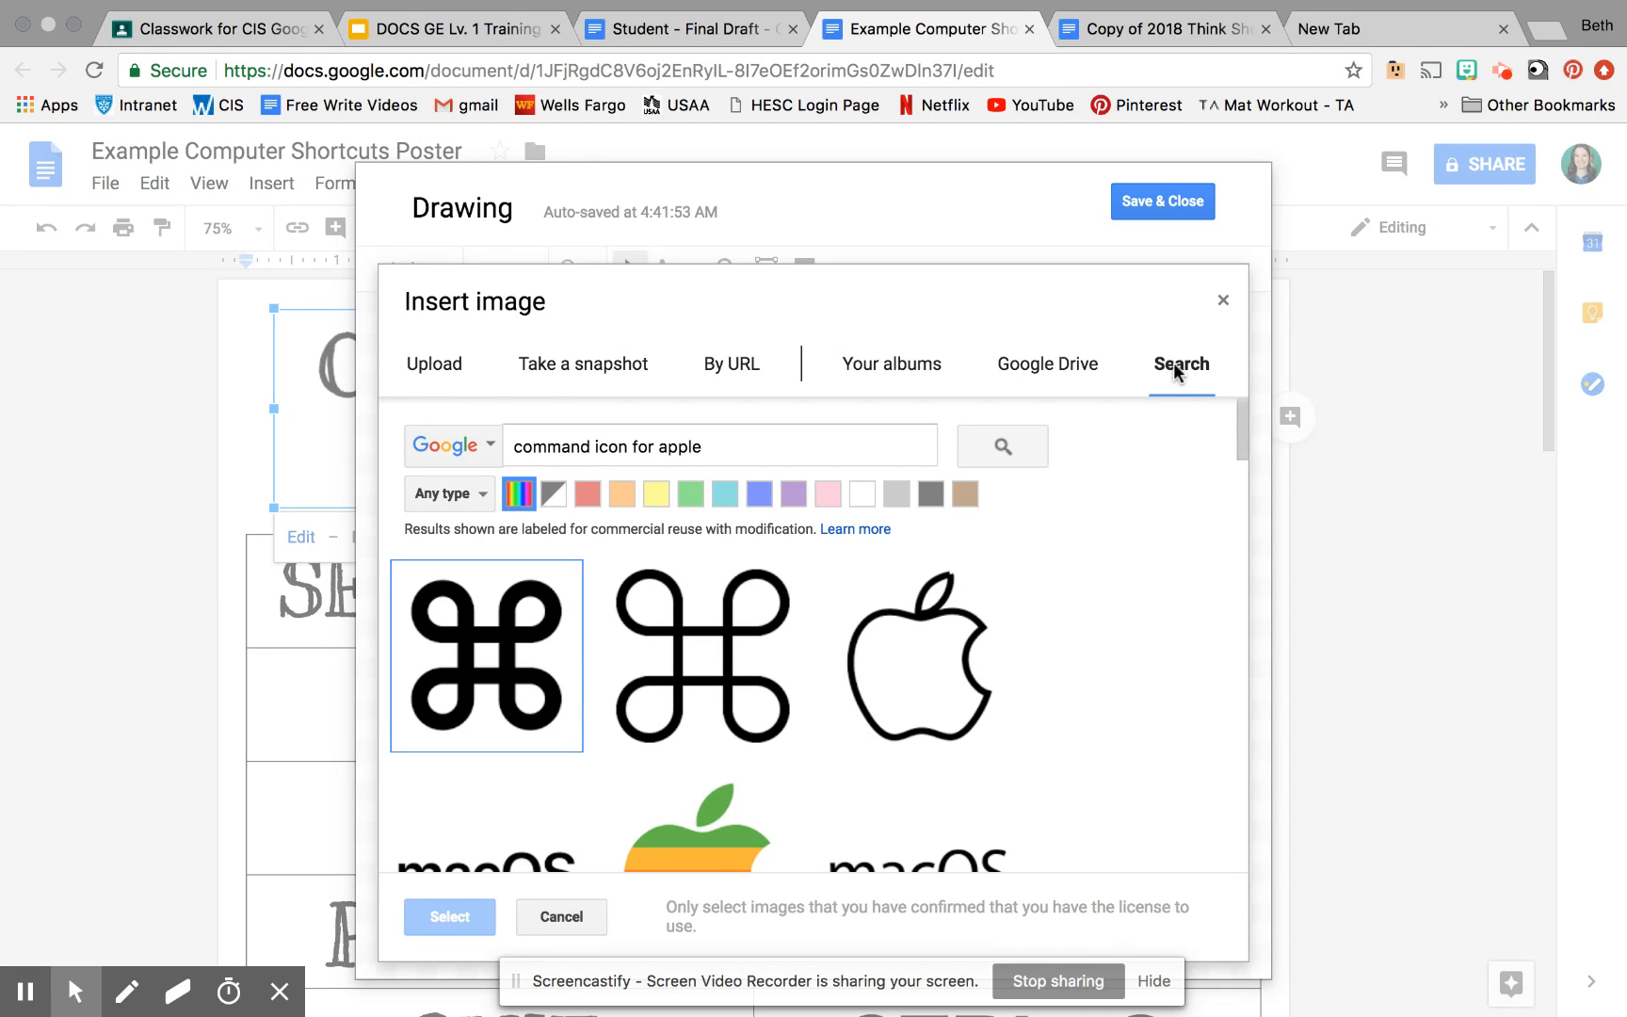
Step: Insert the bold command symbol from the first search result, shrink it to less than half size, and delete it
{"action": "left_click", "coordinate": [493, 697]}
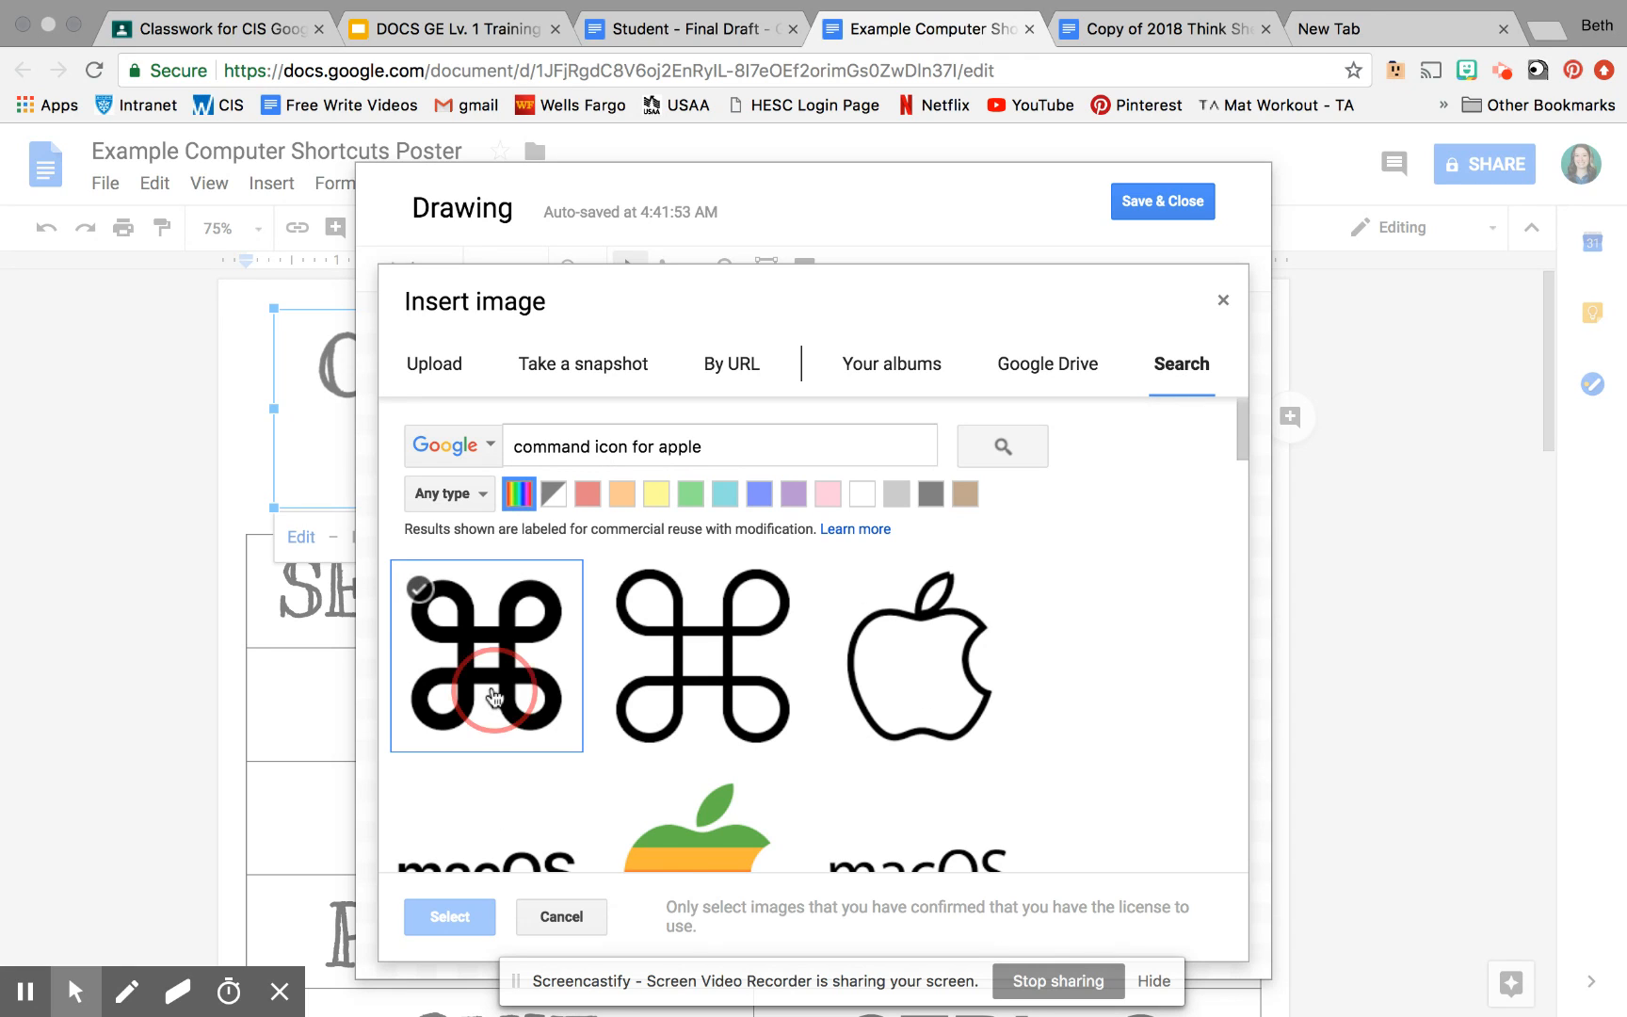
{"action": "left_click", "coordinate": [446, 920]}
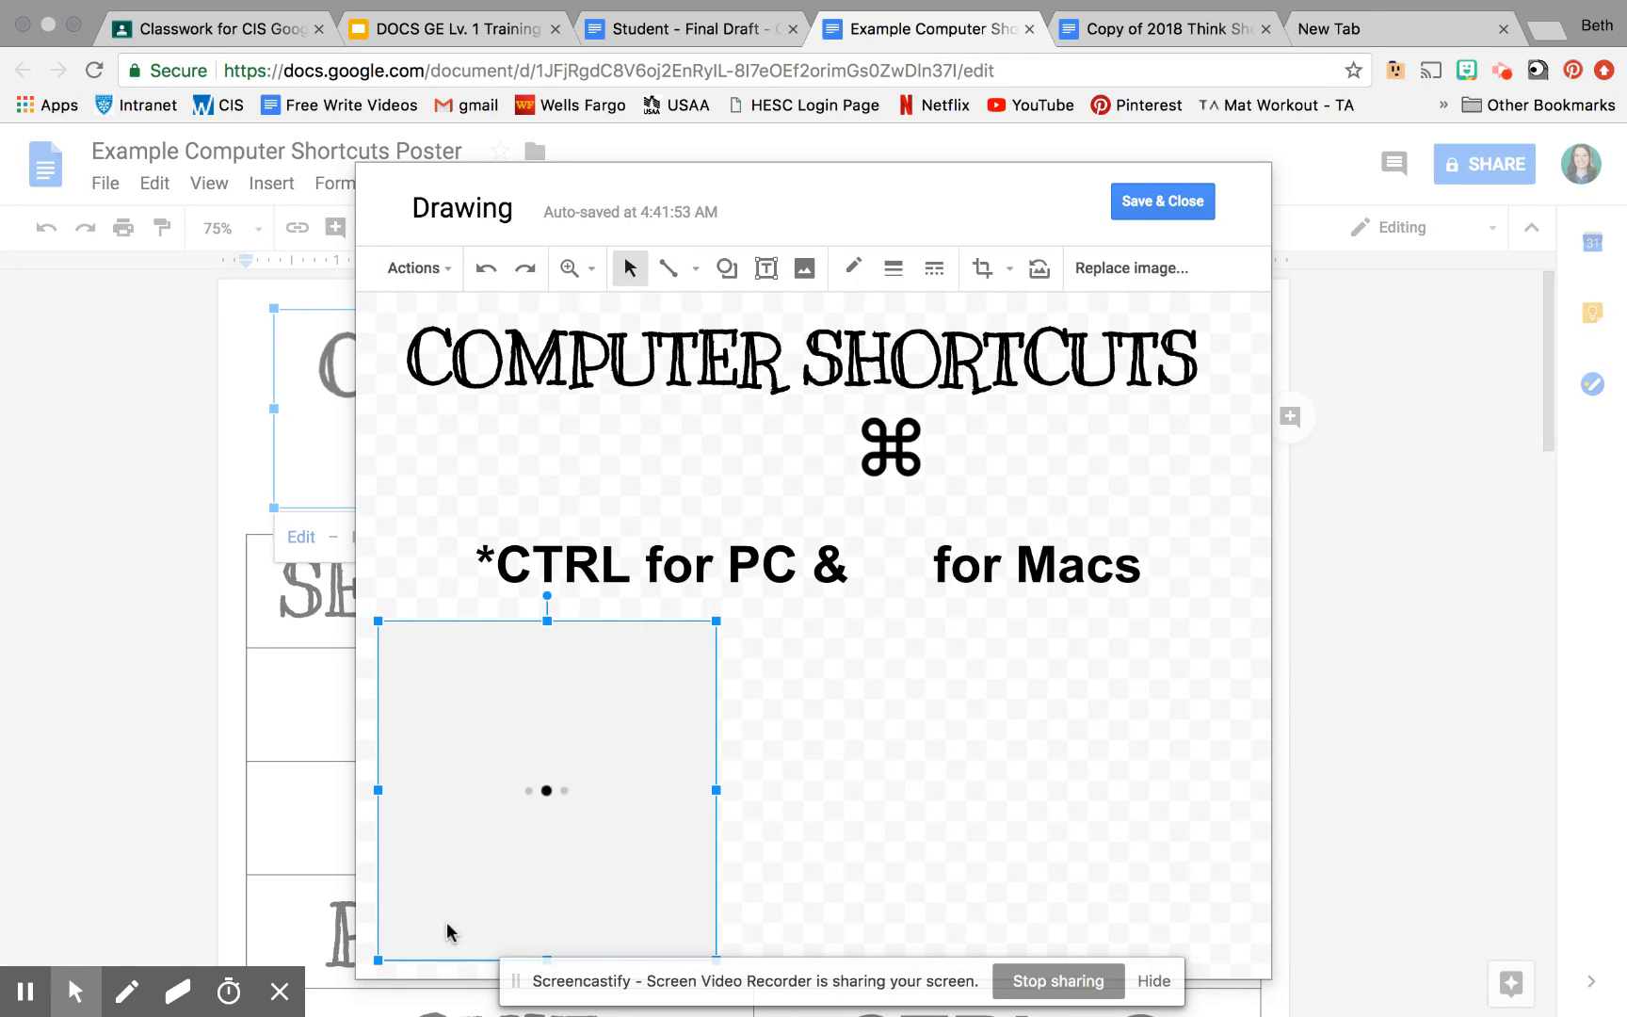
{"action": "left_click_drag", "start_coordinate": [716, 622], "coordinate": [521, 818]}
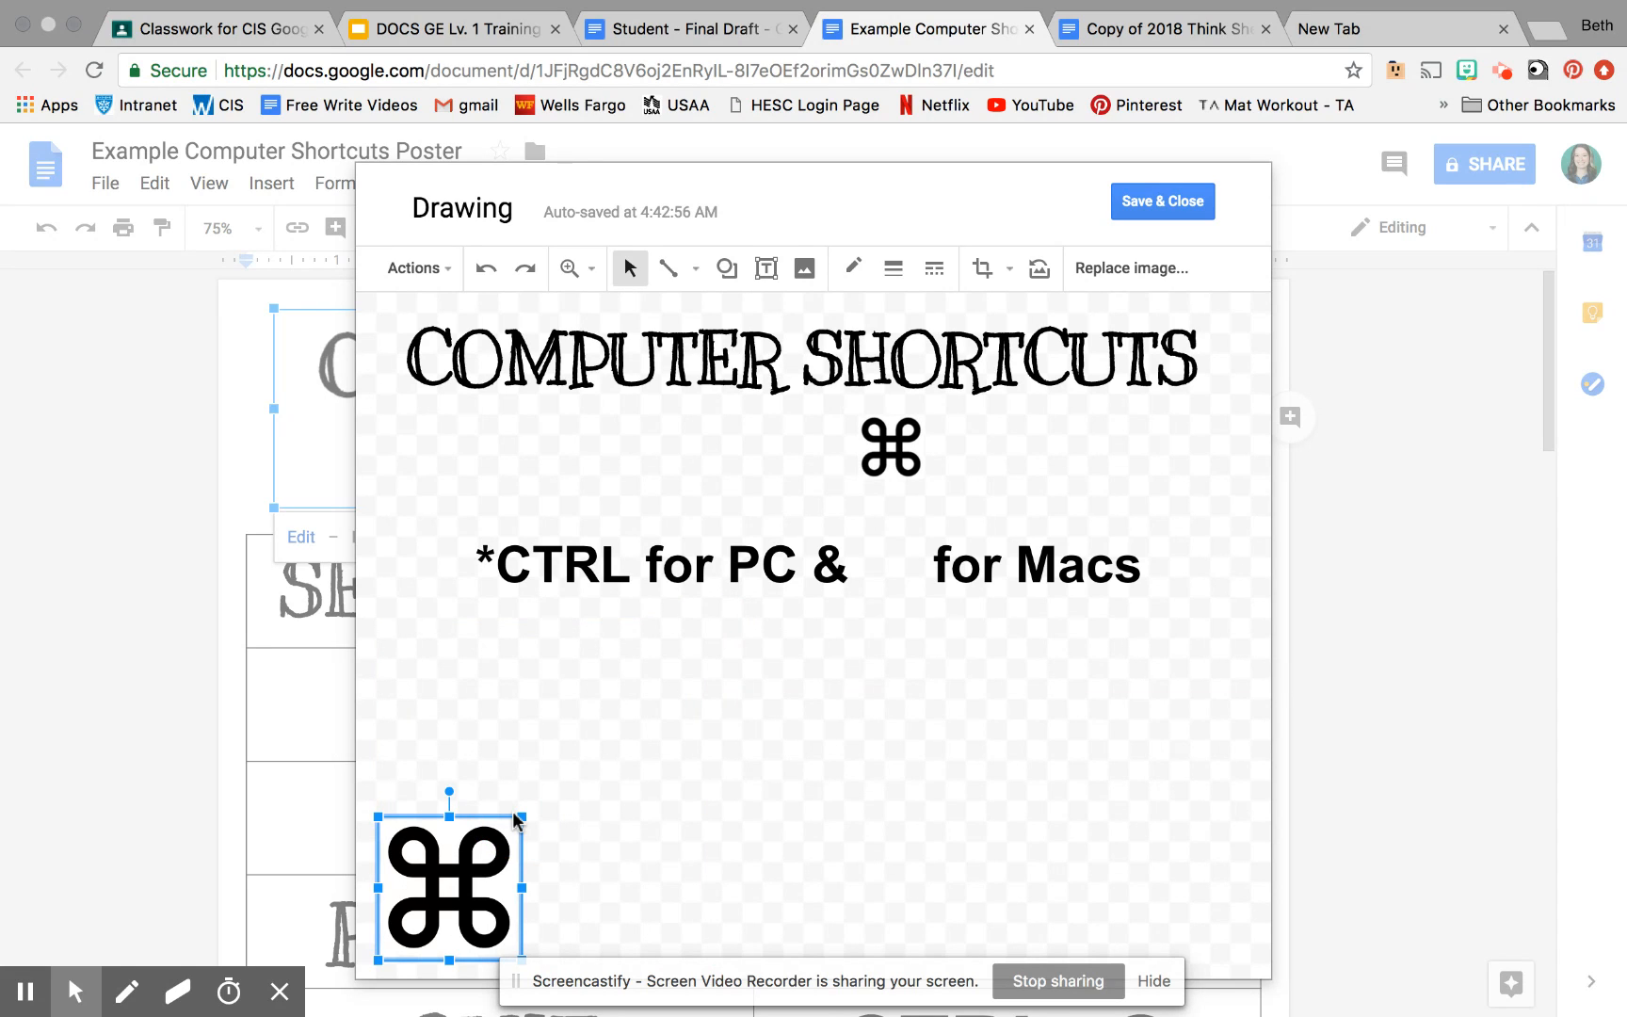
{"action": "key", "text": "BackSpace"}
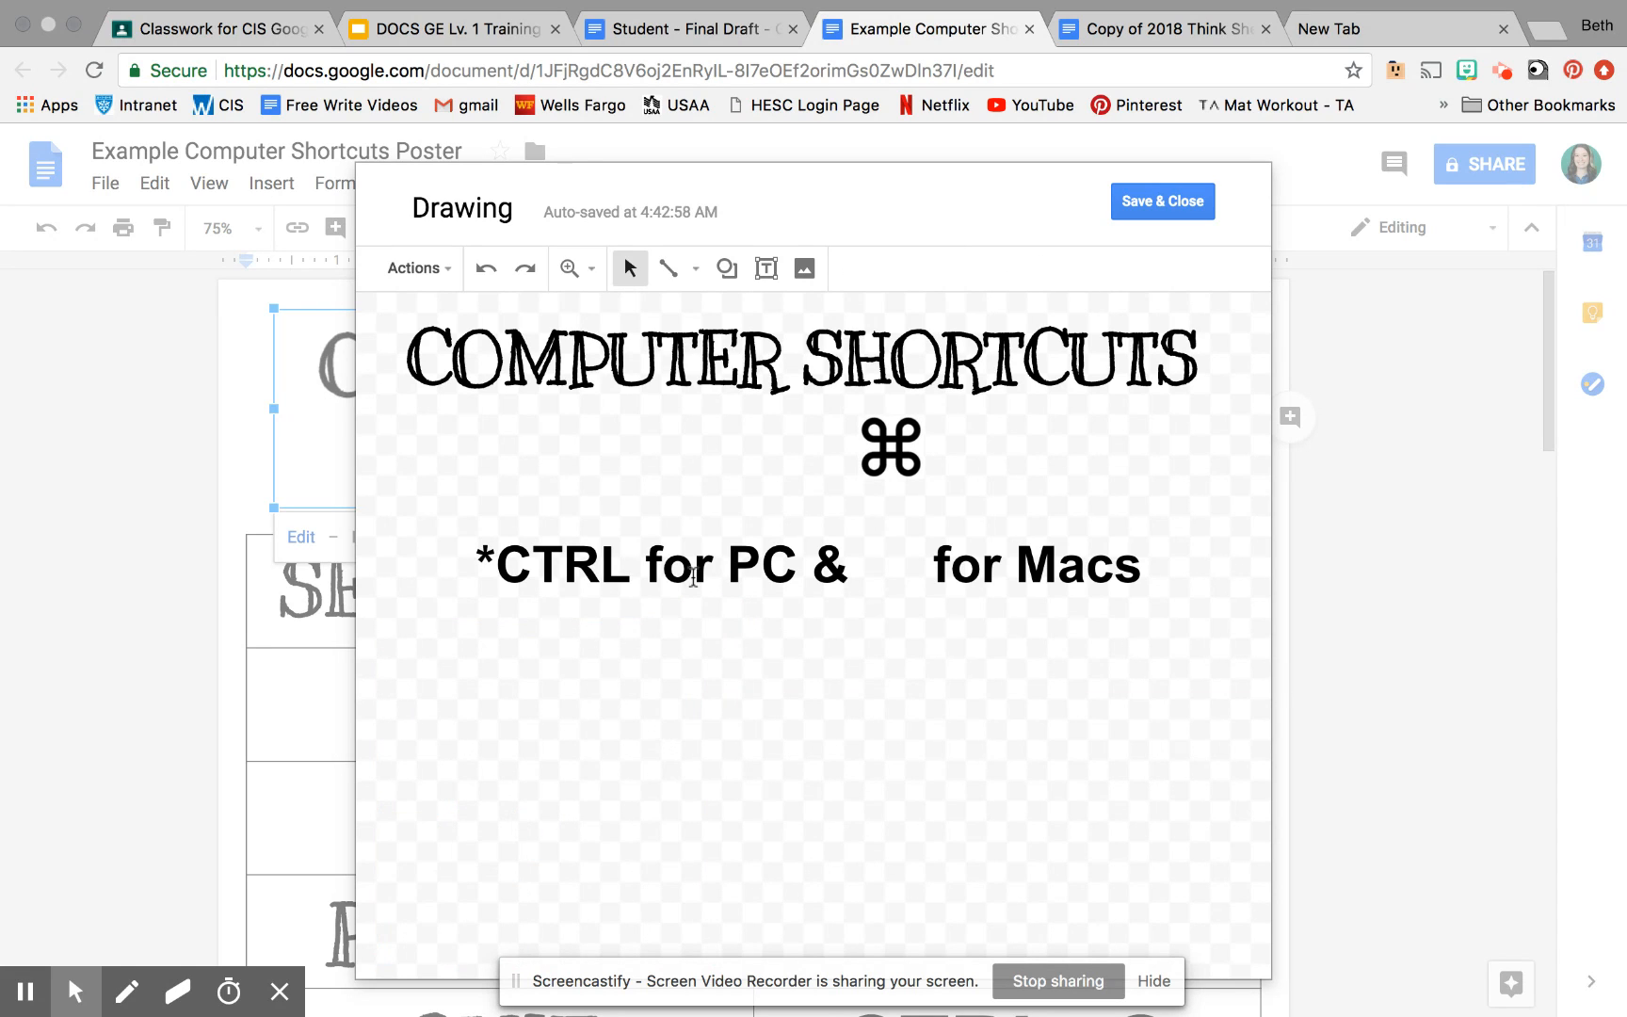
Step: Move the subtitle text box back up around the command symbol, and save and close the drawing
{"action": "left_click", "coordinate": [906, 460]}
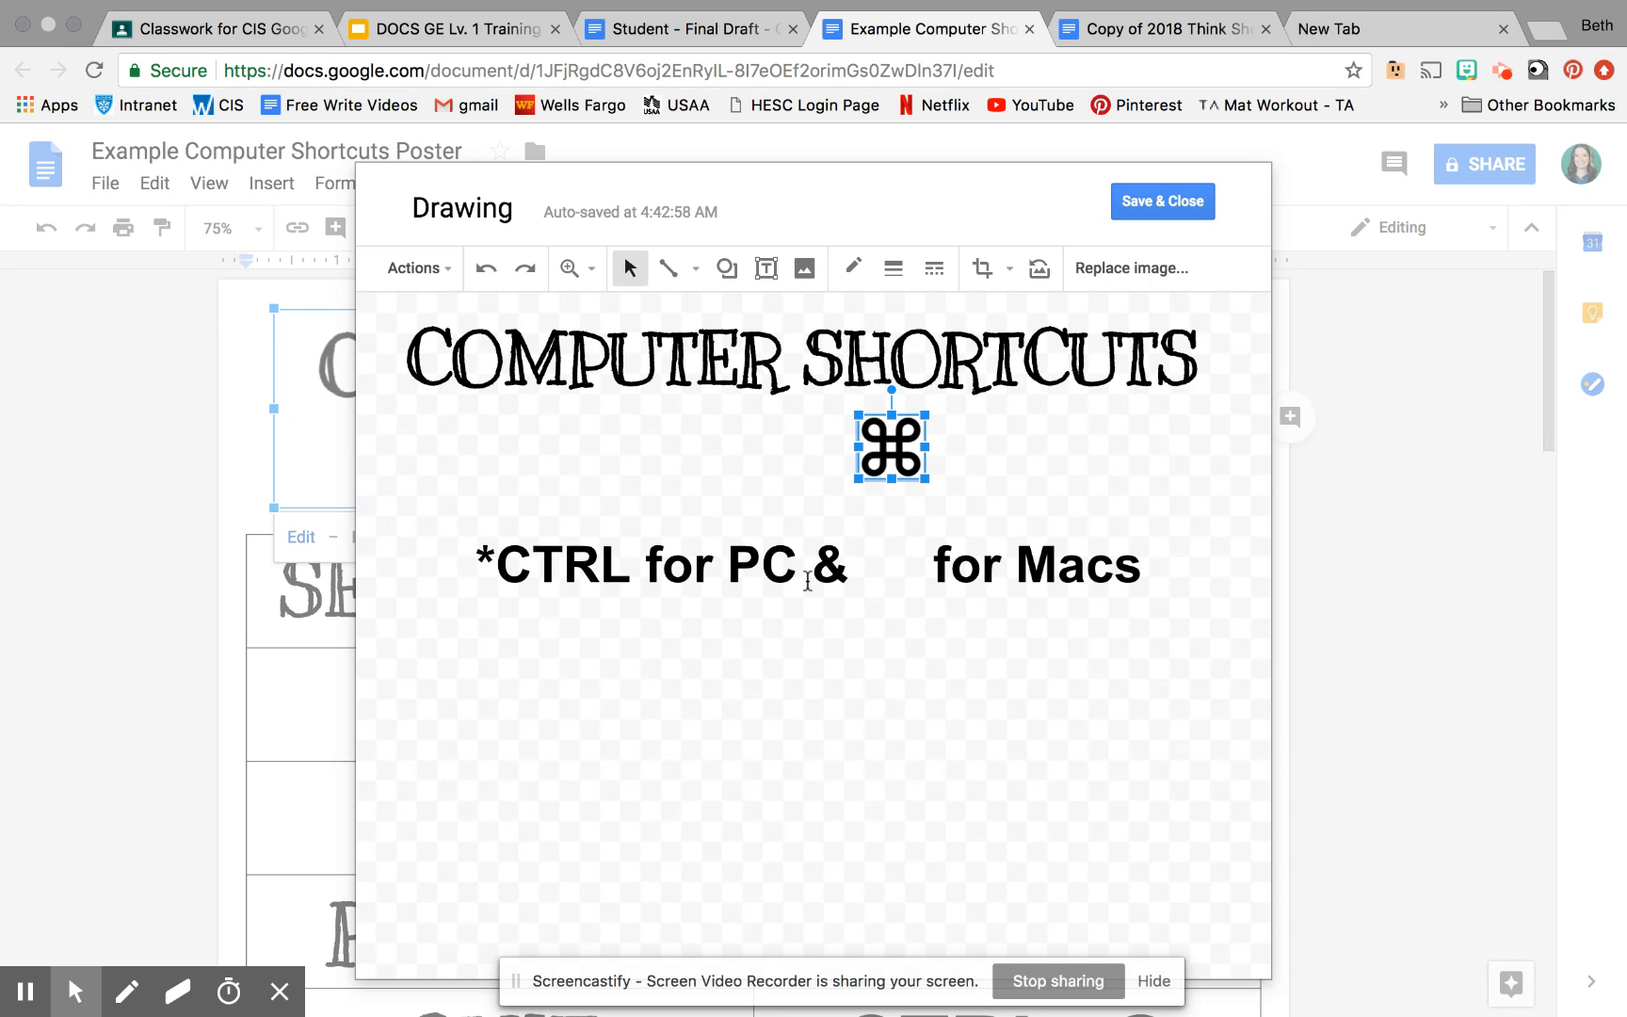
{"action": "left_click", "coordinate": [731, 580]}
{"action": "left_click_drag", "start_coordinate": [669, 521], "coordinate": [673, 414]}
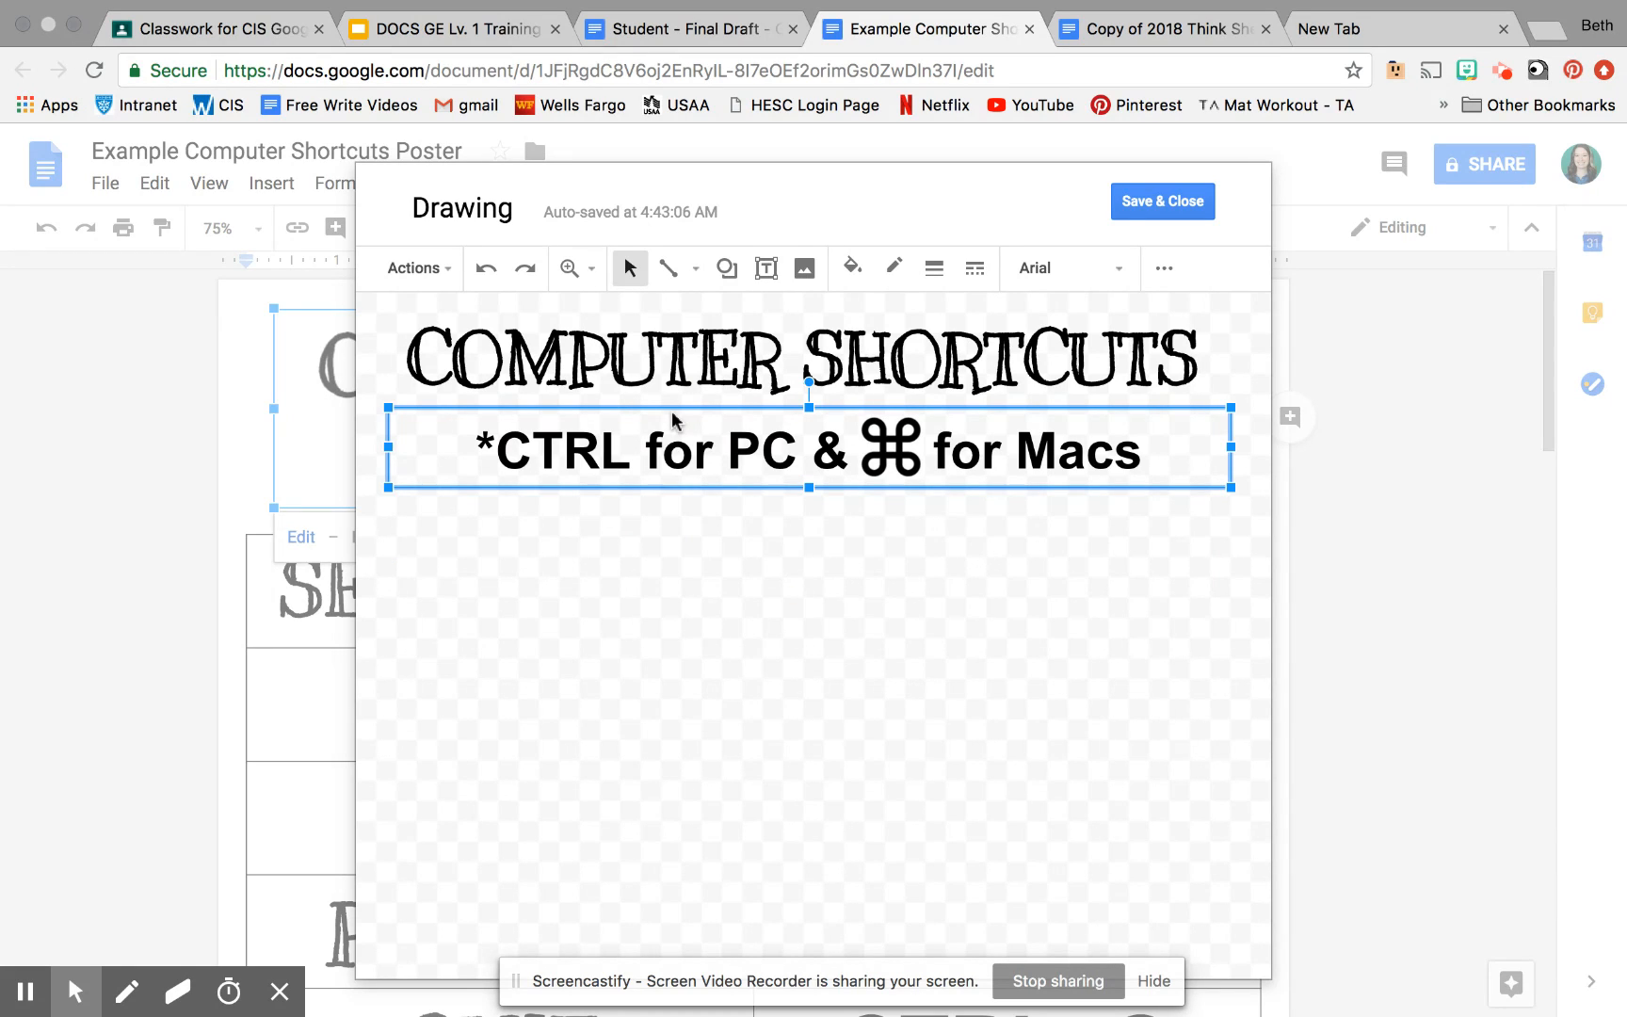
{"action": "left_click", "coordinate": [1145, 203]}
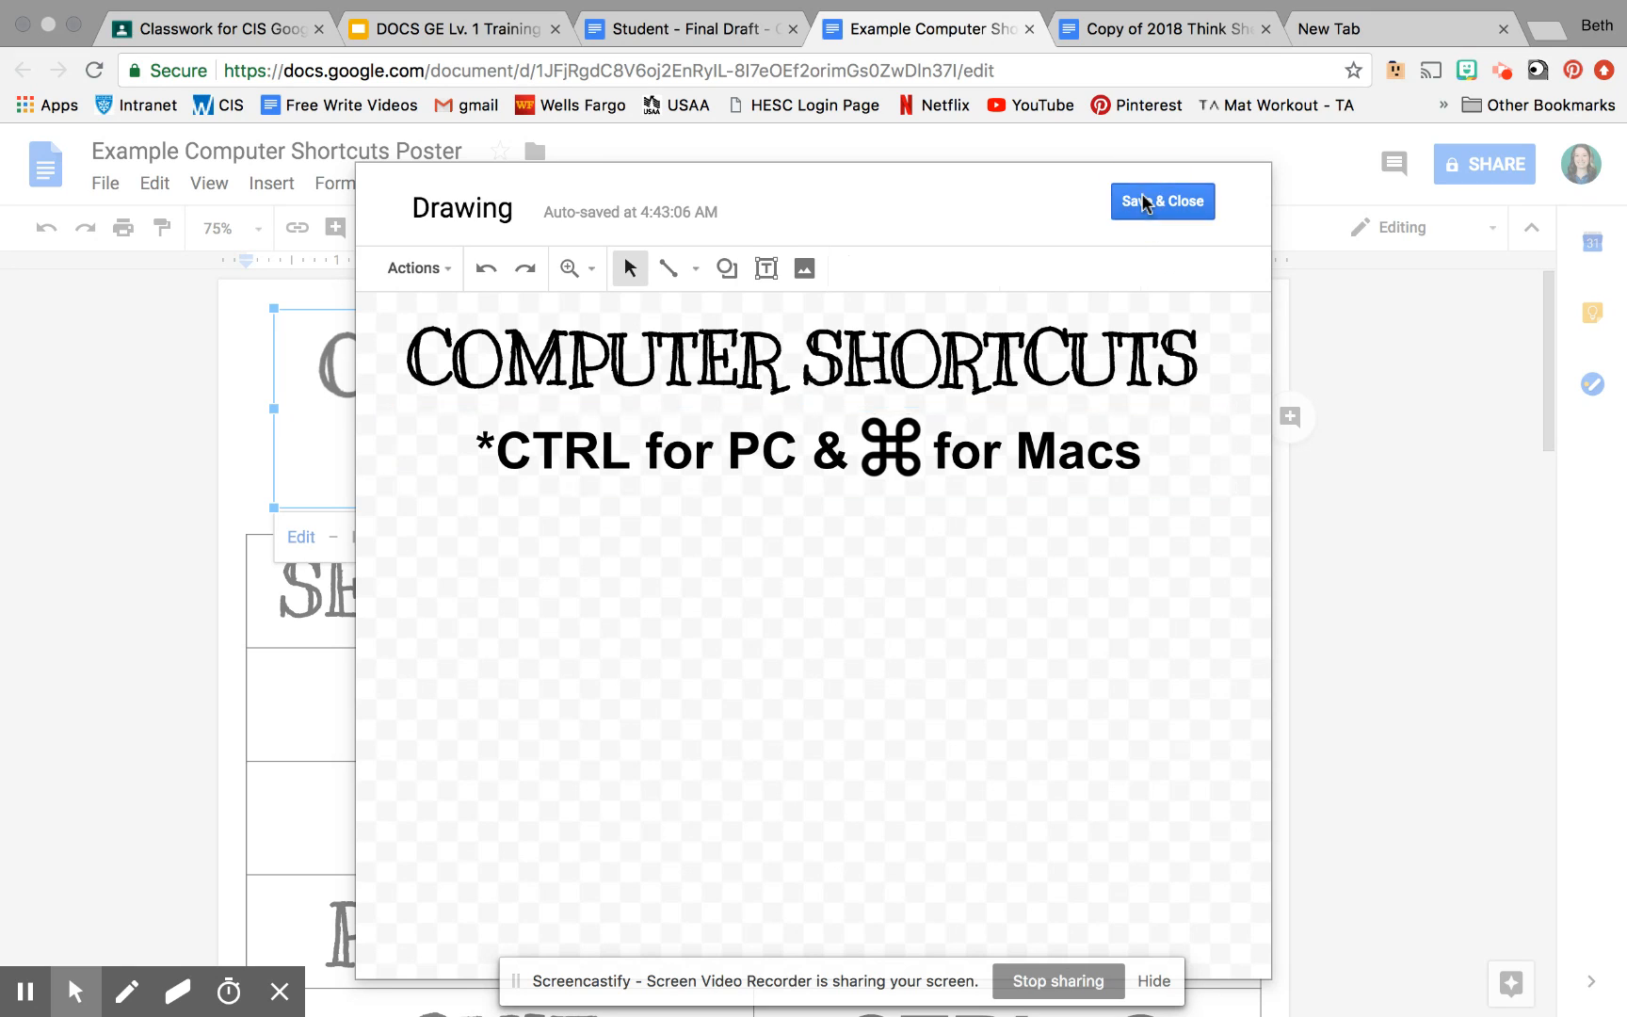
Step: Place the cursor after the title drawing and preview a 17 x 10 table size without inserting it
{"action": "left_click", "coordinate": [837, 515]}
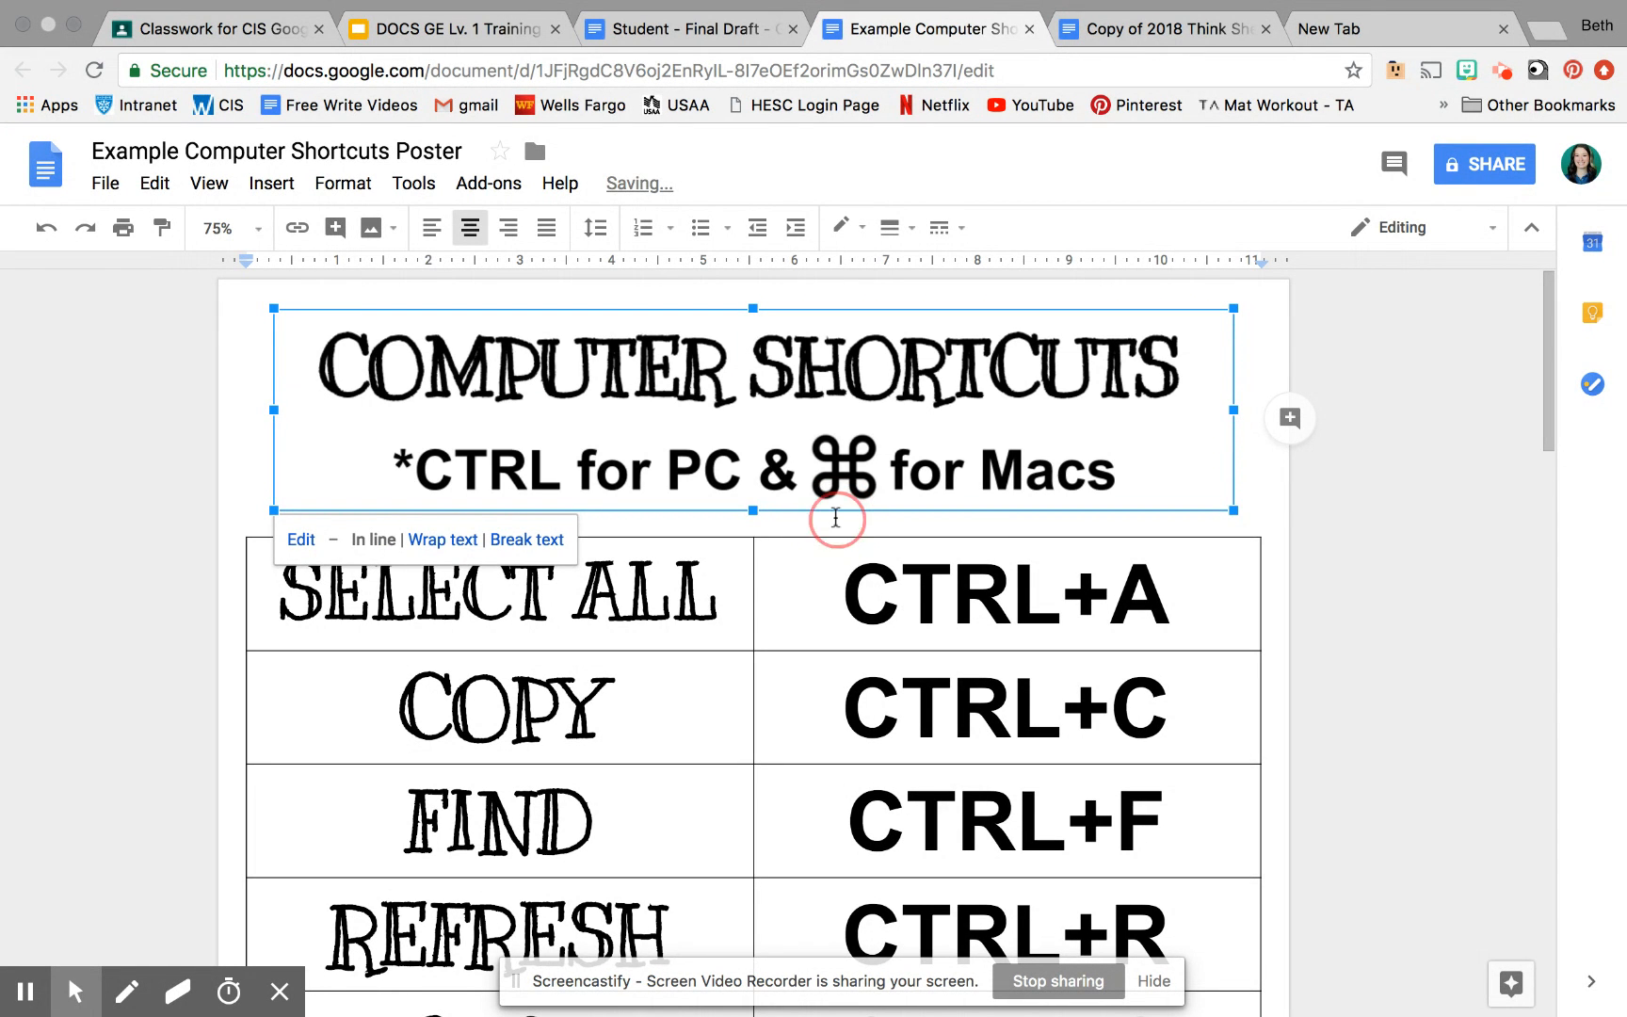
{"action": "left_click", "coordinate": [241, 610]}
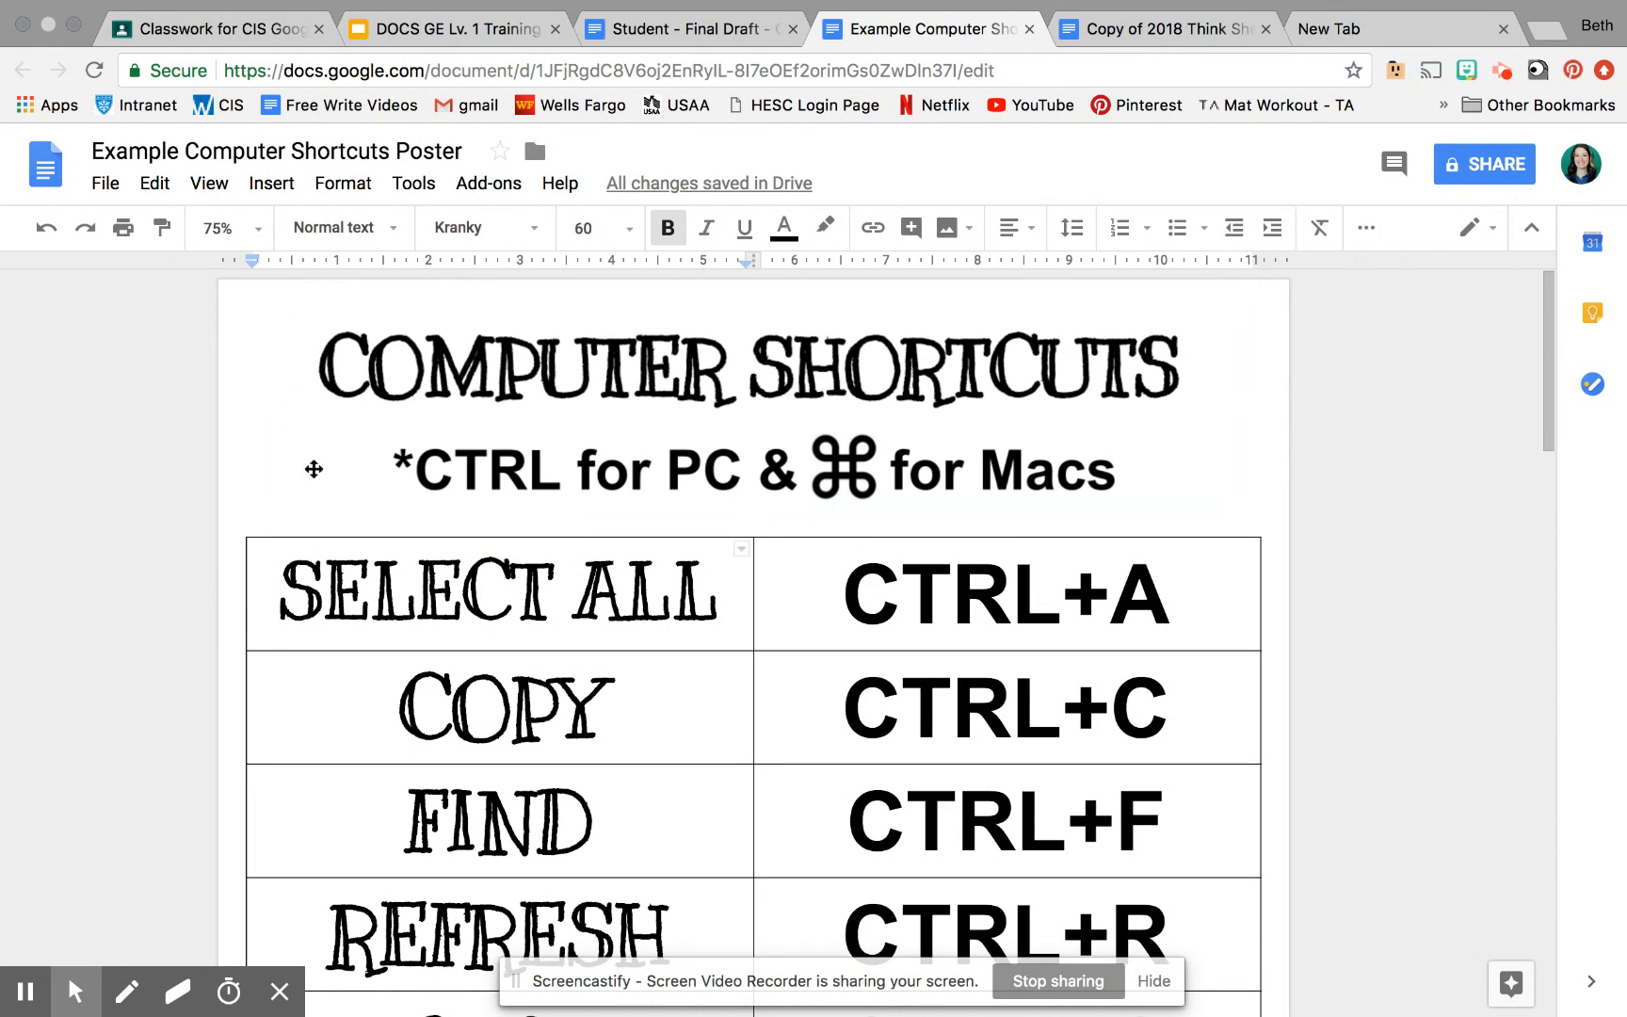
{"action": "left_click", "coordinate": [284, 525]}
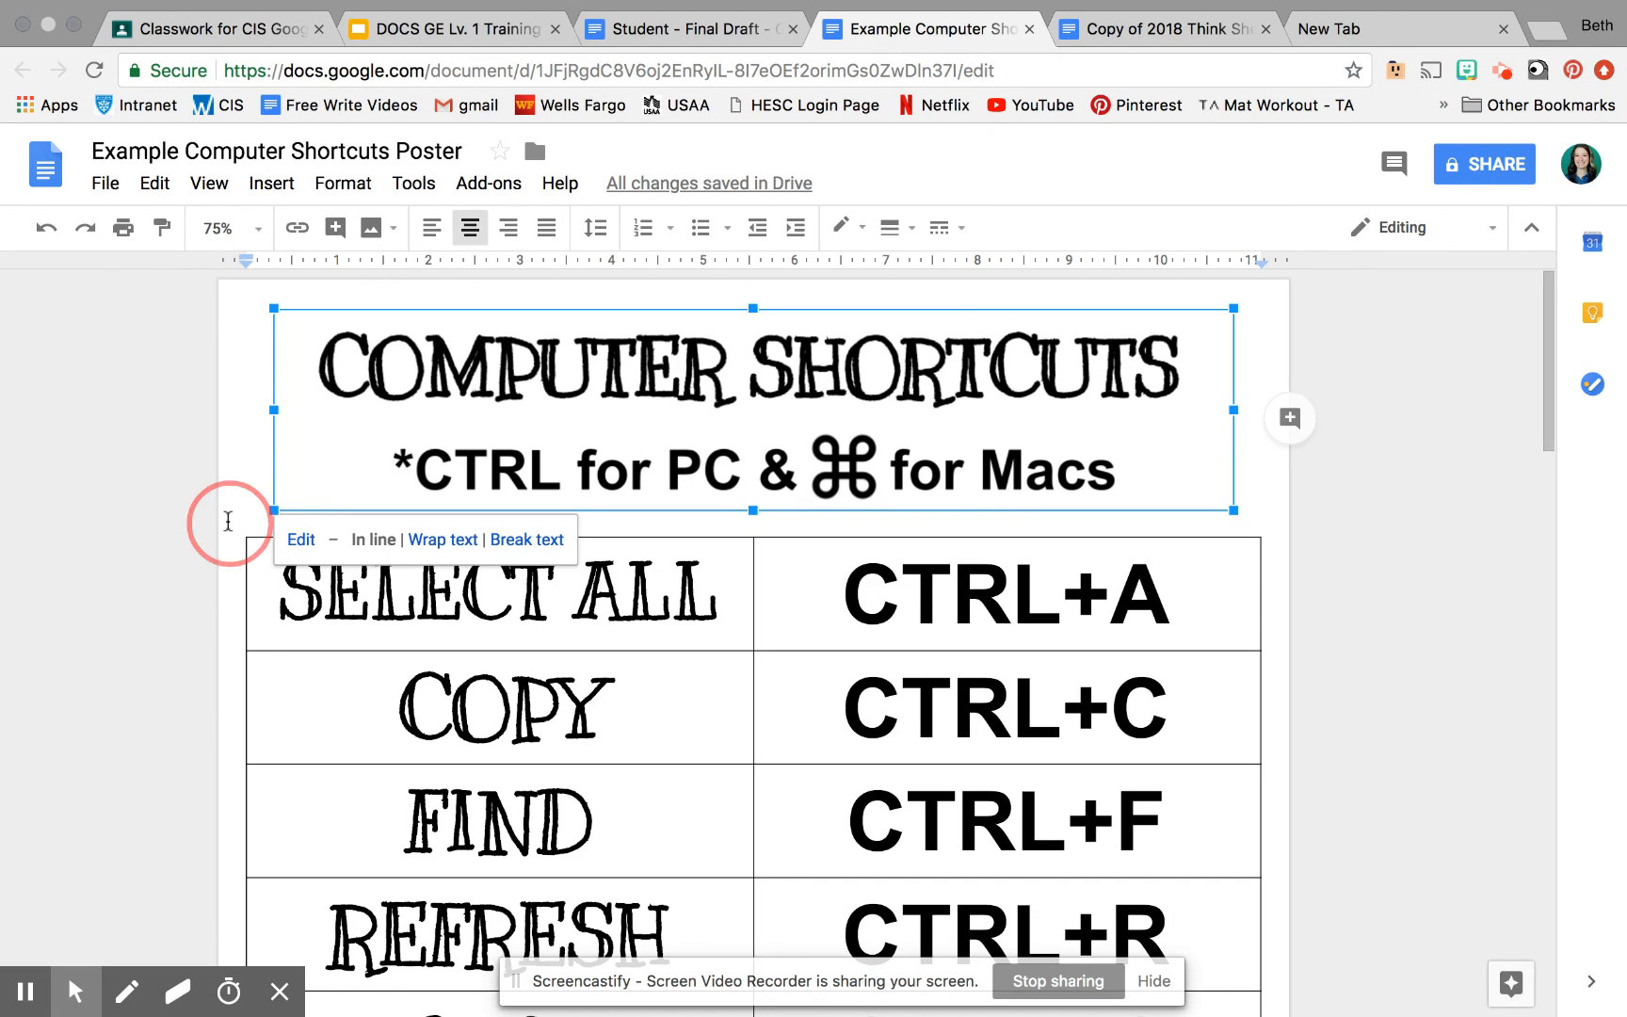
{"action": "left_click", "coordinate": [314, 612]}
{"action": "left_click", "coordinate": [1248, 471]}
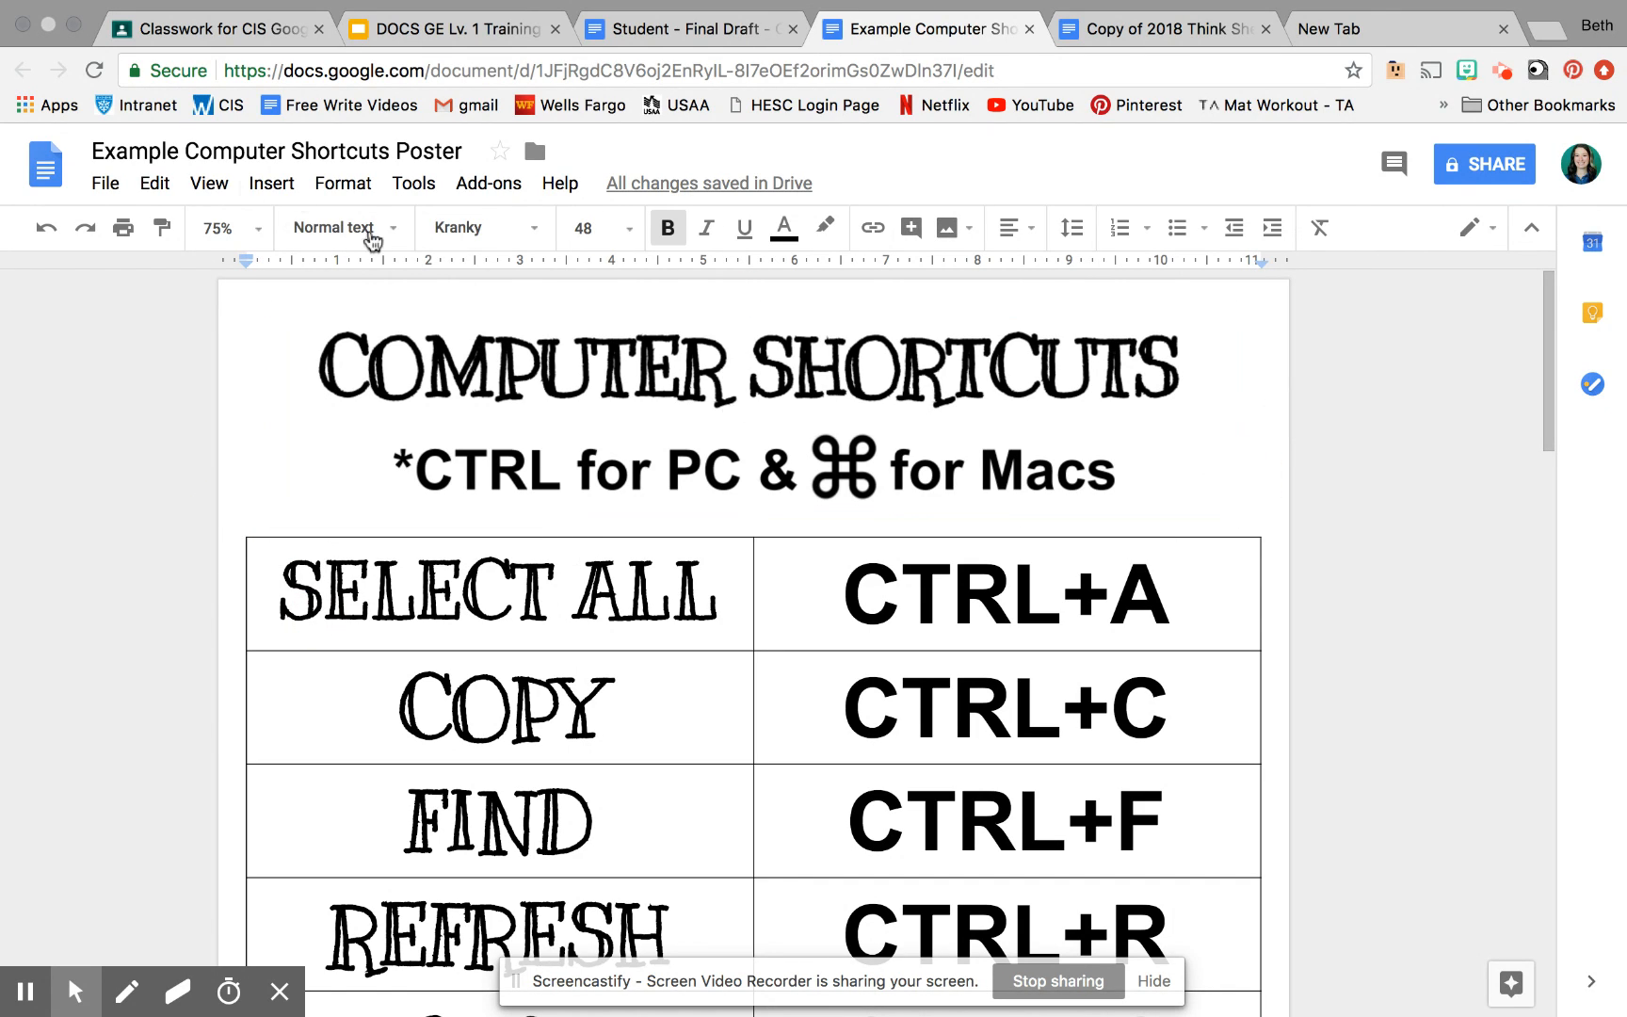
{"action": "left_click", "coordinate": [284, 182]}
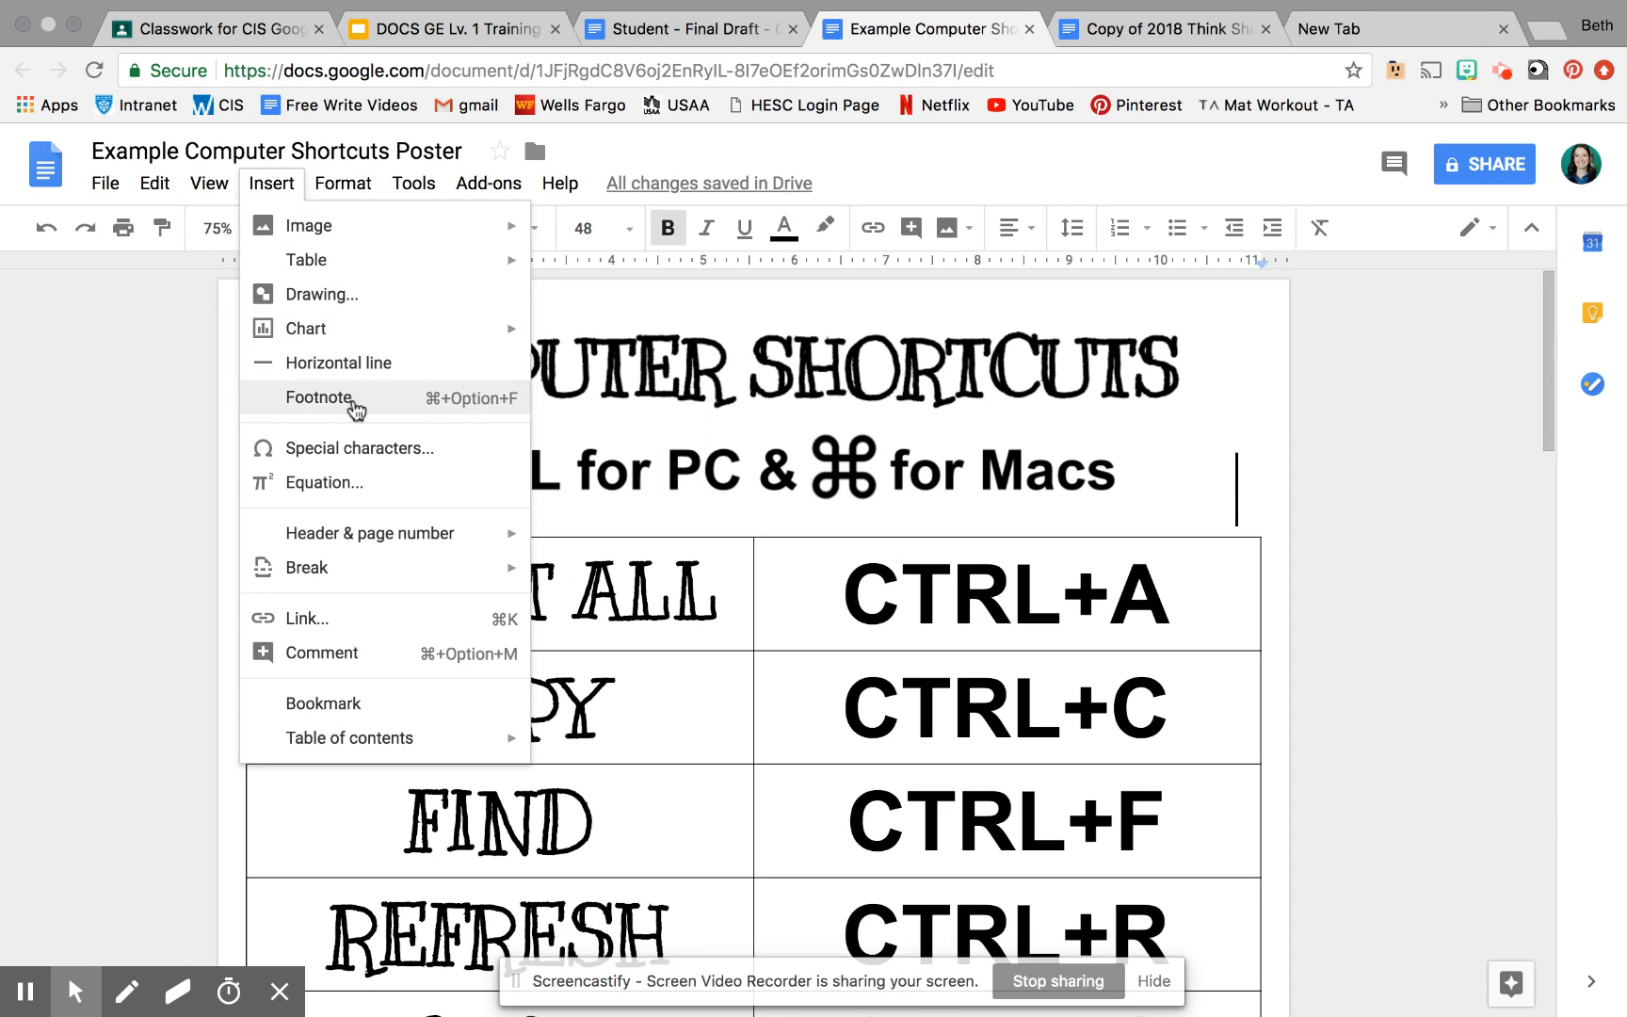
{"action": "mouse_move", "coordinate": [374, 256]}
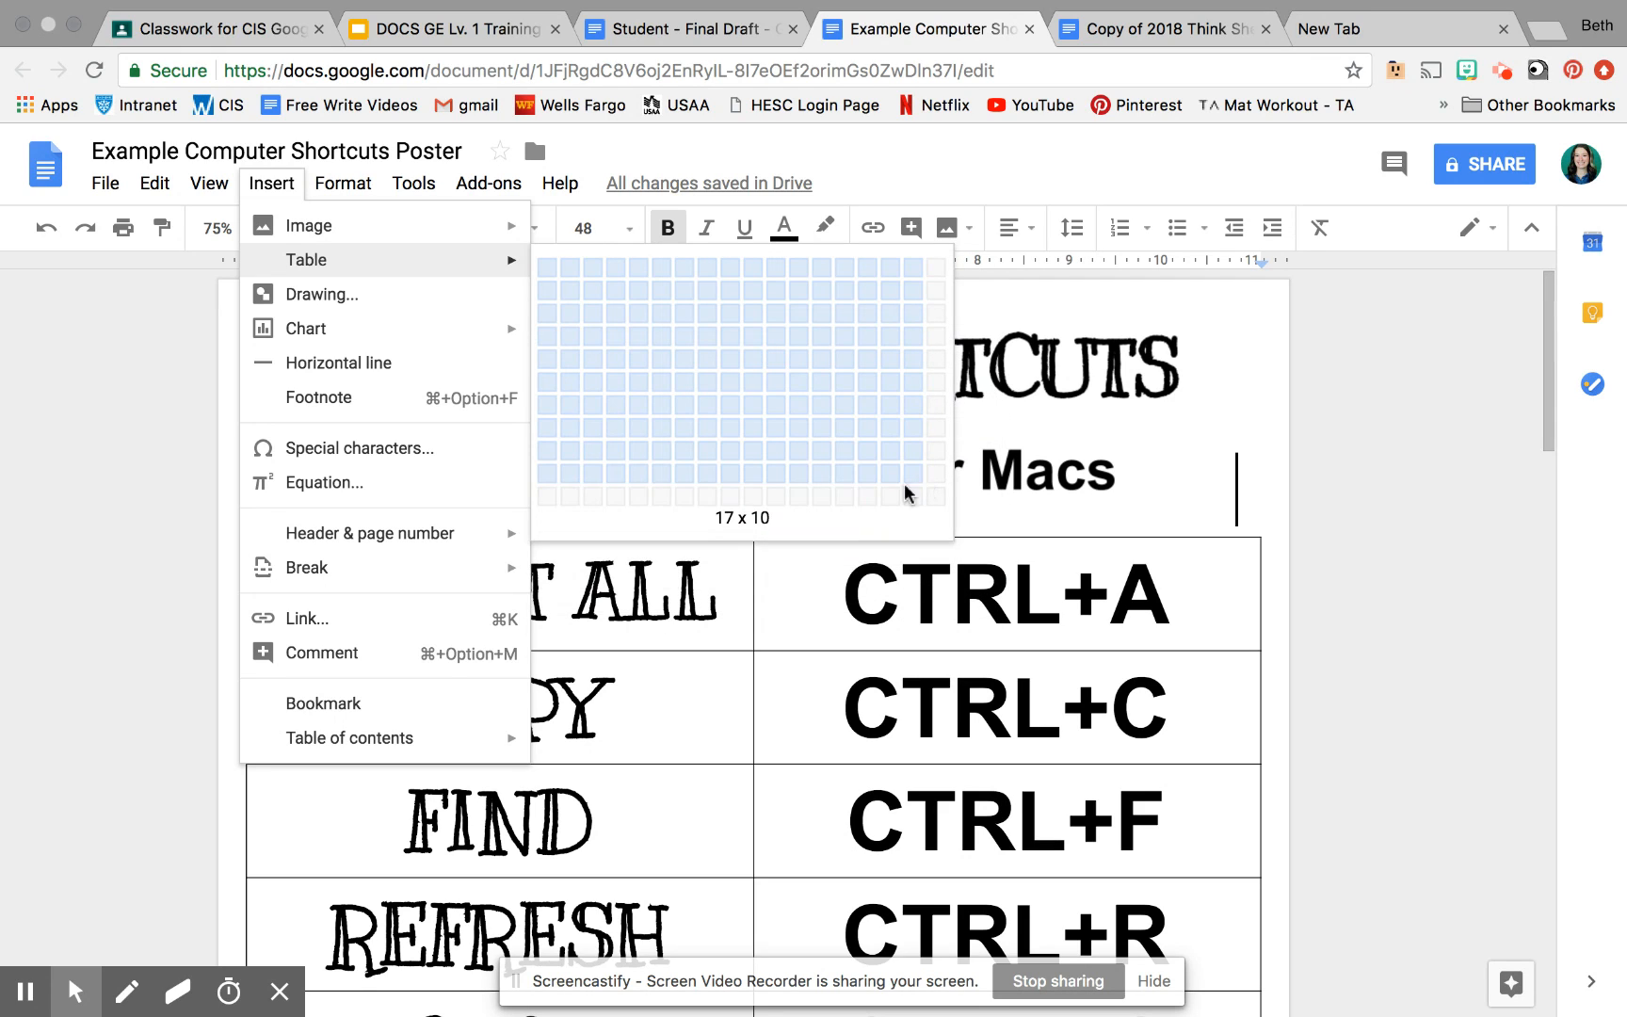
{"action": "left_click", "coordinate": [145, 708]}
Step: Insert a new column to the left of the SELECT ALL column in the shortcuts table
{"action": "left_click", "coordinate": [547, 593]}
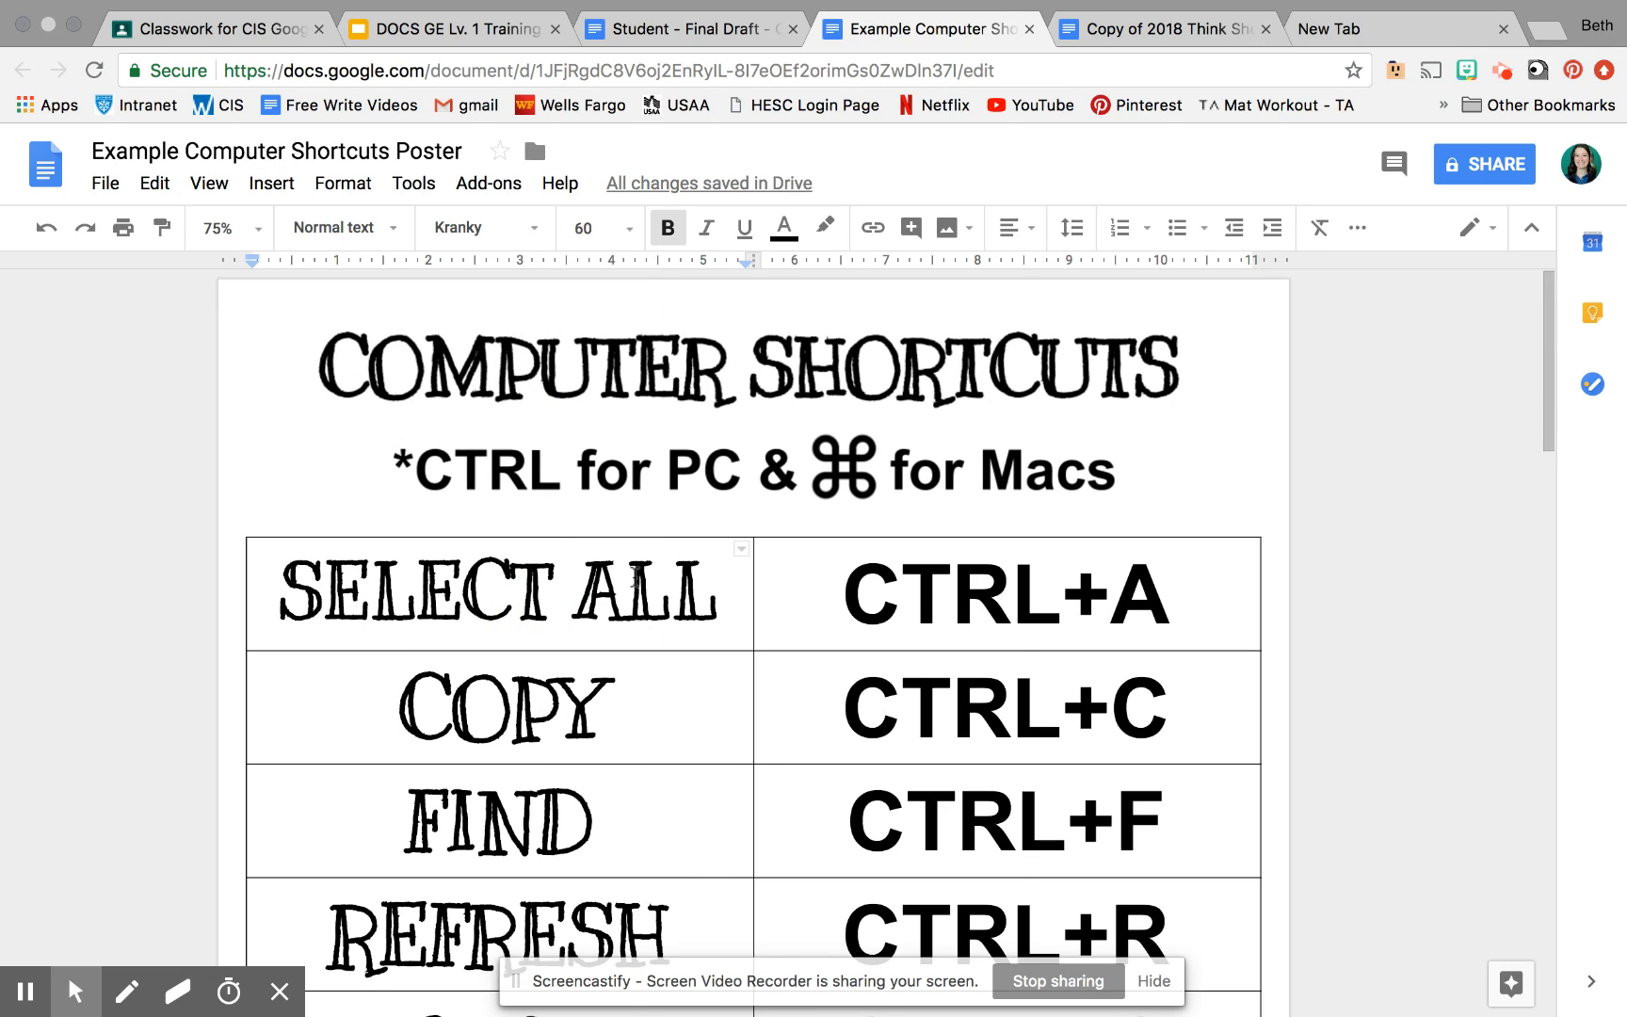
{"action": "right_click", "coordinate": [635, 577]}
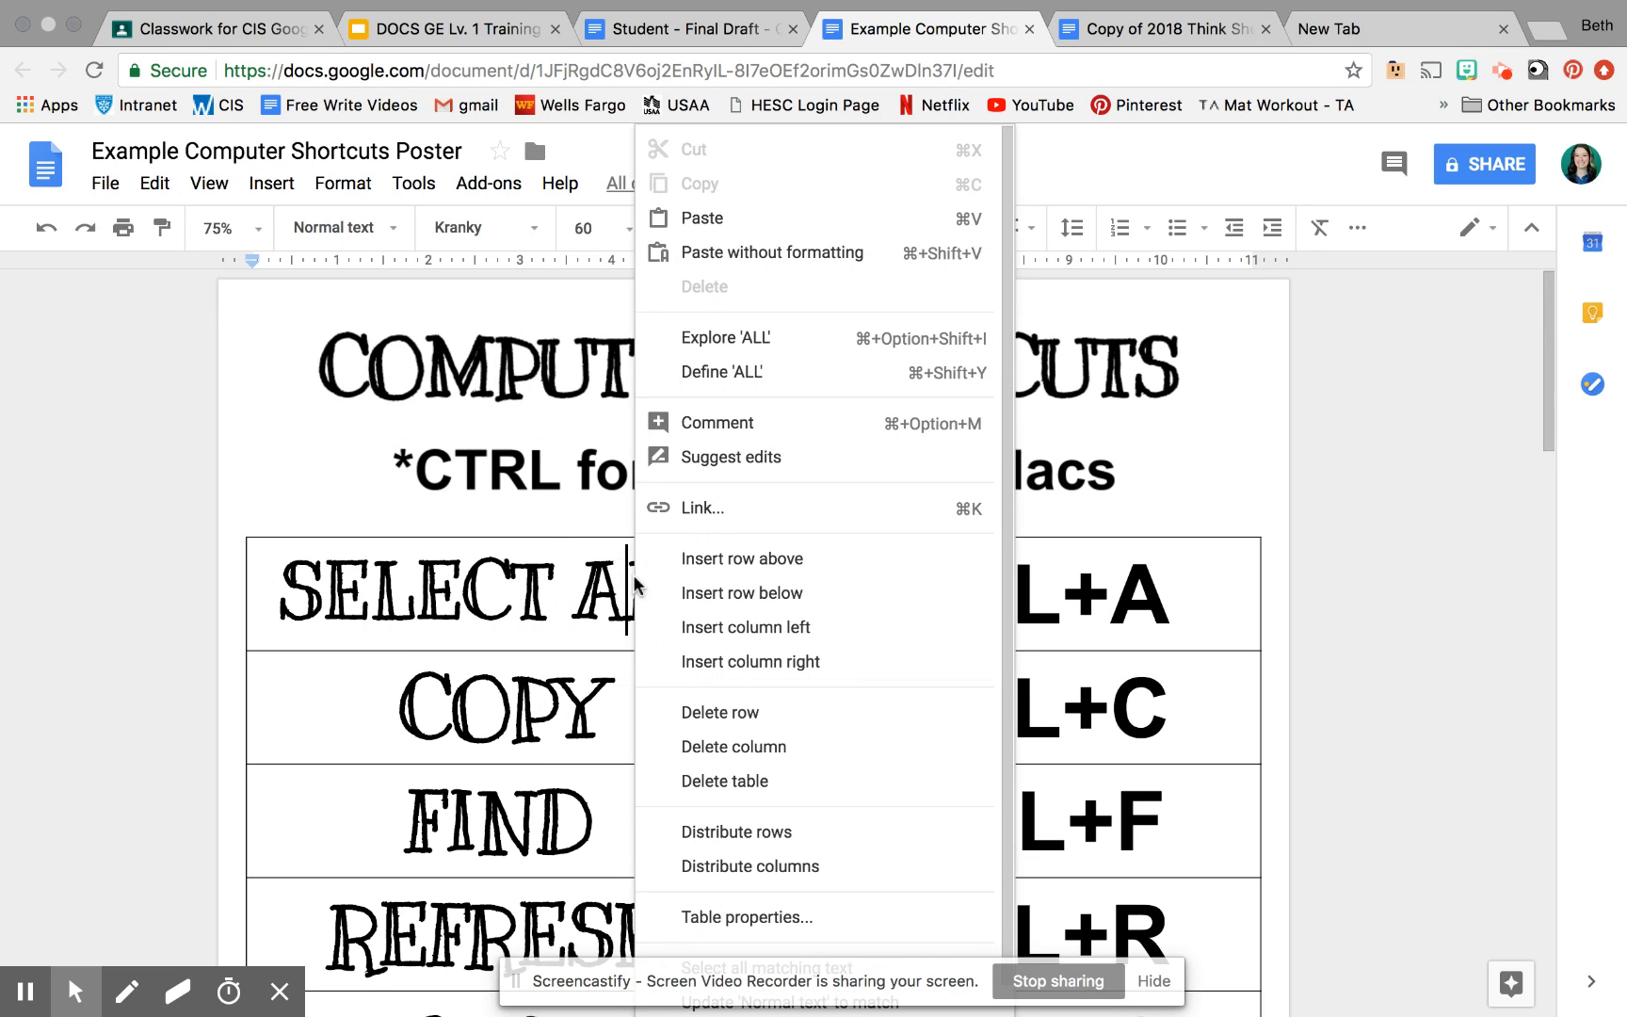
{"action": "left_click", "coordinate": [697, 639]}
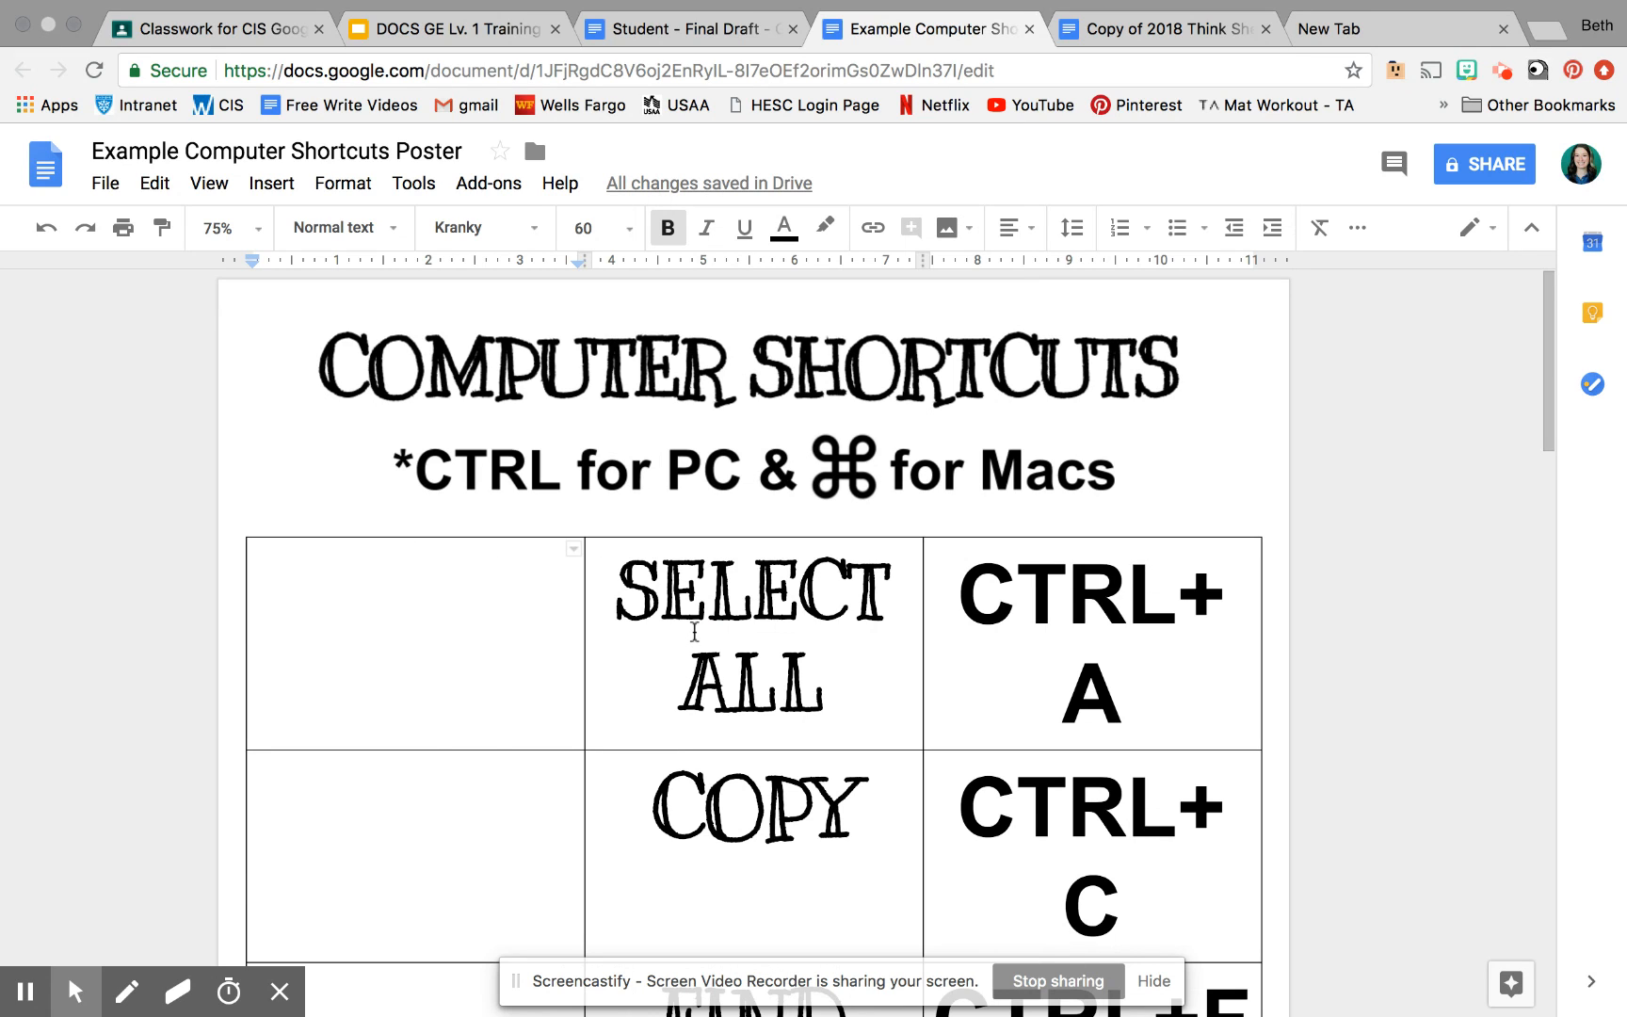
Step: Undo the column insertion in the shortcuts table
{"action": "key", "text": "super+z"}
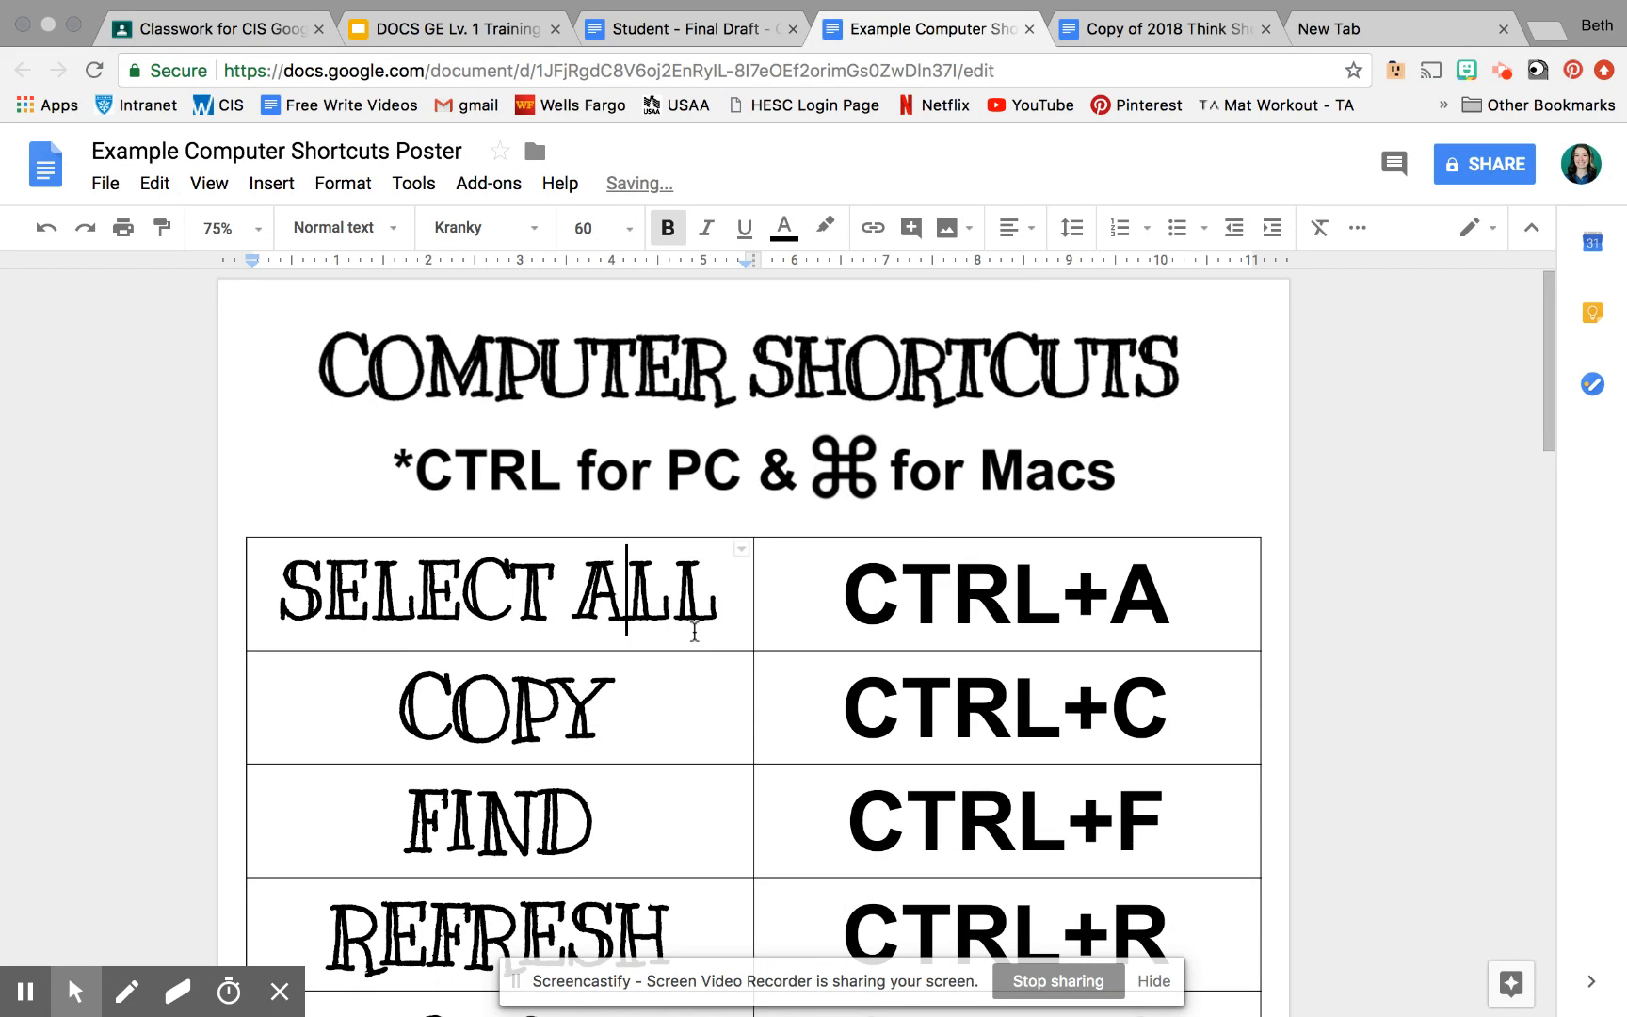
Step: Show the row and column insert options for the CTRL - cell in the ZOOM OUT row, and dismiss them without choosing any
{"action": "scroll", "coordinate": [929, 669], "scroll_direction": "down", "scroll_amount": 8}
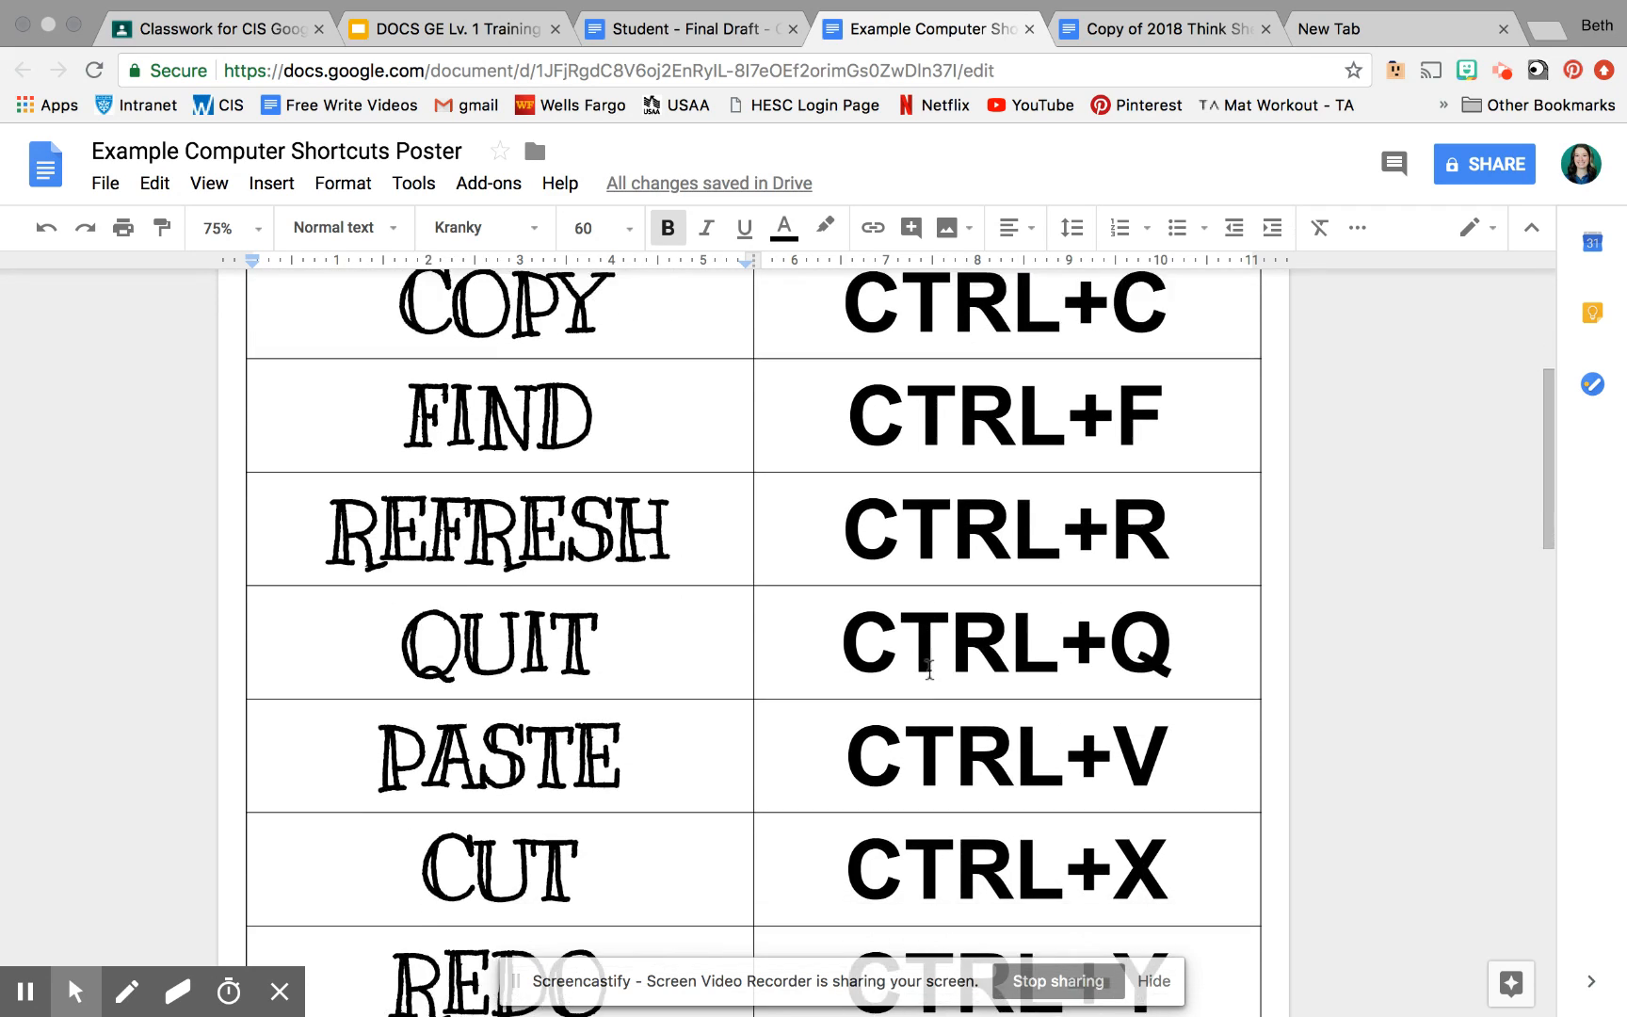
{"action": "scroll", "coordinate": [930, 668], "scroll_direction": "down", "scroll_amount": 4}
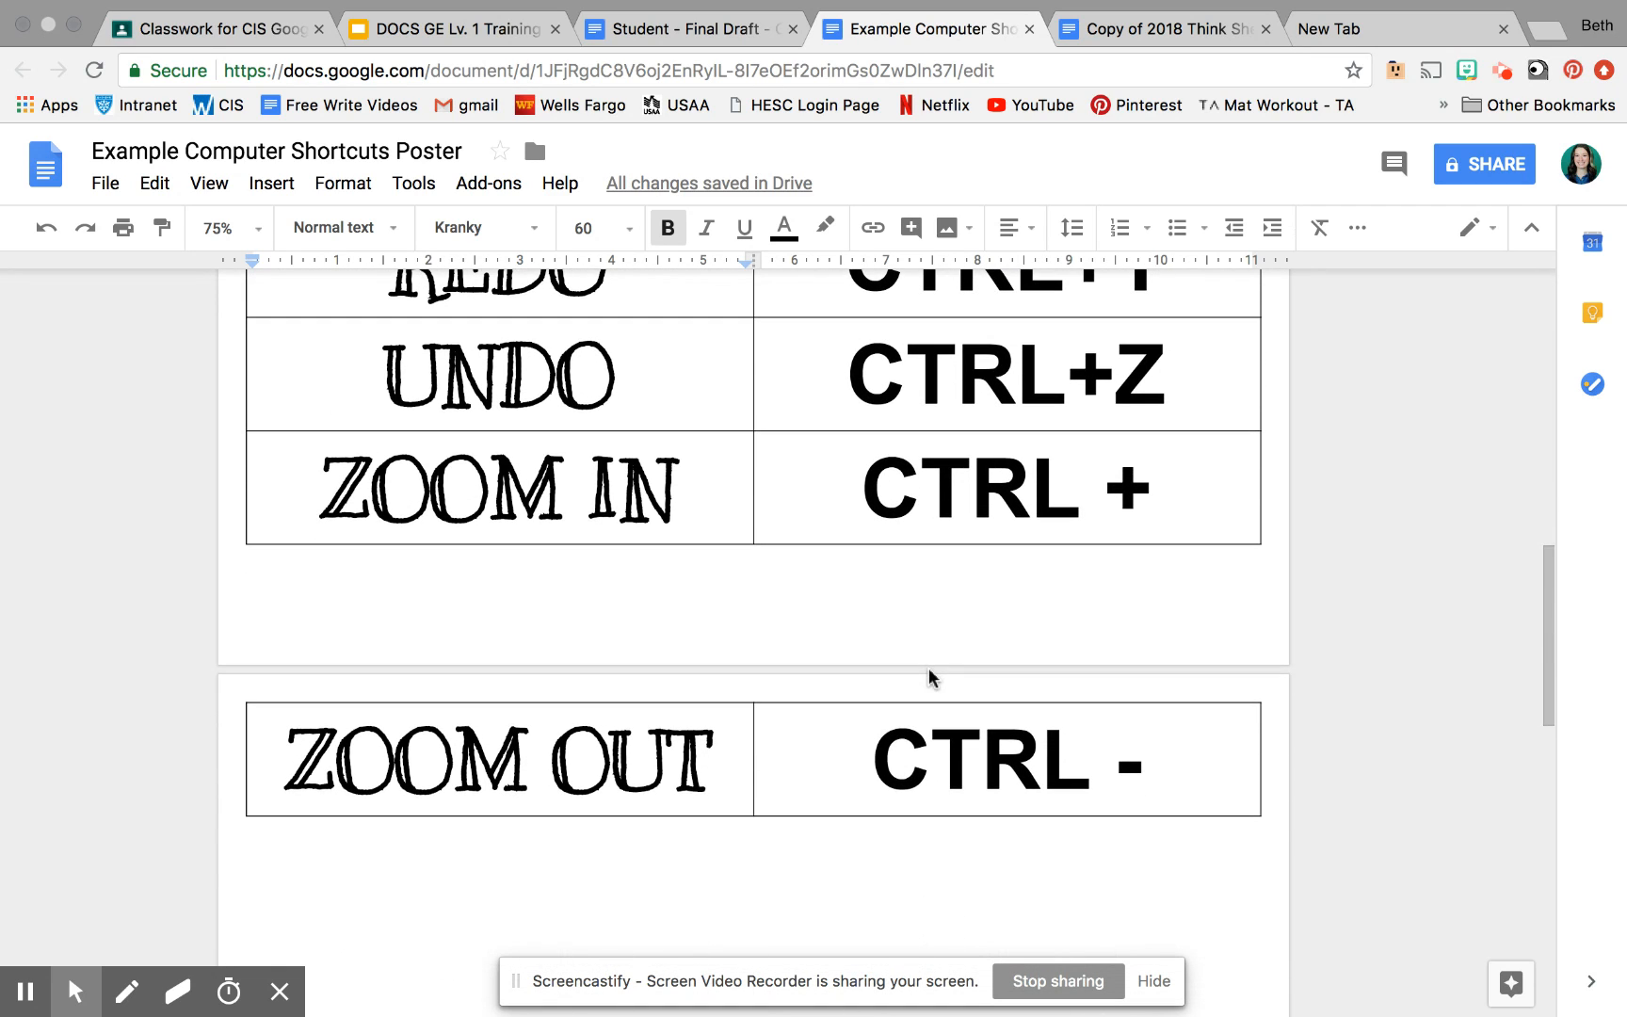
{"action": "scroll", "coordinate": [928, 668], "scroll_direction": "down", "scroll_amount": 2}
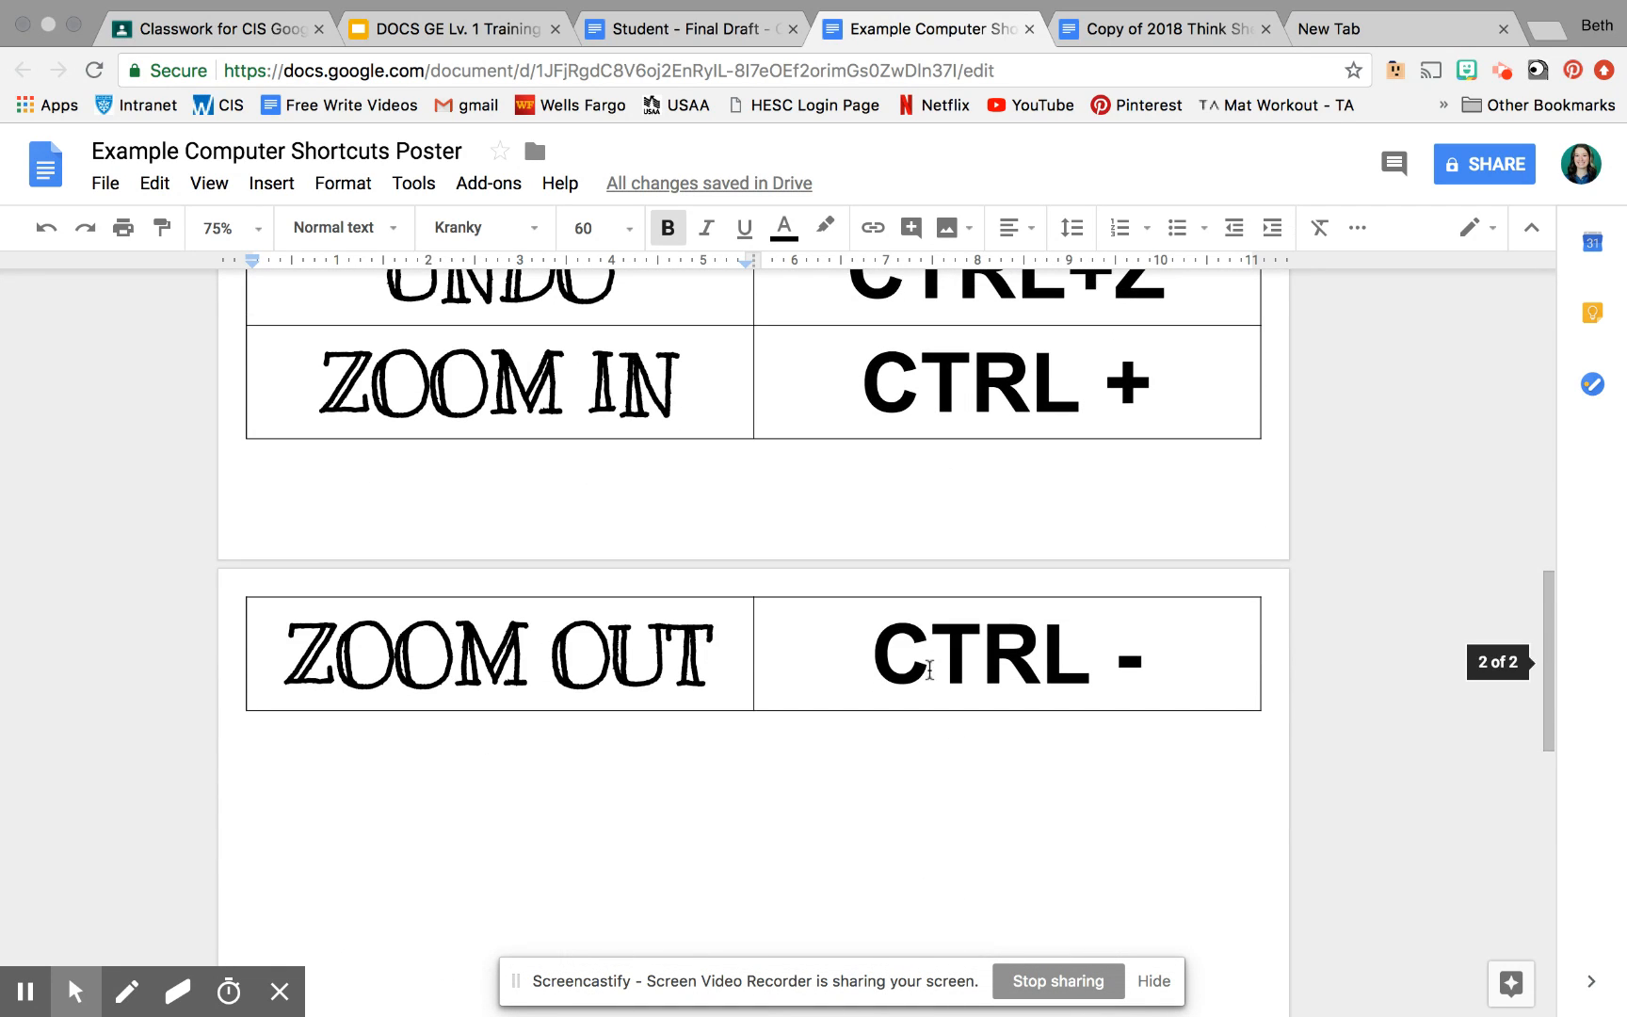
{"action": "left_click", "coordinate": [832, 400]}
{"action": "left_click", "coordinate": [825, 661]}
{"action": "left_click", "coordinate": [1173, 670]}
{"action": "right_click", "coordinate": [1173, 670]}
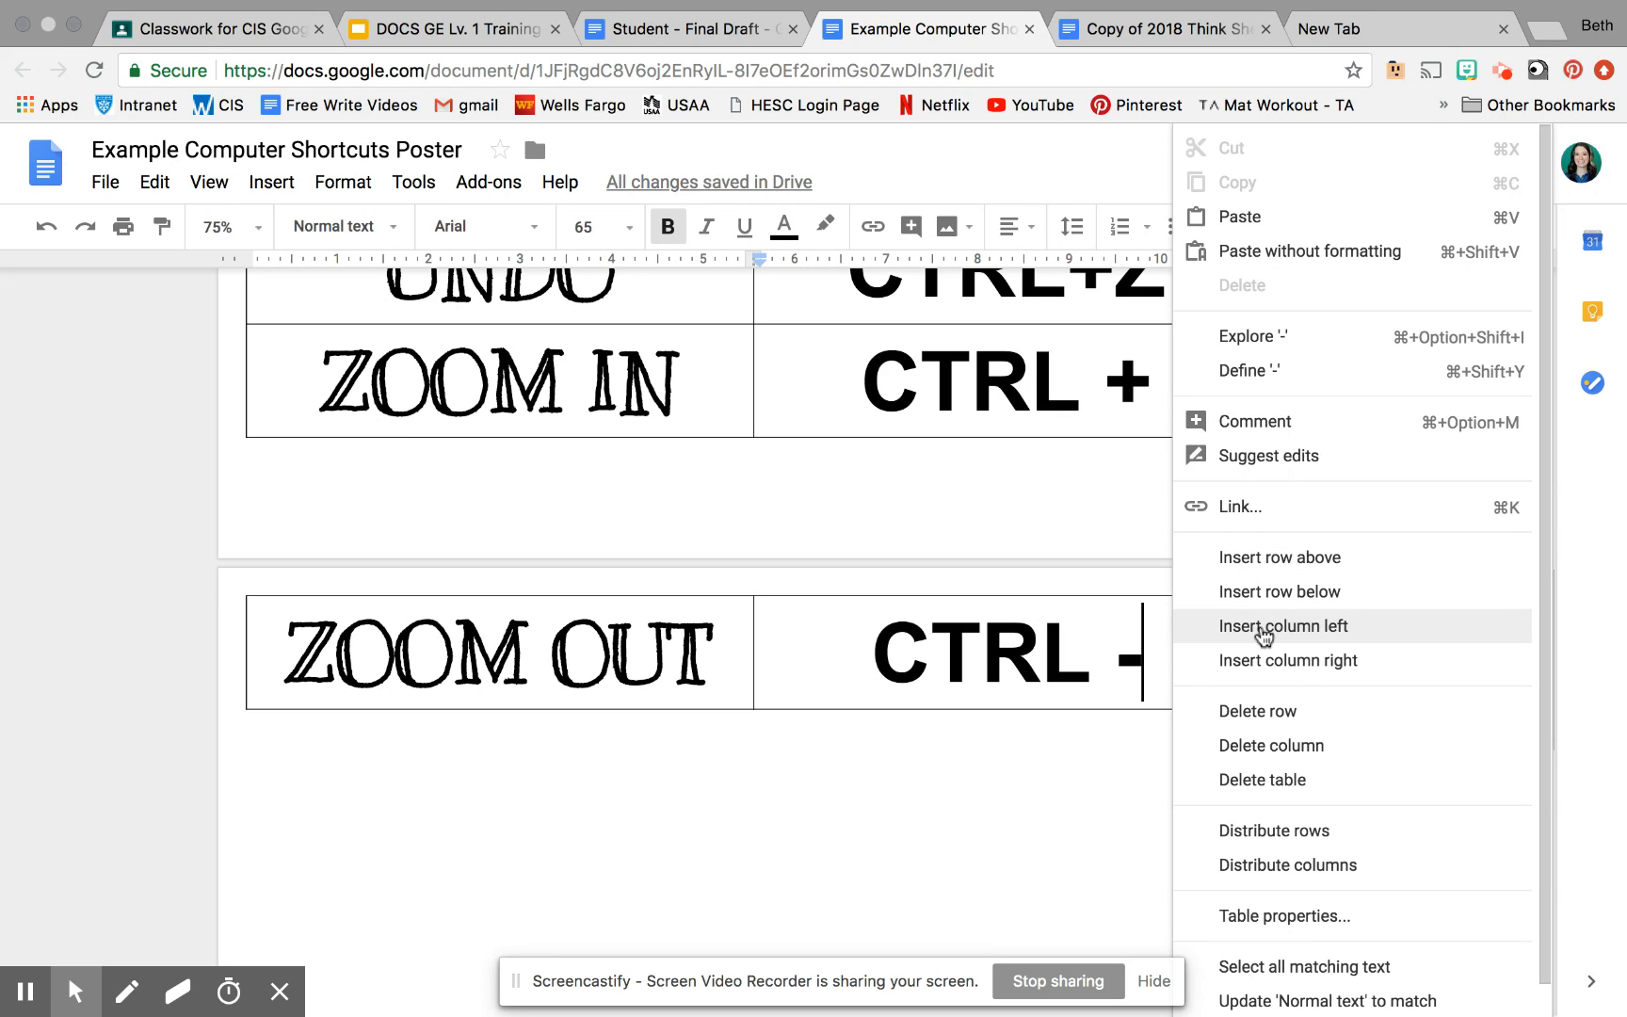
{"action": "left_click", "coordinate": [966, 802]}
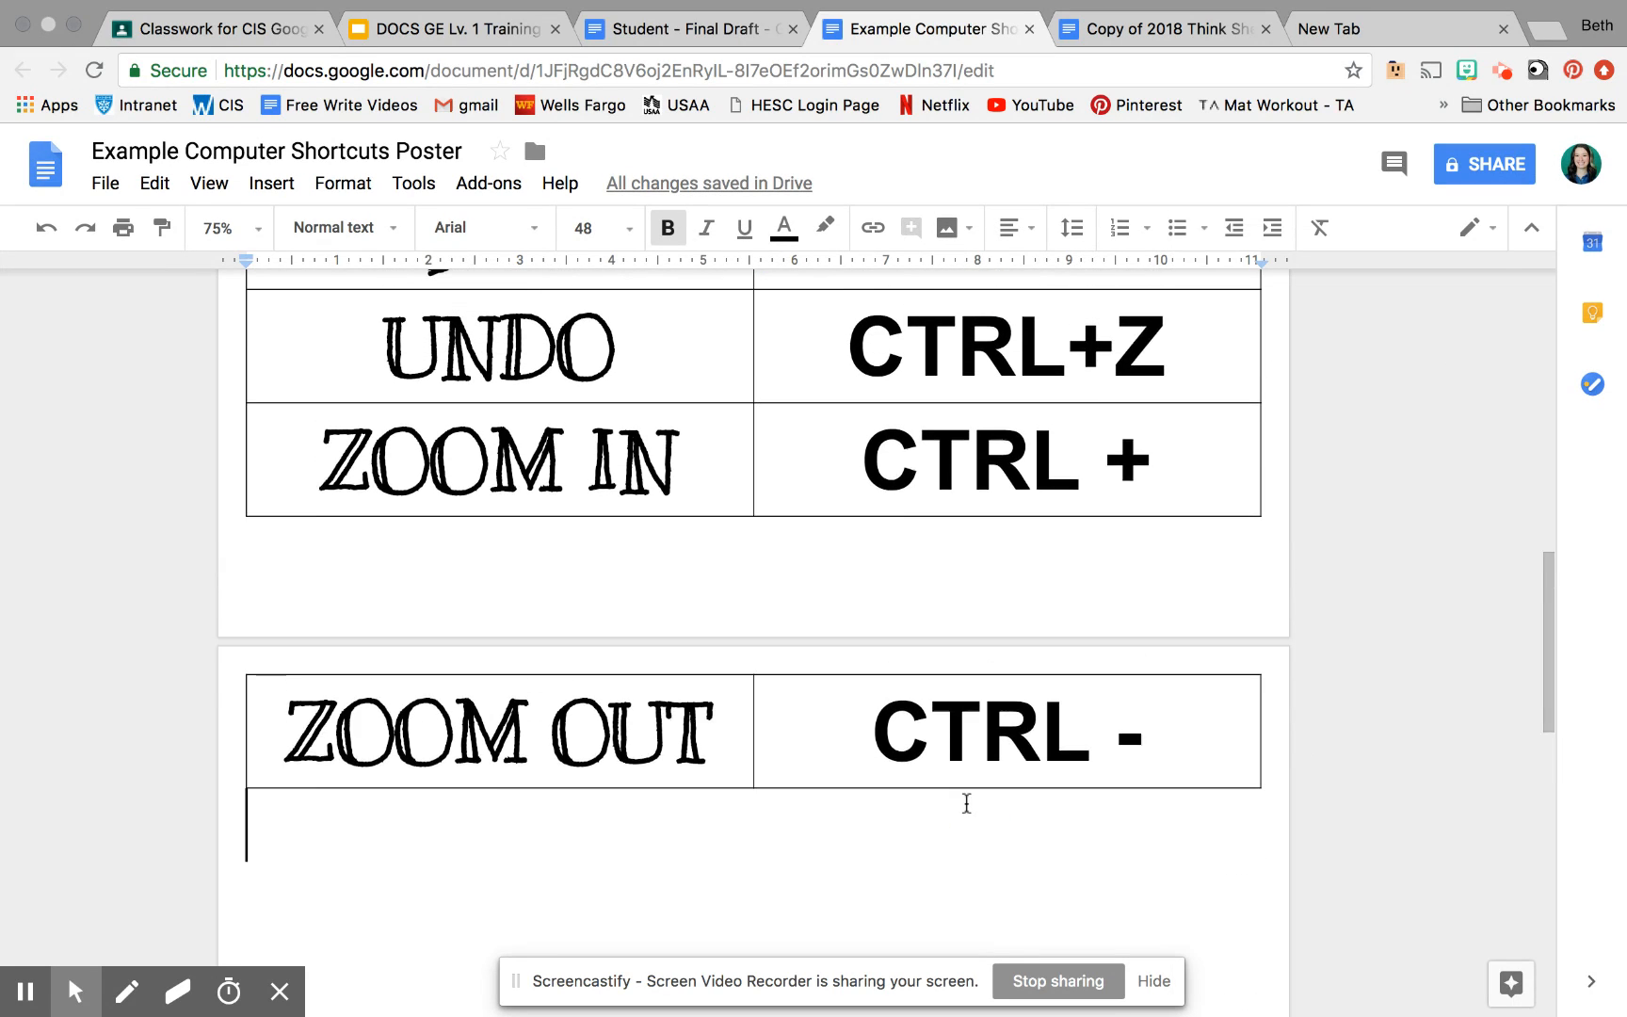
Step: Review the whole poster, from the title drawing through the shortcuts table to the ZOOM OUT row on the second page
{"action": "scroll", "coordinate": [966, 802], "scroll_direction": "up", "scroll_amount": 5}
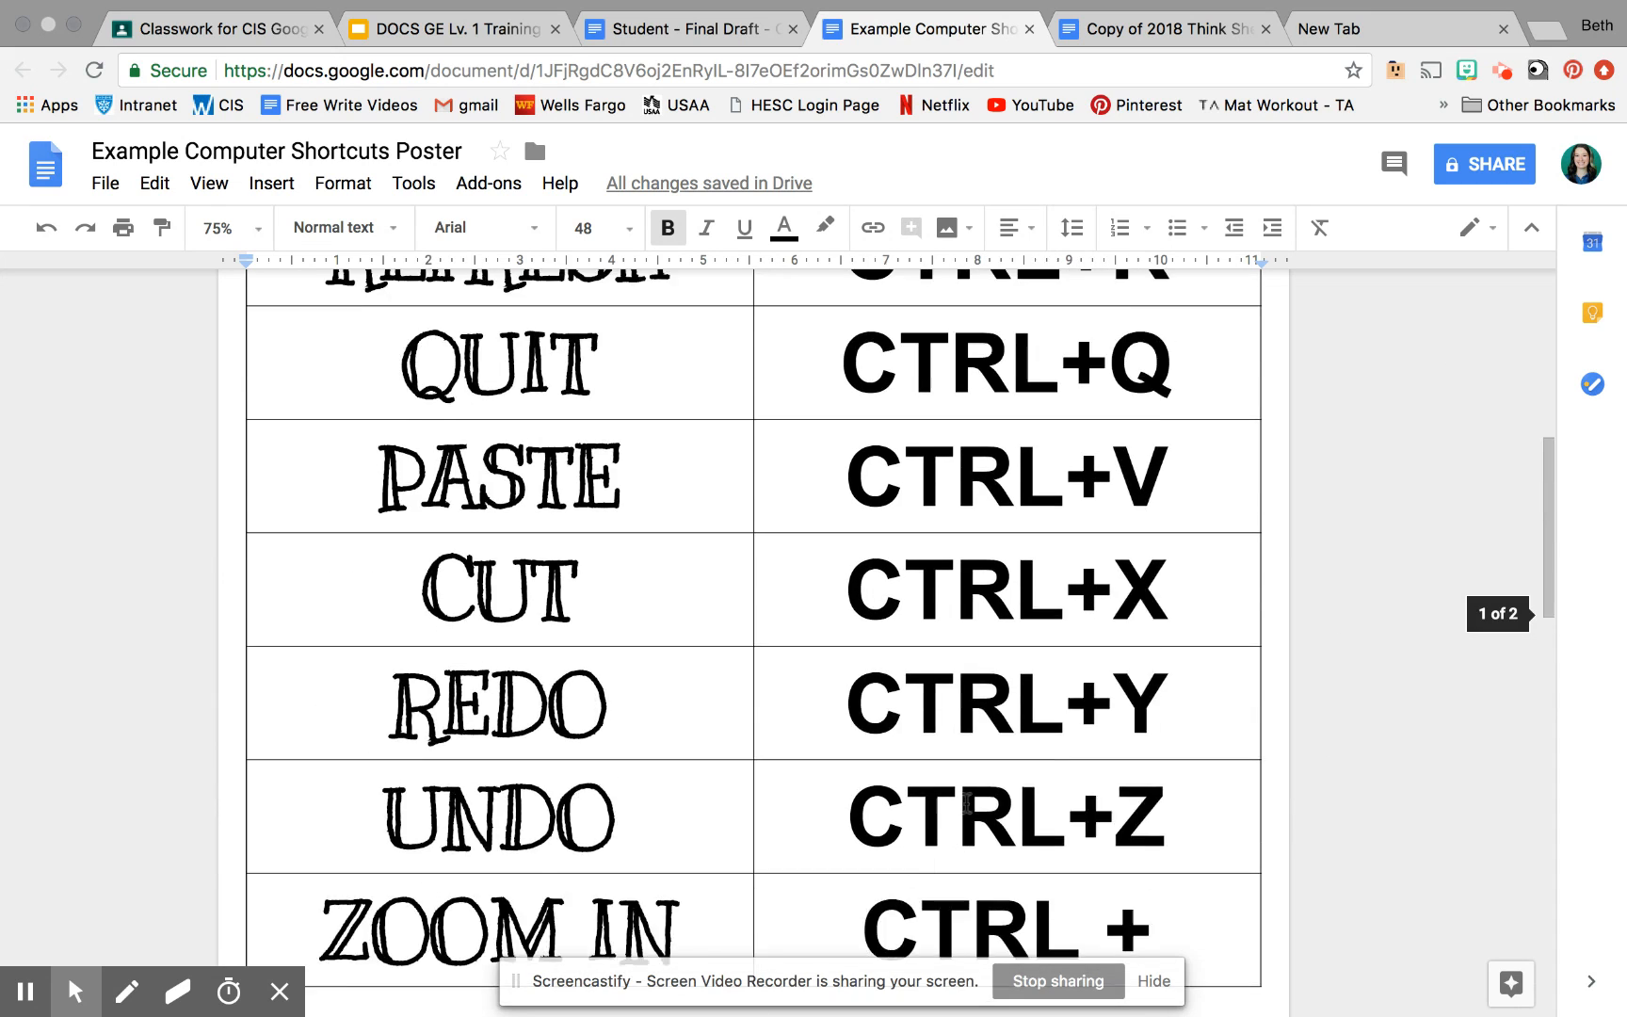
{"action": "scroll", "coordinate": [966, 803], "scroll_direction": "up", "scroll_amount": 7}
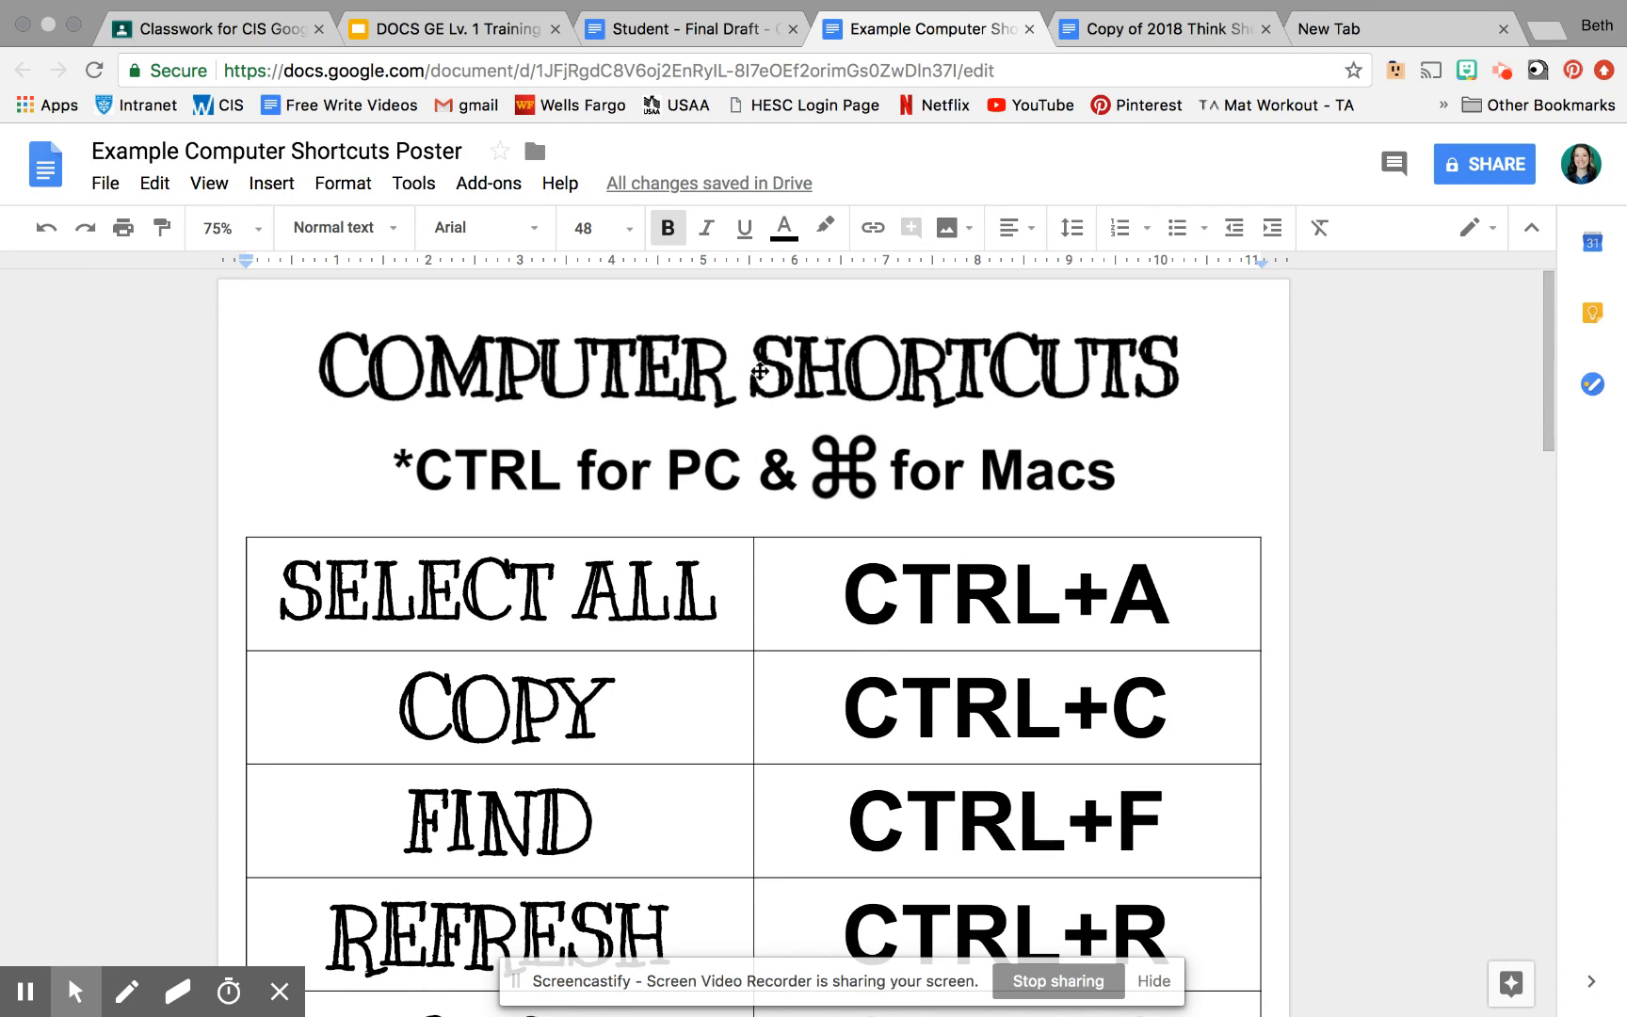
{"action": "left_click", "coordinate": [665, 507]}
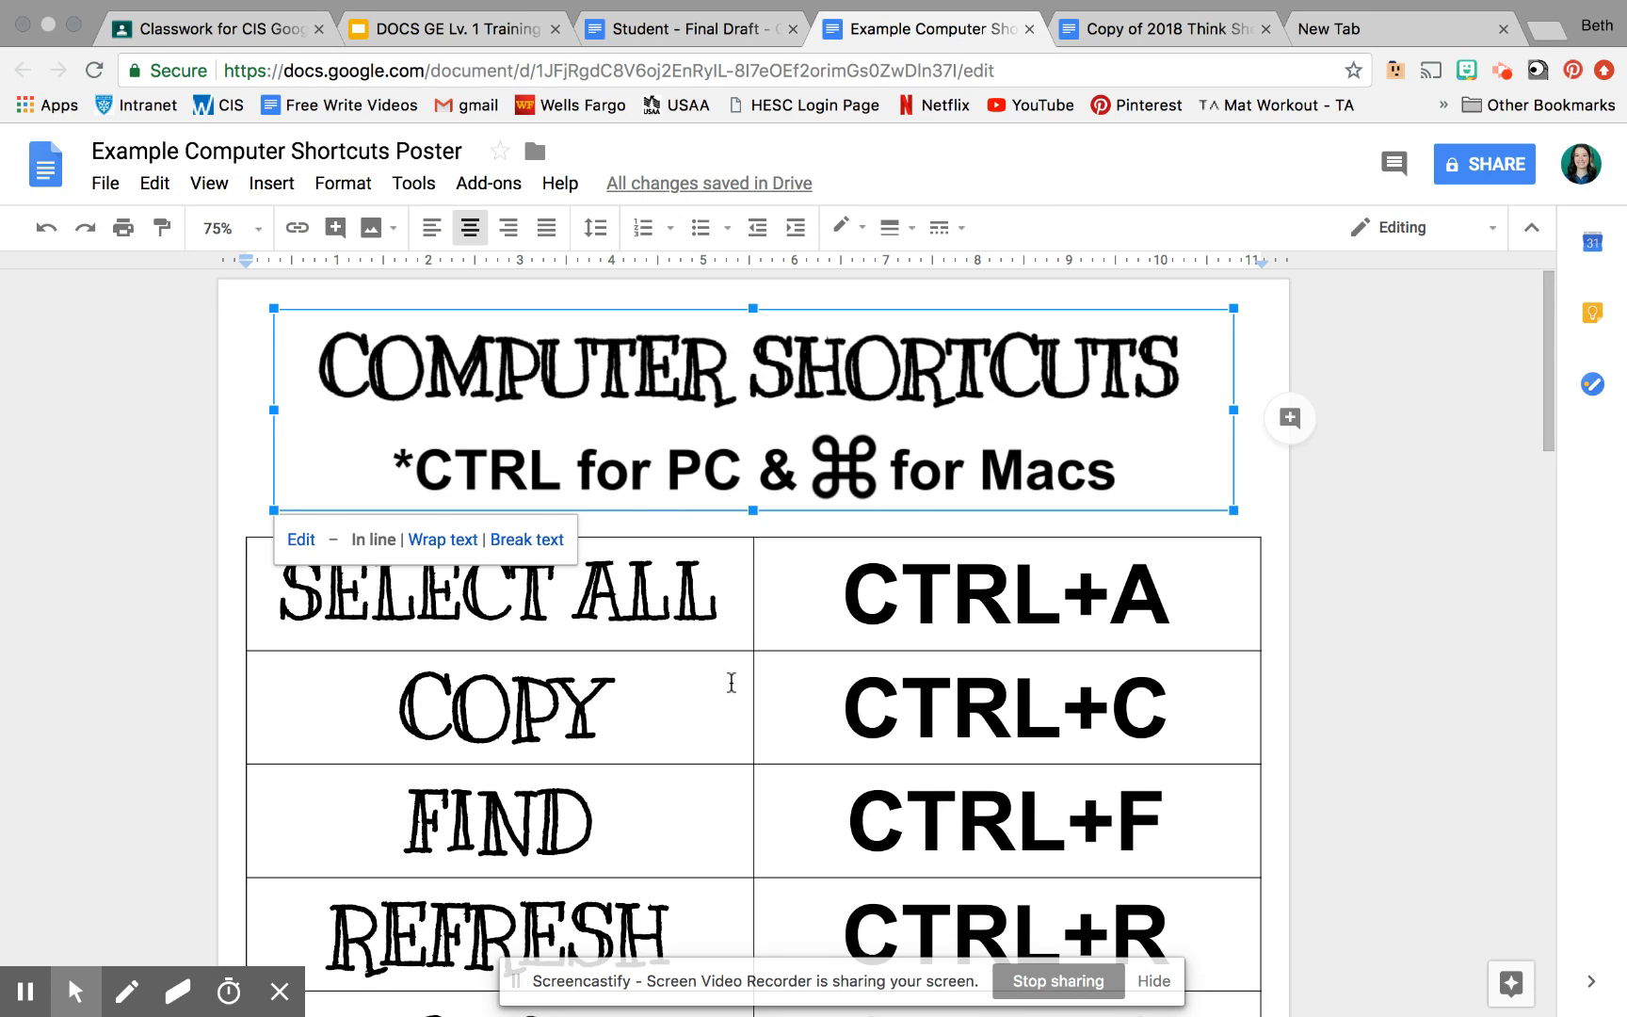
{"action": "scroll", "coordinate": [732, 682], "scroll_direction": "down", "scroll_amount": 15}
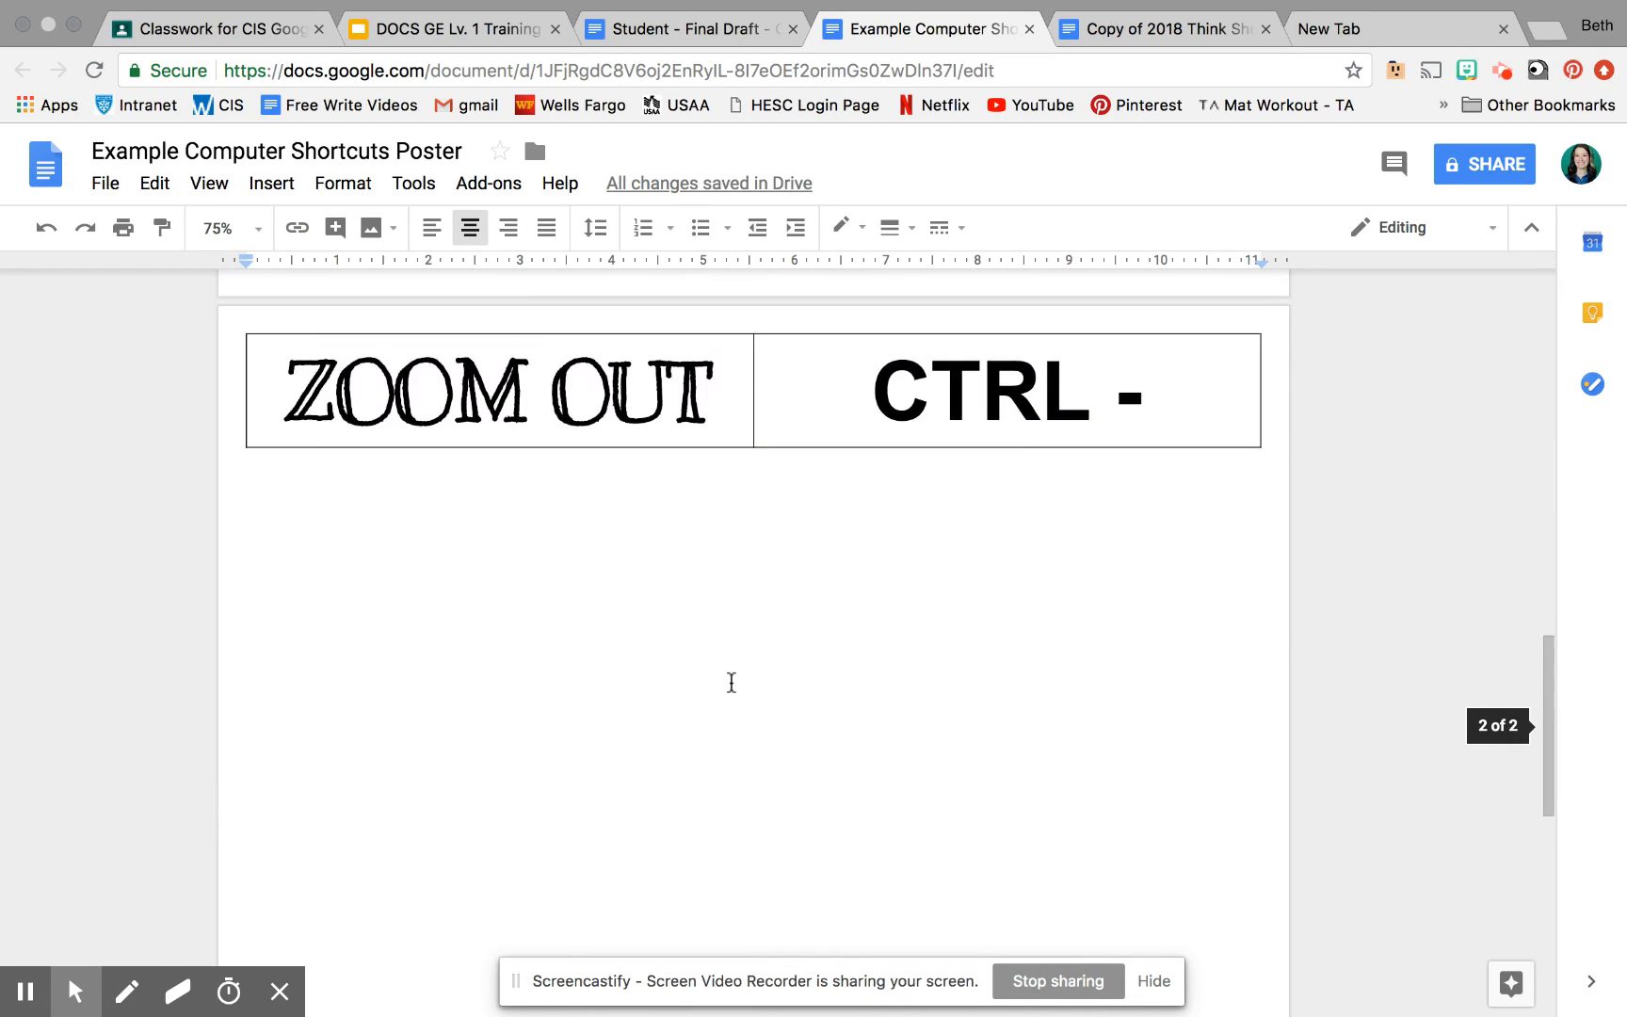
{"action": "scroll", "coordinate": [732, 682], "scroll_direction": "up", "scroll_amount": 1}
{"action": "left_click", "coordinate": [1139, 482]}
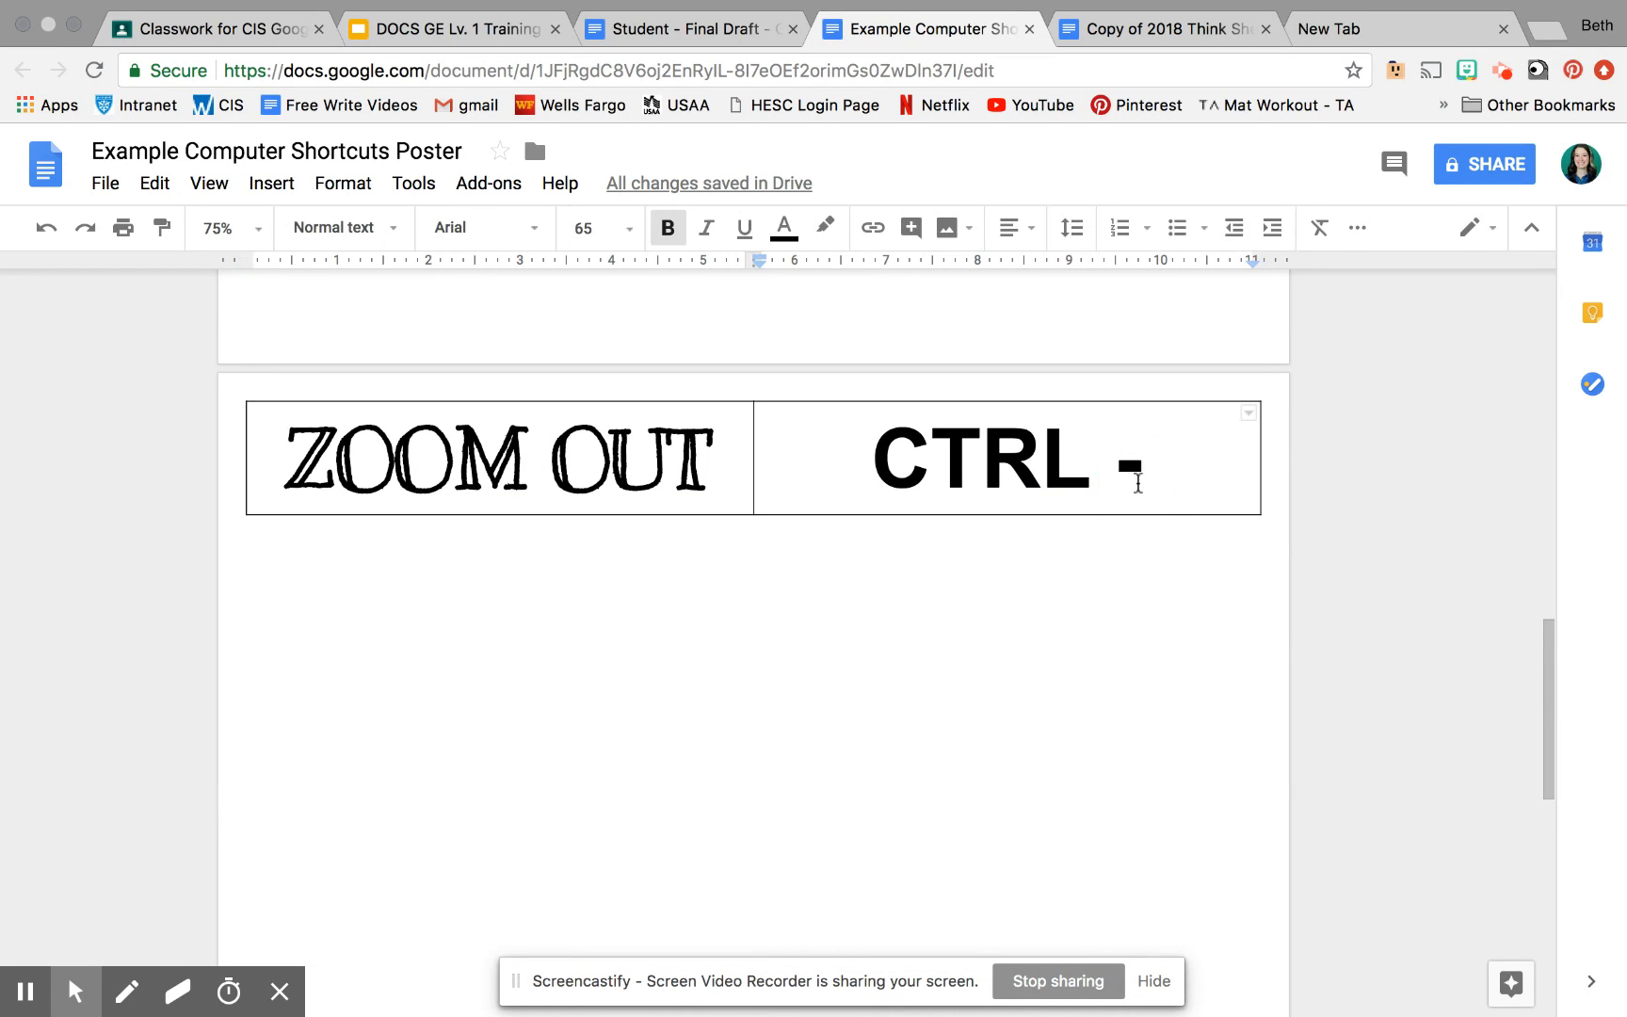
{"action": "scroll", "coordinate": [1135, 483], "scroll_direction": "up", "scroll_amount": 4}
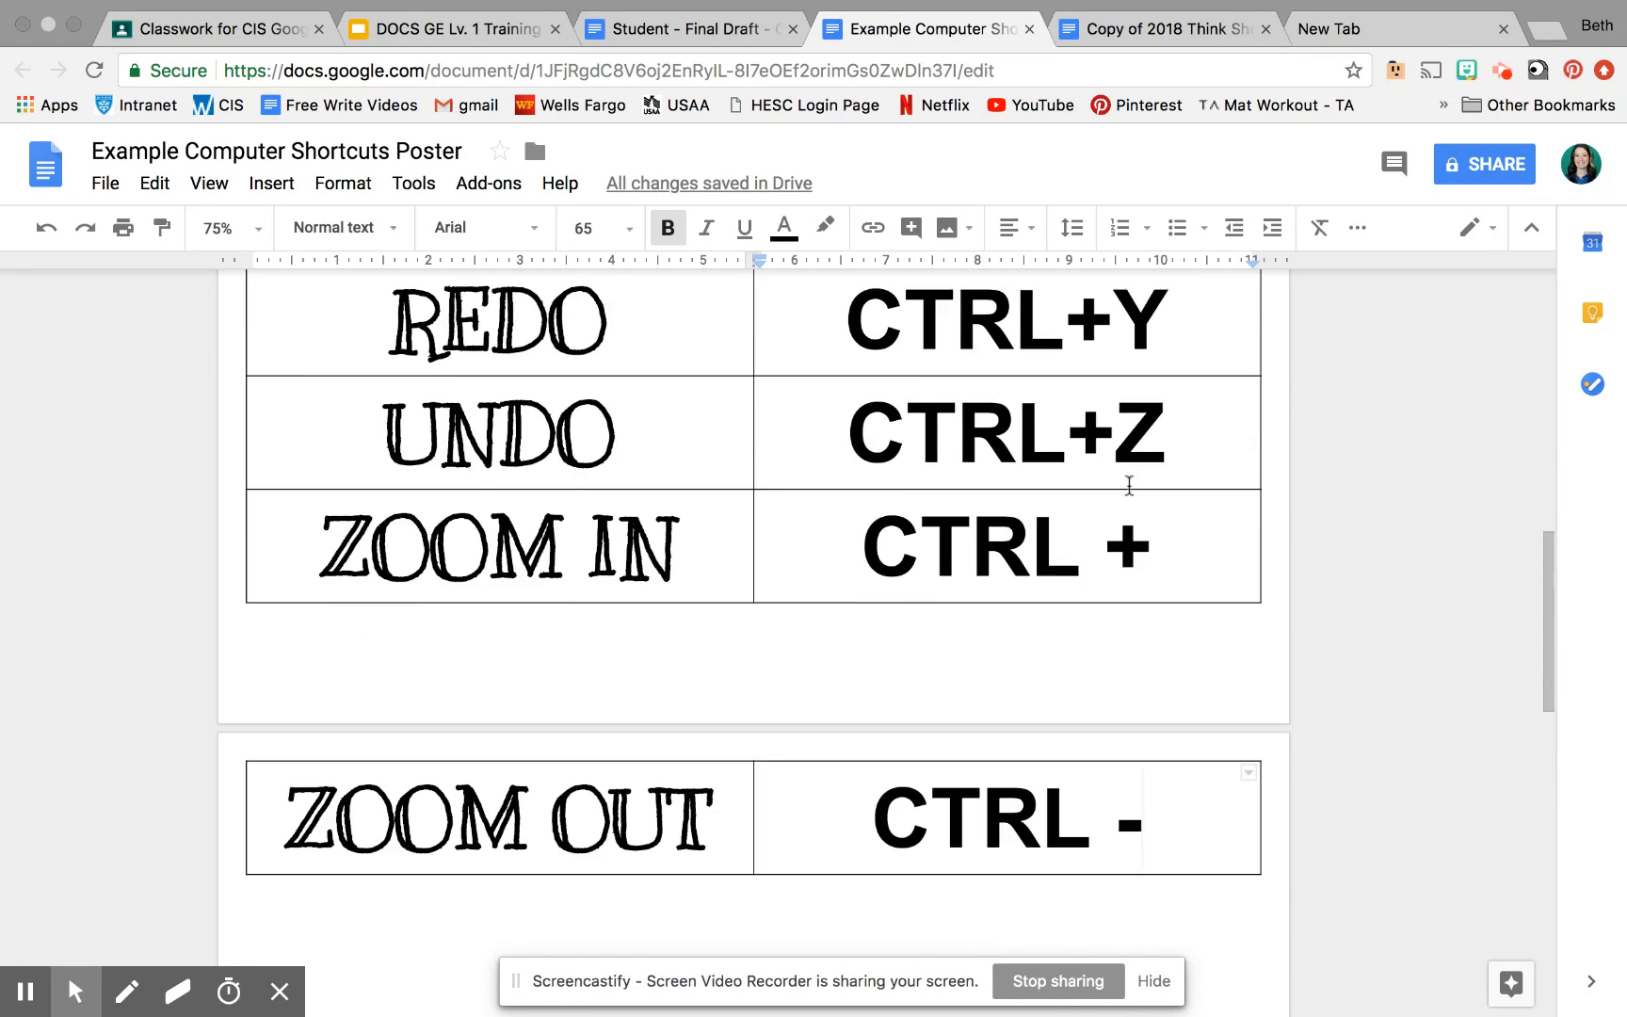
{"action": "scroll", "coordinate": [1130, 485], "scroll_direction": "up", "scroll_amount": 12}
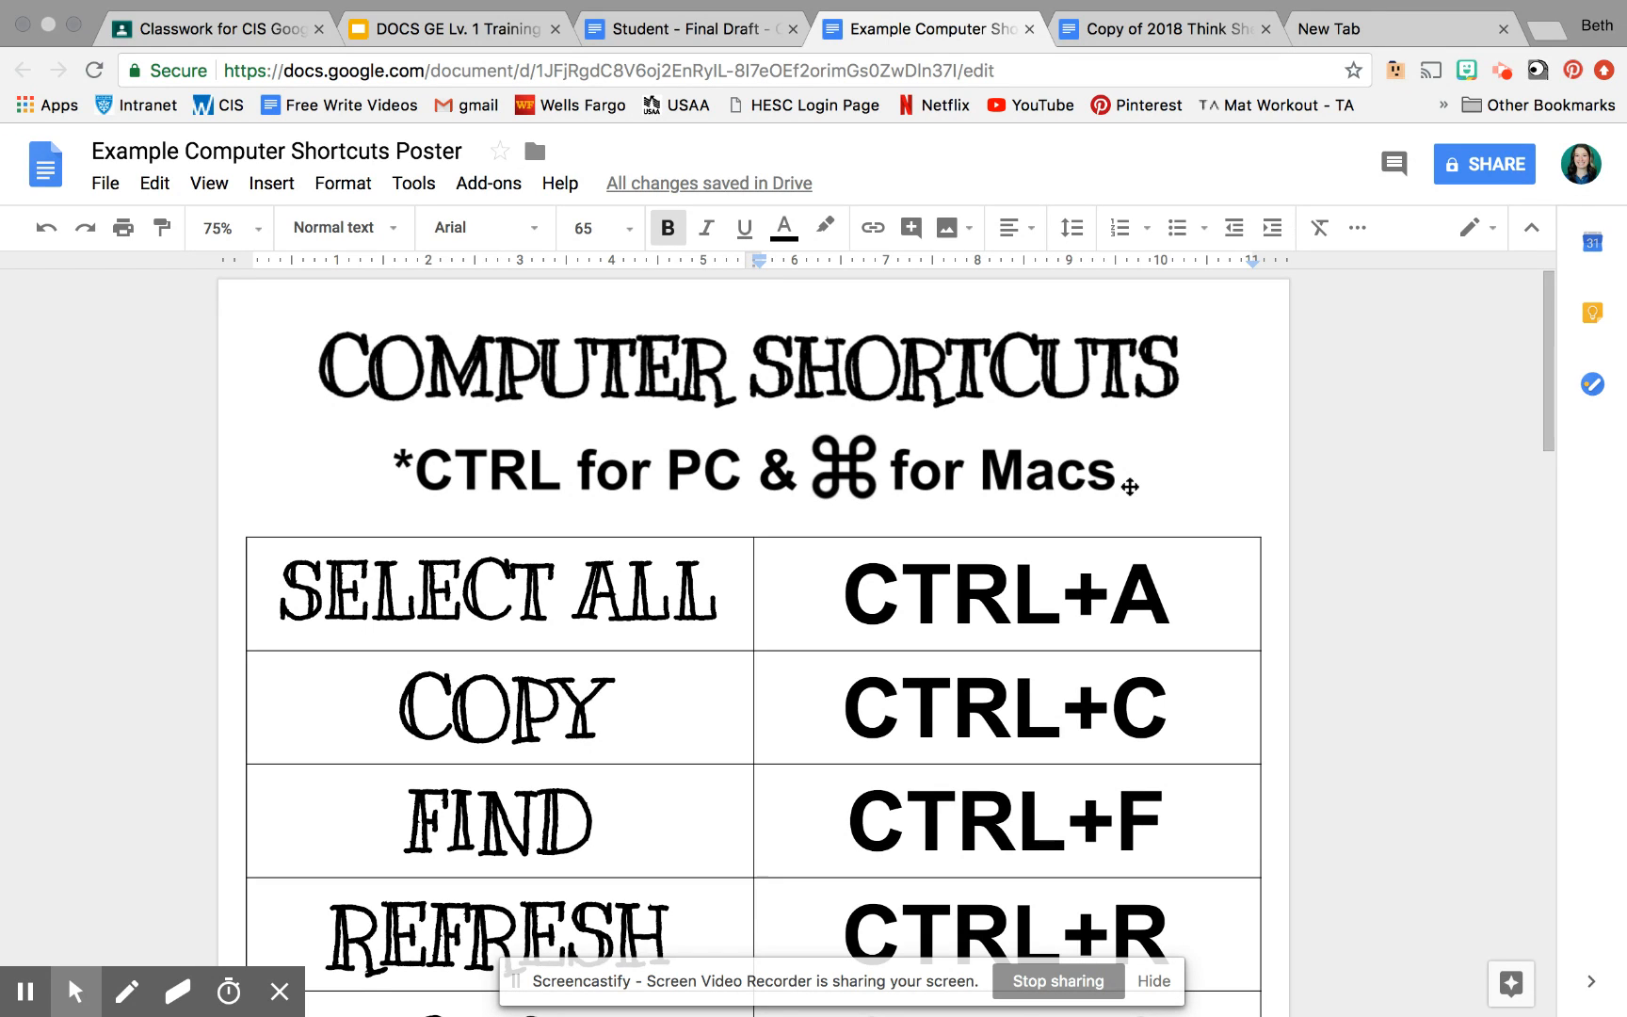
{"action": "scroll", "coordinate": [1130, 487], "scroll_direction": "down", "scroll_amount": 5}
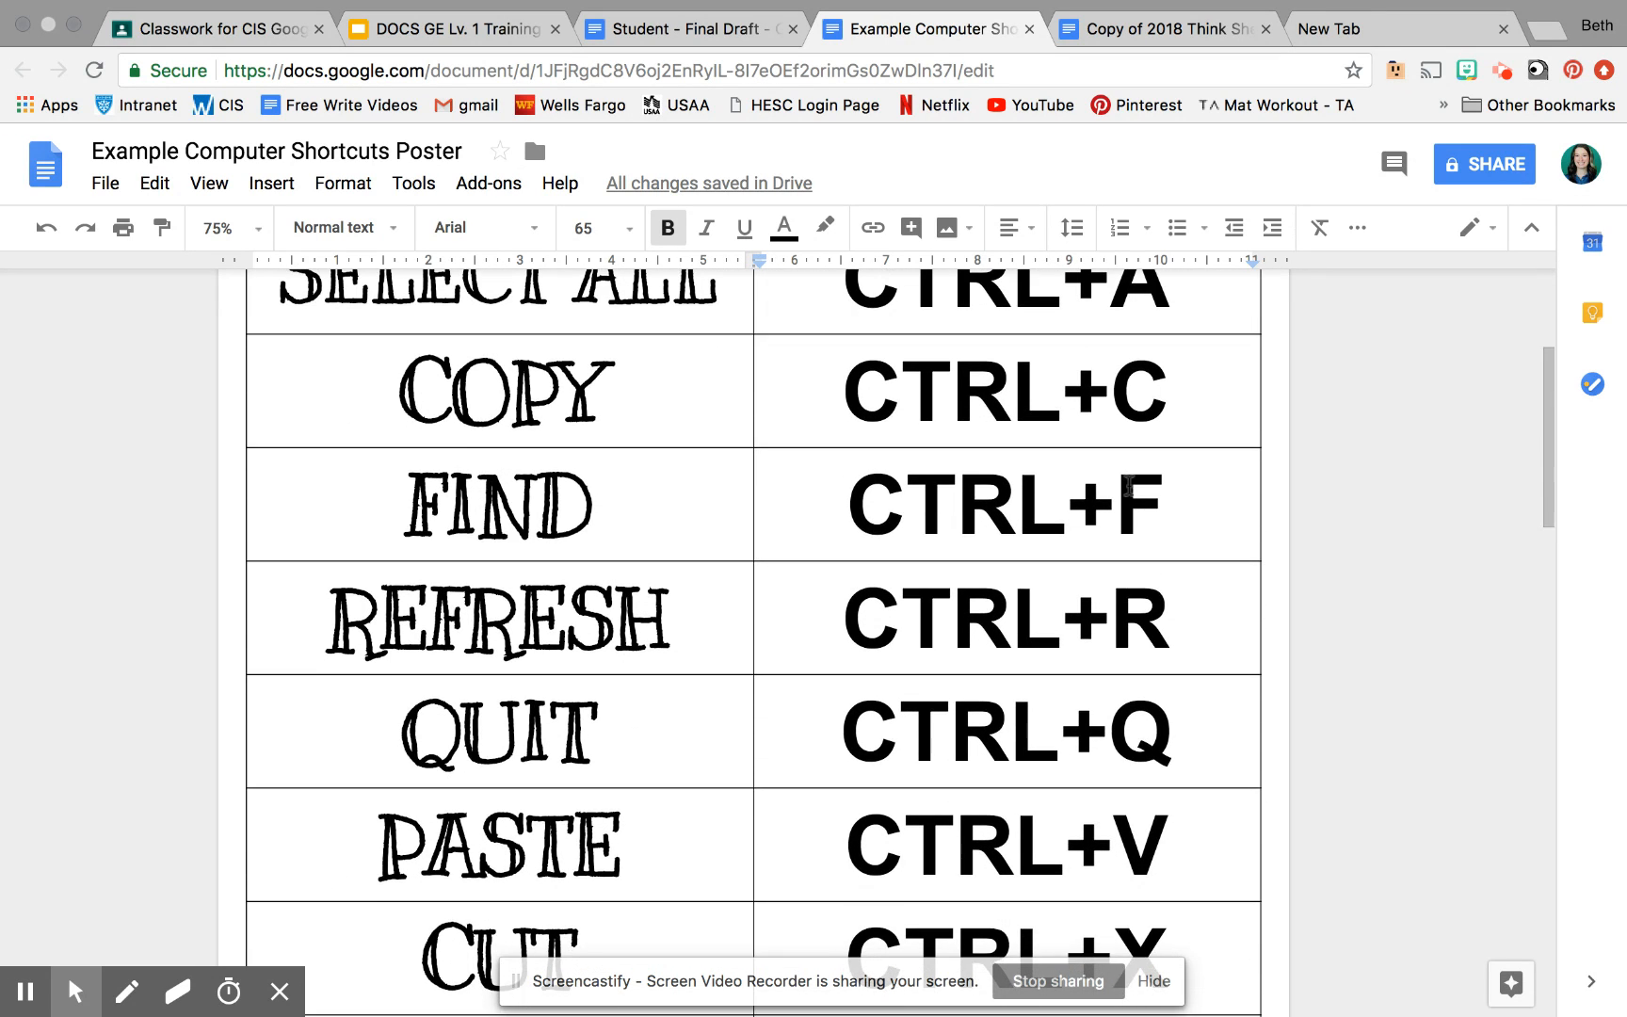
{"action": "scroll", "coordinate": [1128, 485], "scroll_direction": "up", "scroll_amount": 5}
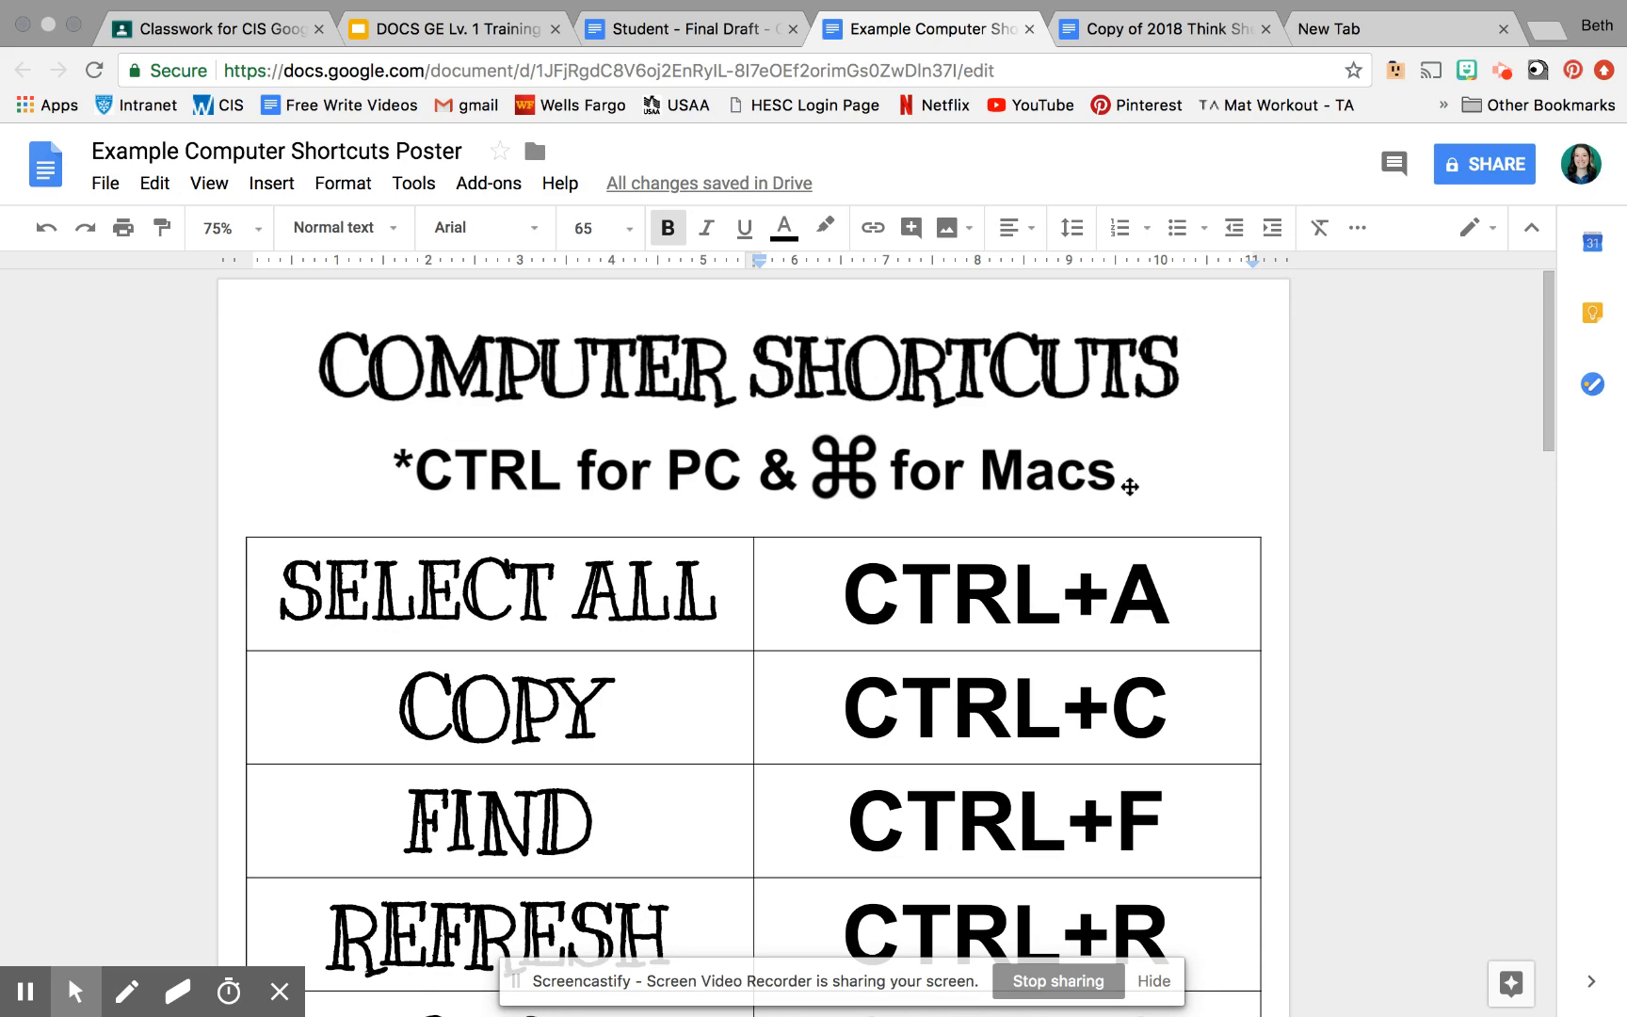